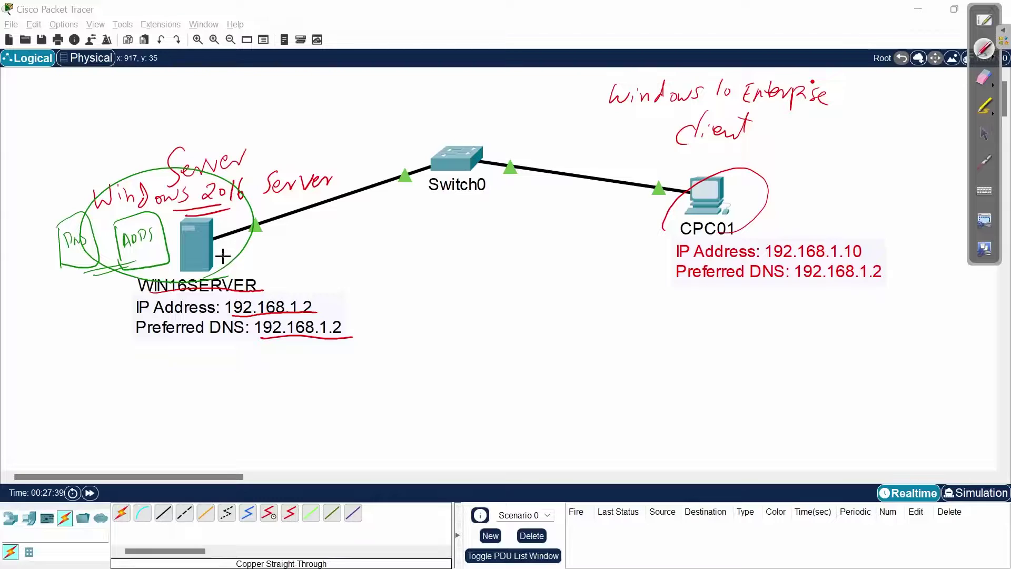
Add green ink marks under the server's DNS and ADDS notes in the Packet Tracer diagram
drag(85, 279, 125, 265)
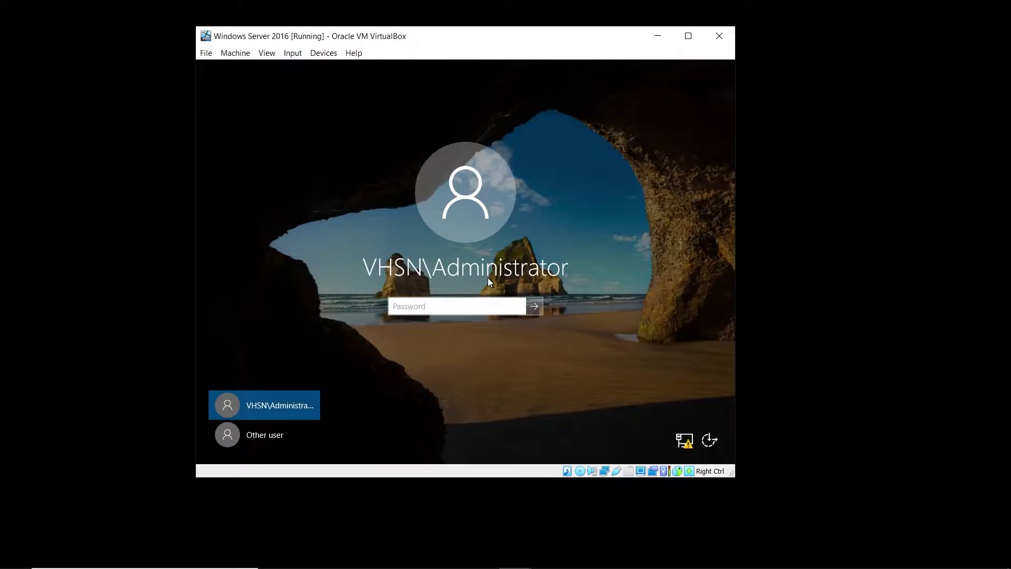
Sign in to the Windows Server 2016 VM as Administrator and switch VirtualBox to full-screen
text(P@ssw0rd)
key(Return)
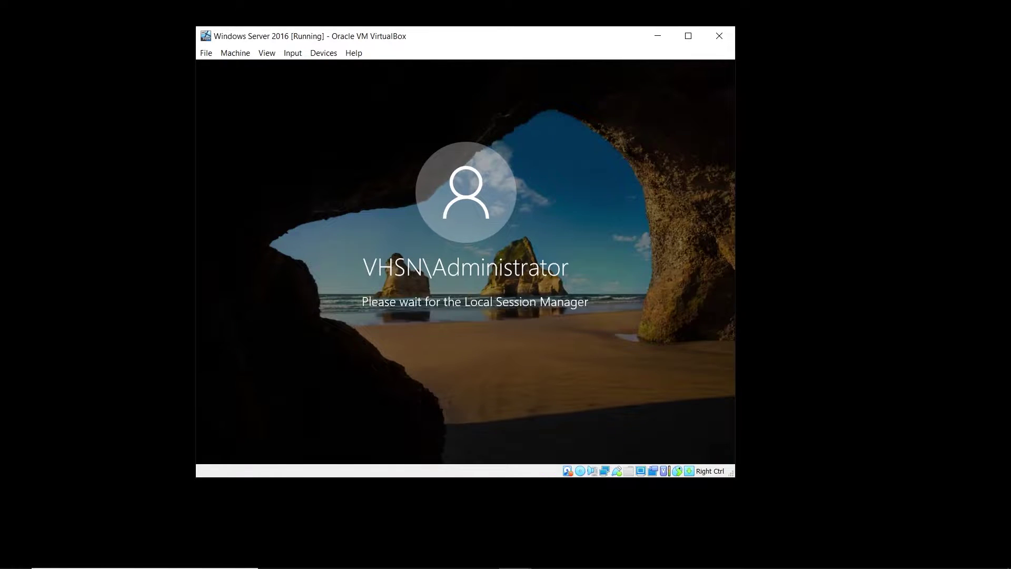
key(Control_R+f)
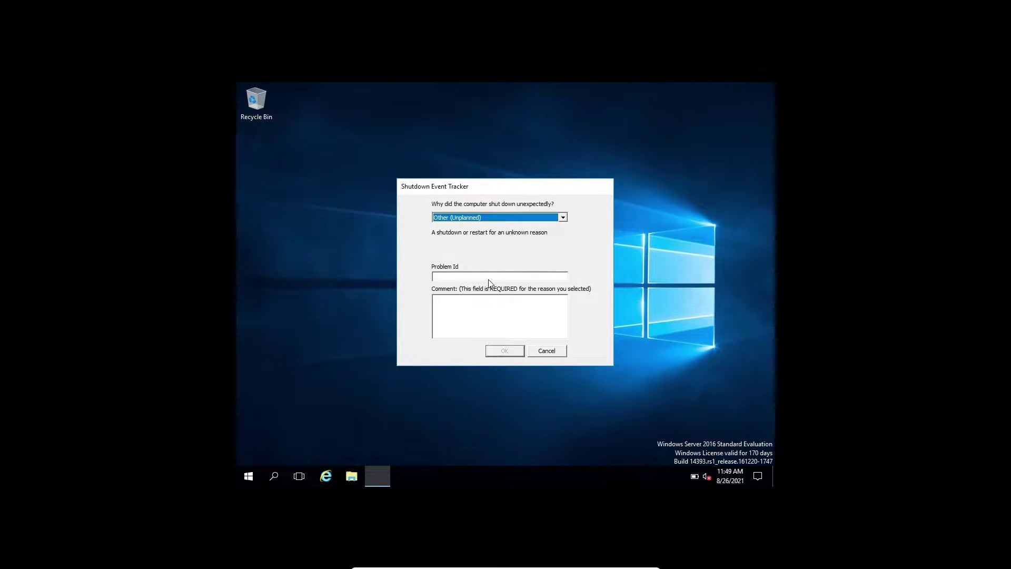
Dismiss the Shutdown Event Tracker prompt so Server Manager can load
key(Escape)
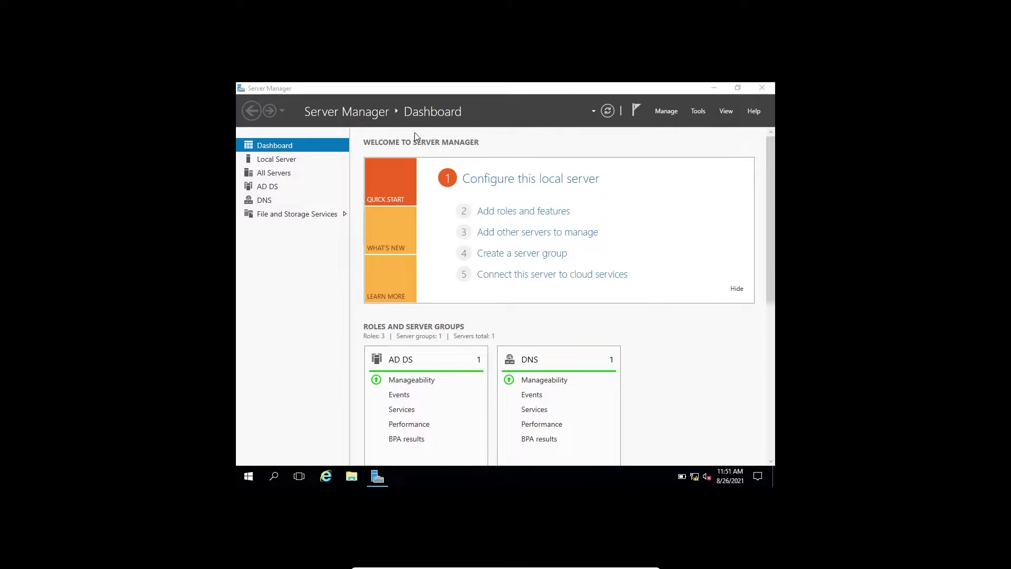
Launch Active Directory Users and Computers from Server Manager's Tools menu
click(696, 114)
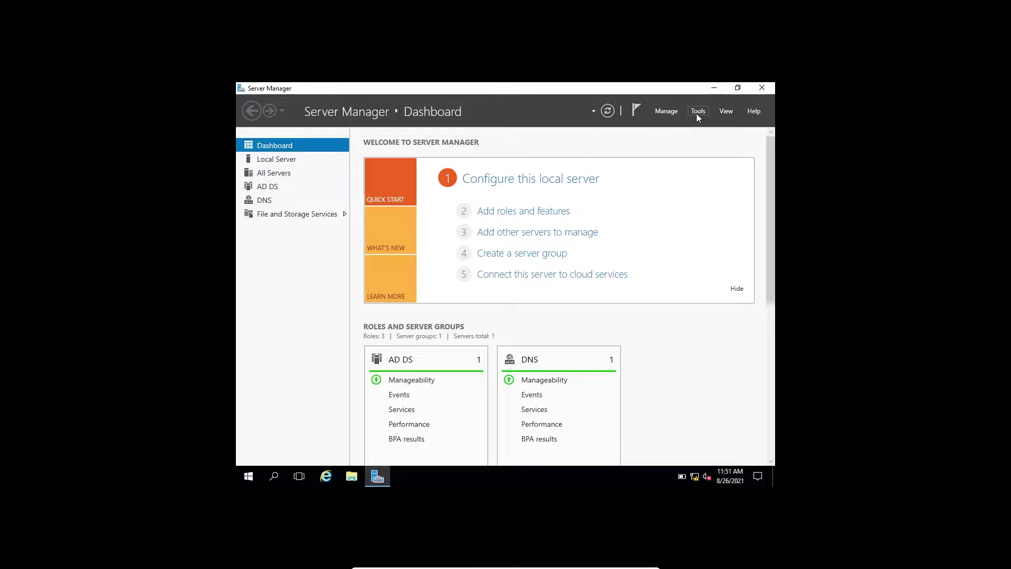
click(698, 112)
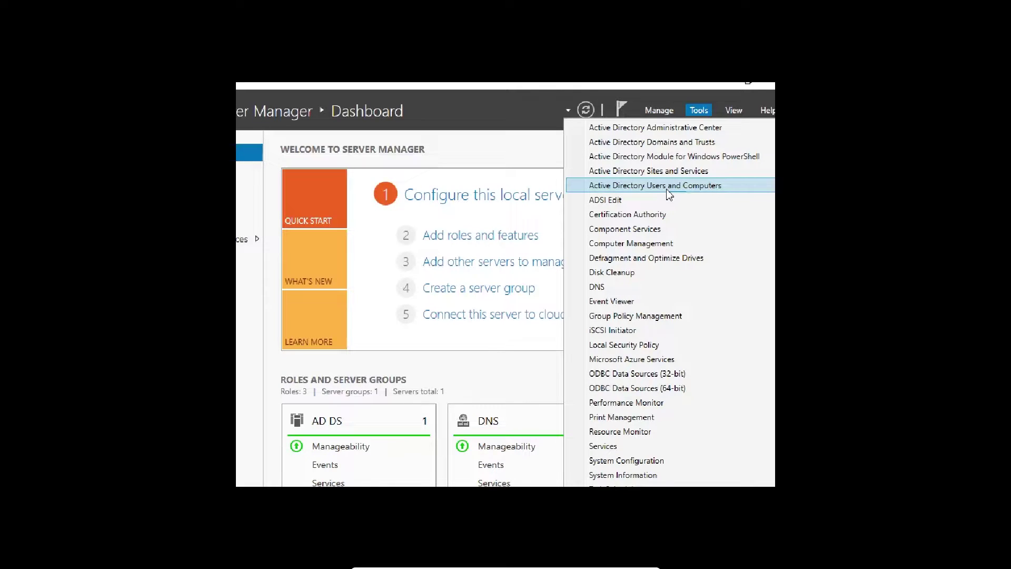
click(668, 192)
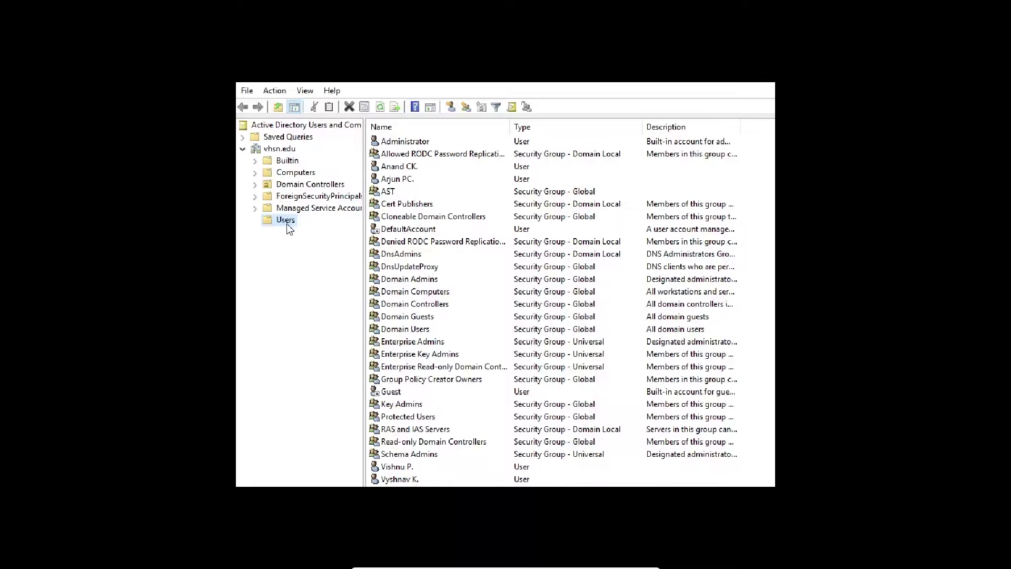
Show the Builtin container's groups with a wider Name column, selecting Administrators
click(290, 161)
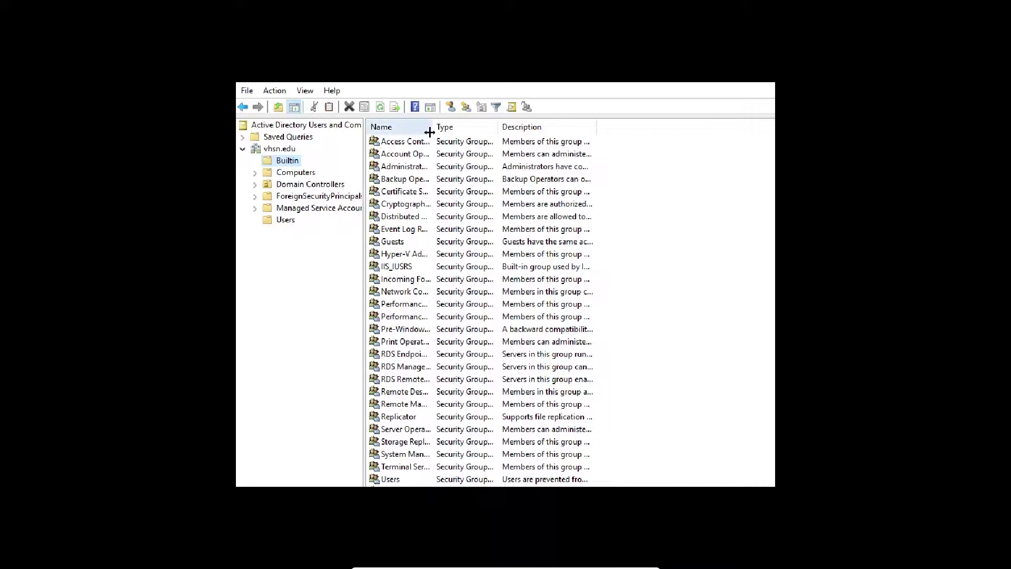
drag(430, 132, 580, 132)
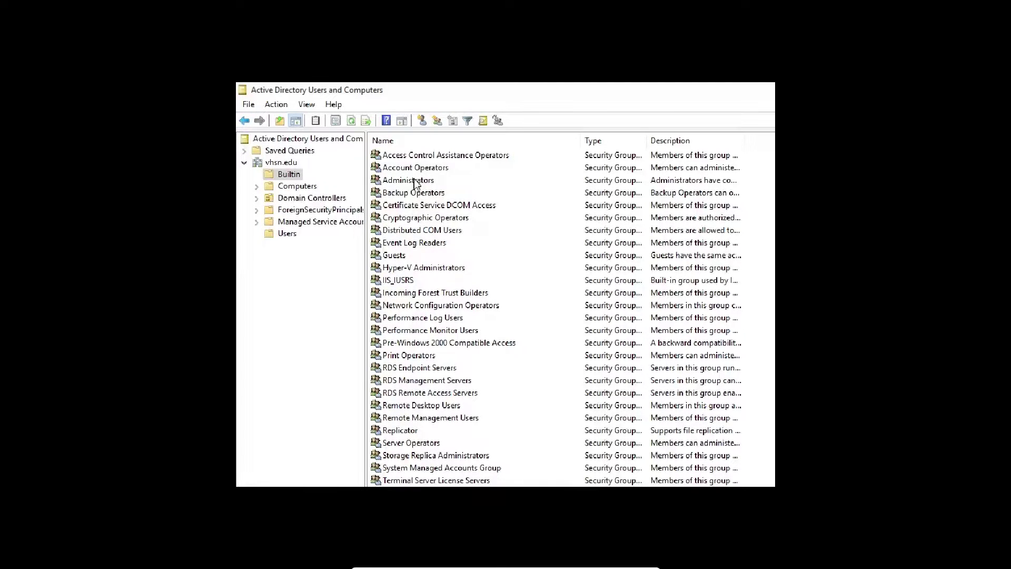
click(419, 182)
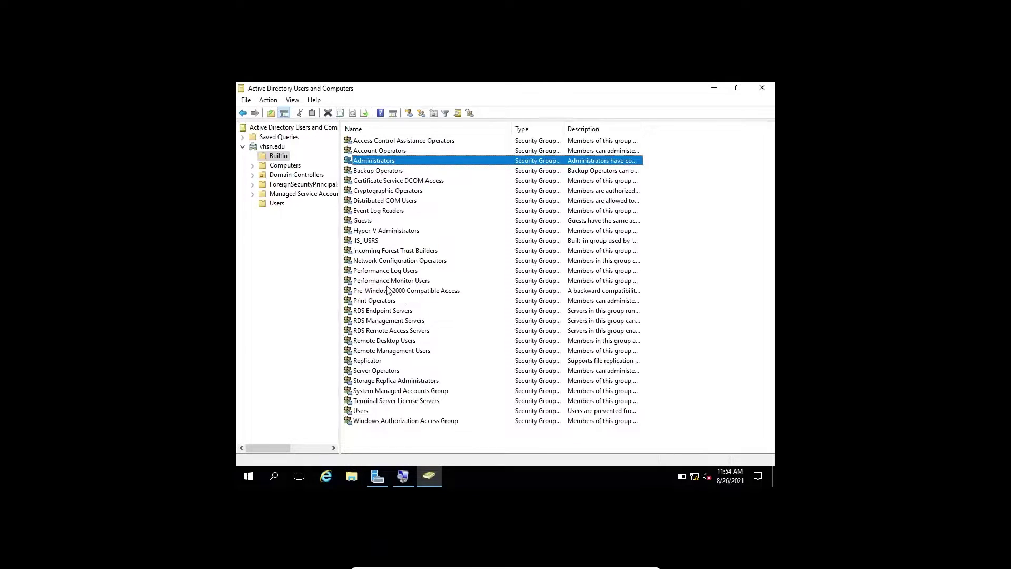
Show the vhsn.edu Computers container listing CPC01
click(285, 165)
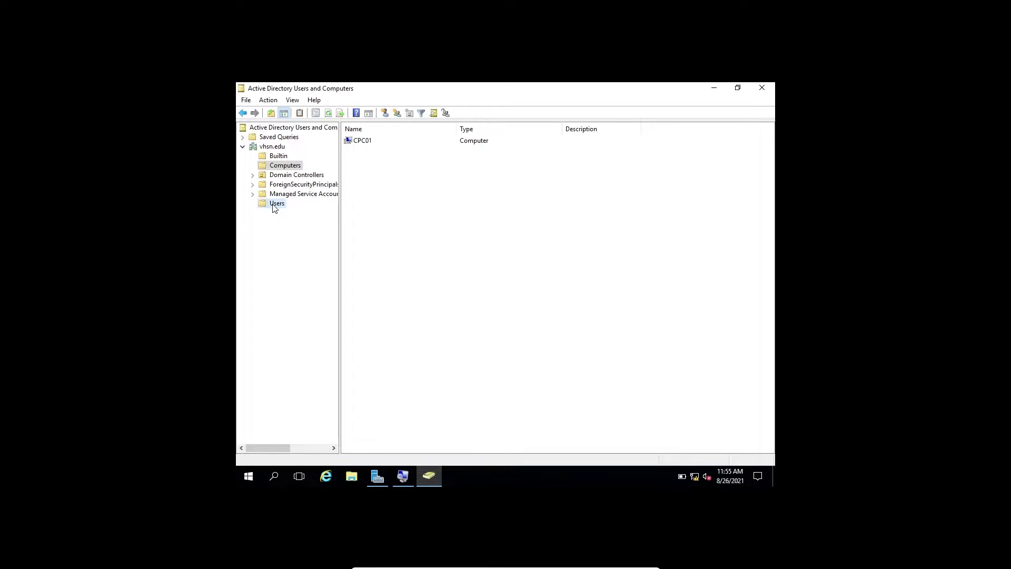
Return to the vhsn.edu Users container to list its accounts and groups
click(274, 205)
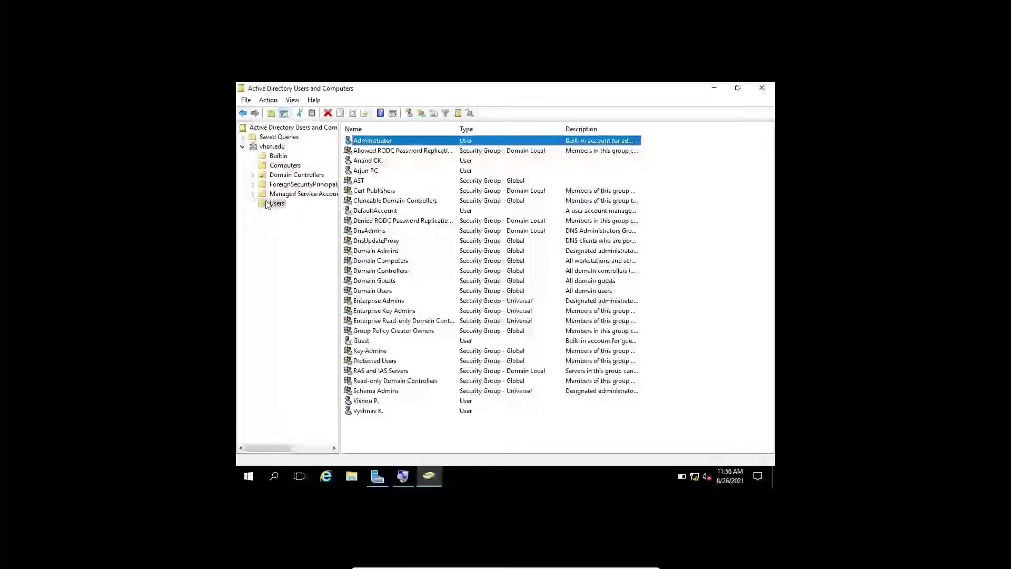
click(273, 204)
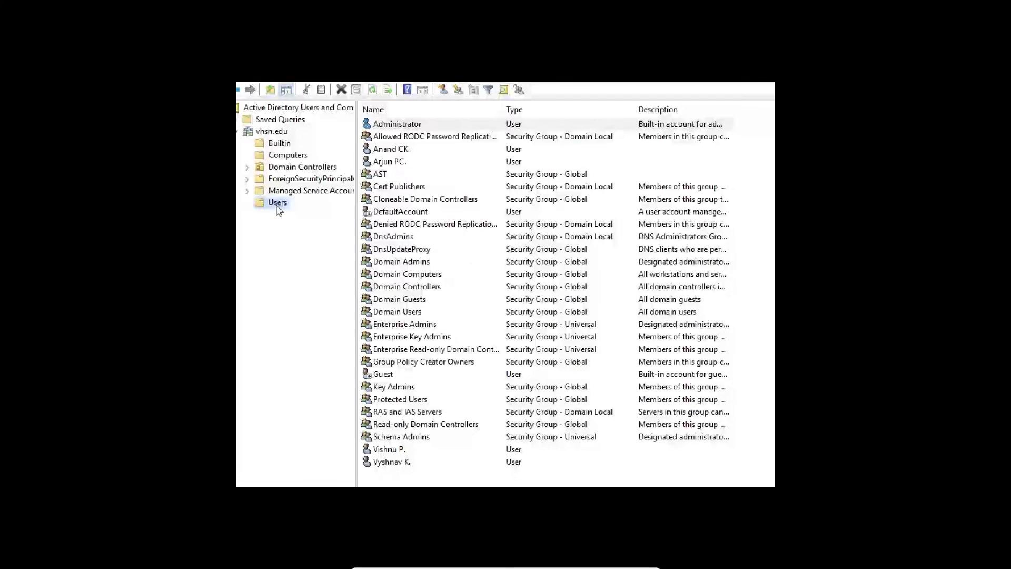
Bring up the New object-type submenu for the vhsn.edu Users container
click(268, 199)
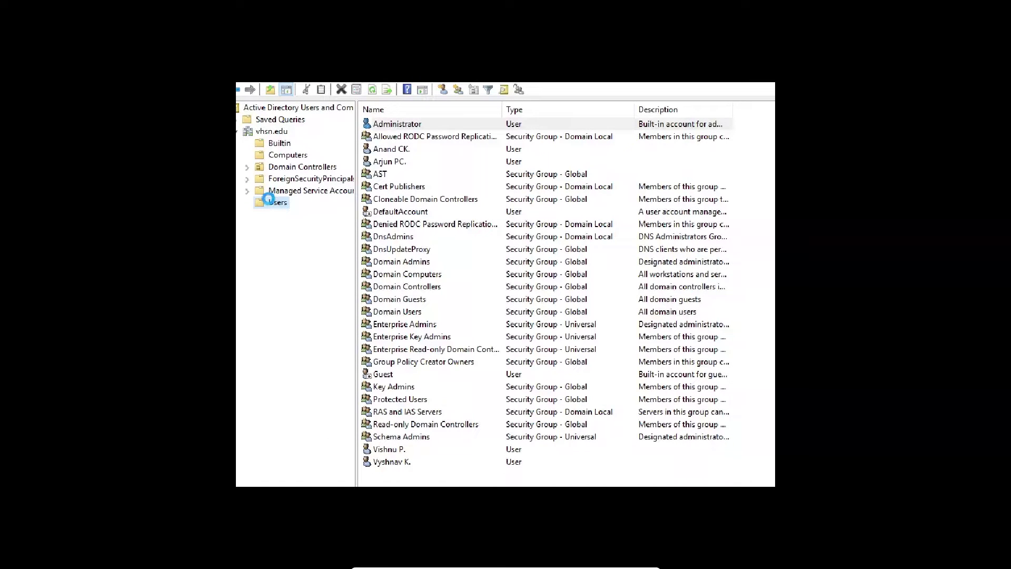
right_click(269, 200)
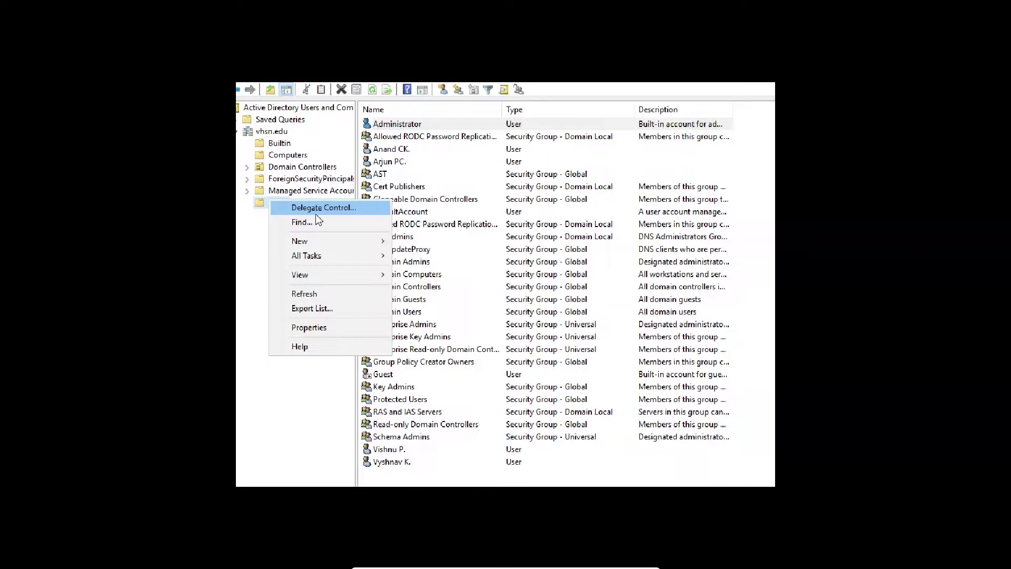
mouse_move(322, 239)
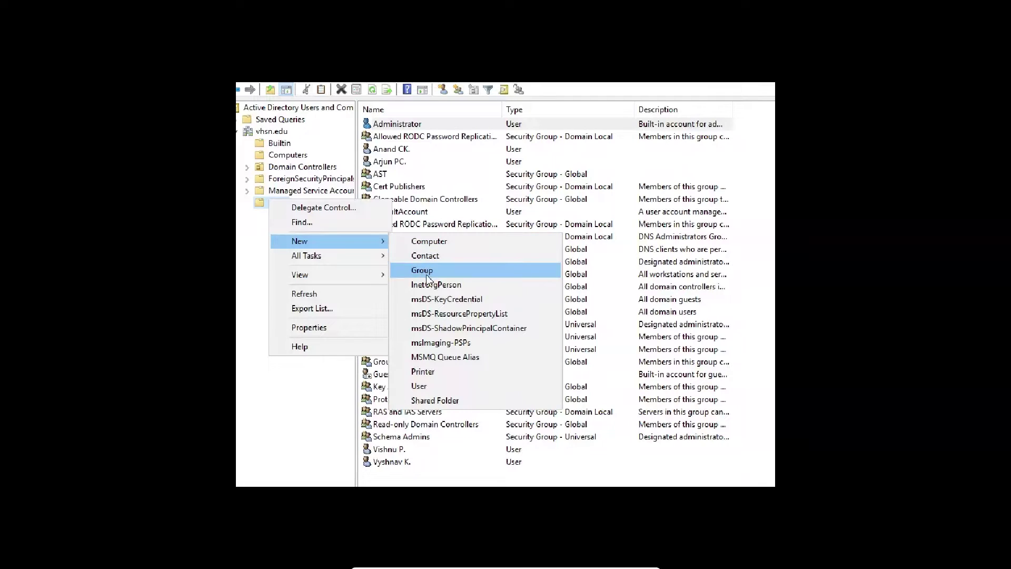
Start a new user in vhsn.edu/Users, entering first name, initials and last name
click(432, 388)
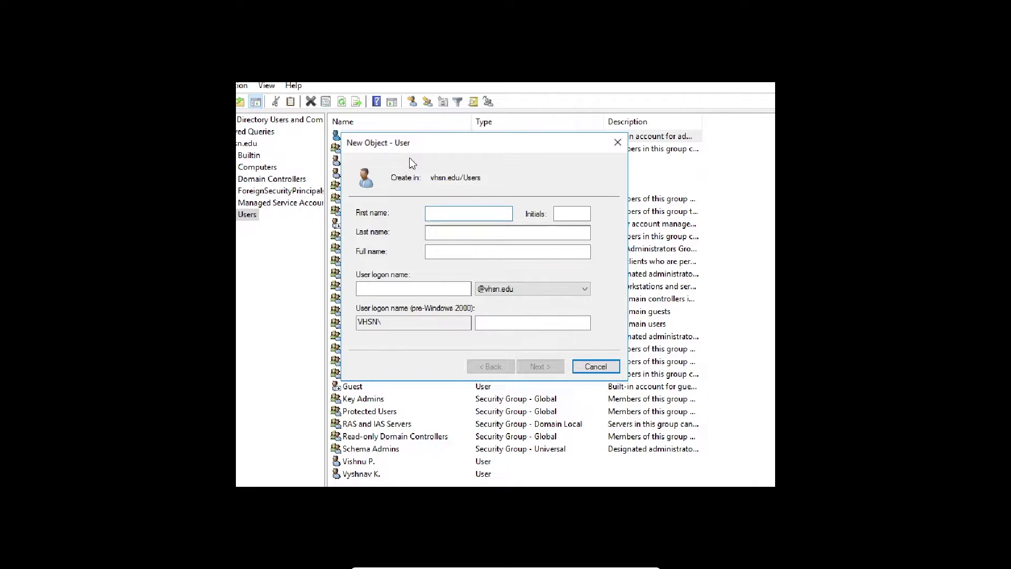
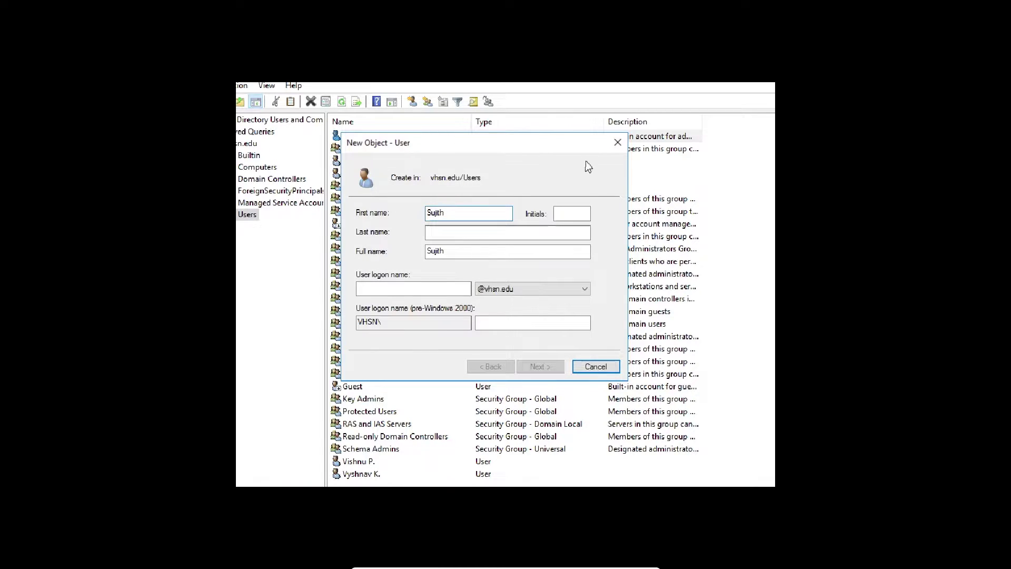
click(583, 212)
key(Tab)
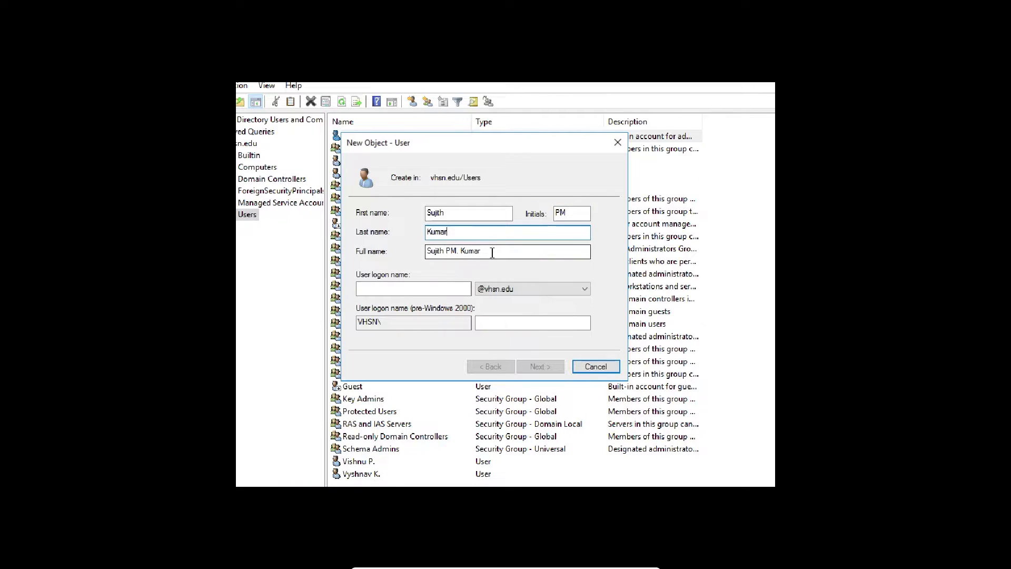
Clear the last name and enter the user's logon name
drag(492, 253, 427, 251)
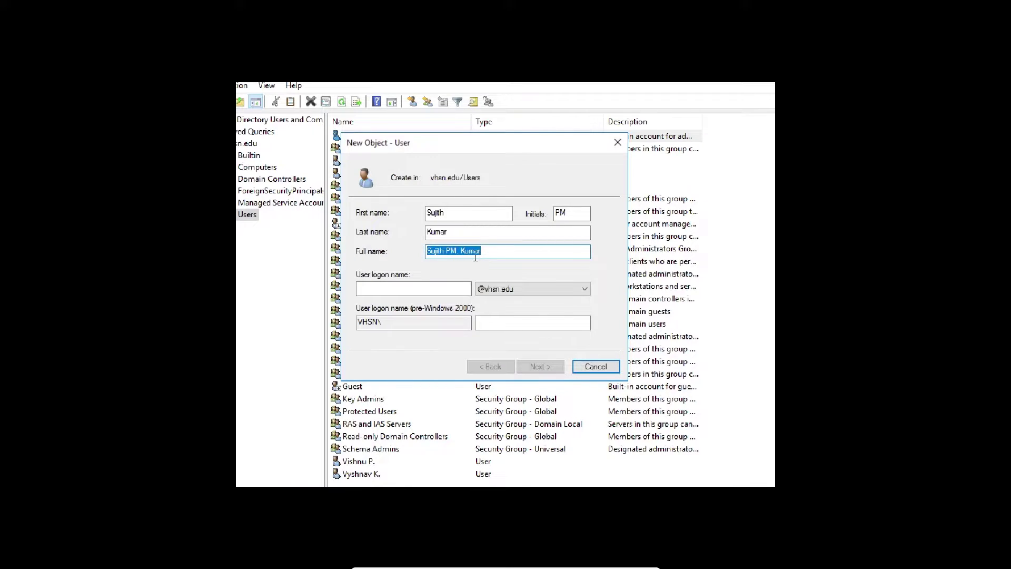
double_click(454, 232)
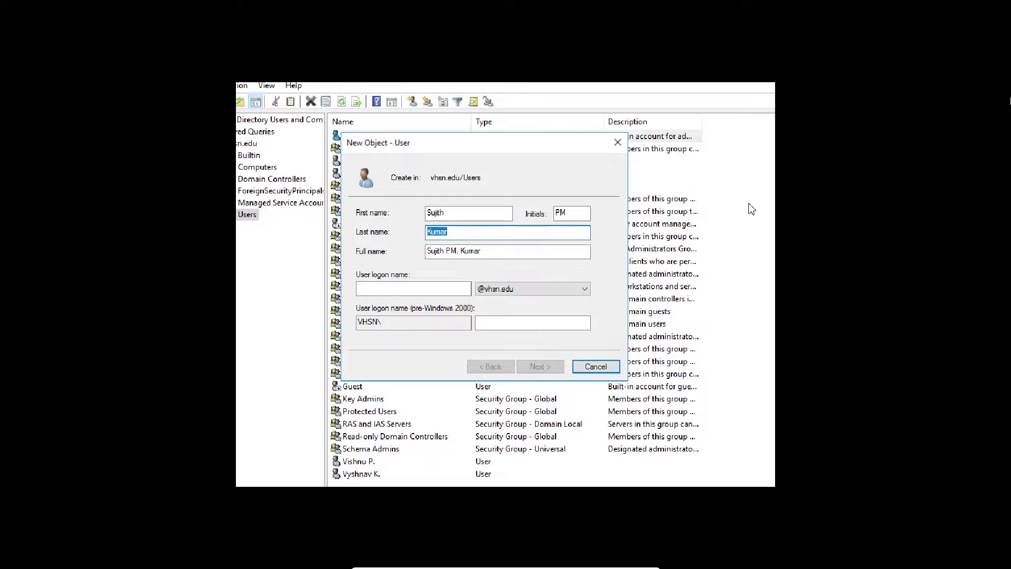
key(BackSpace)
key(Tab)
key(Tab)
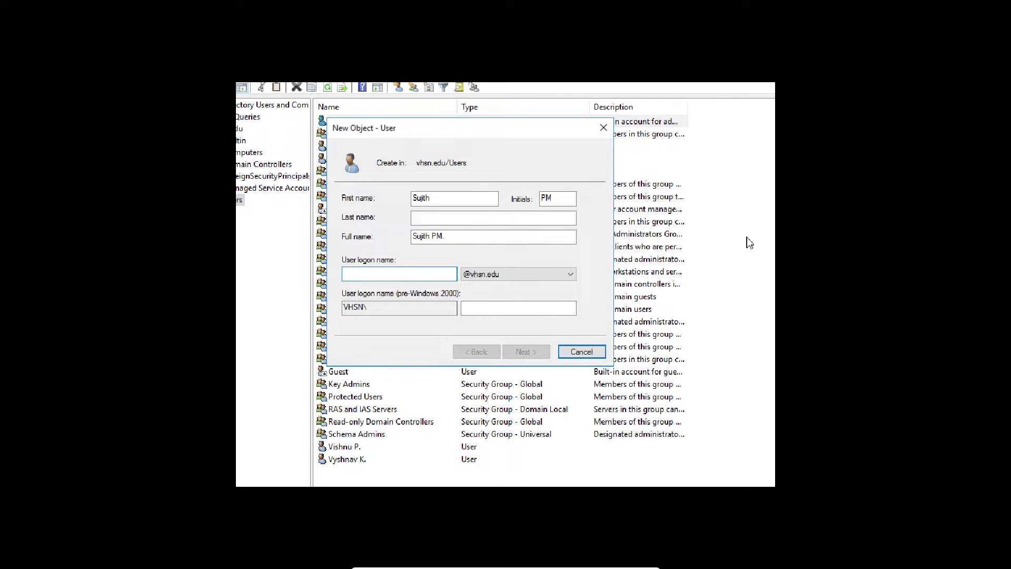
text(spm)
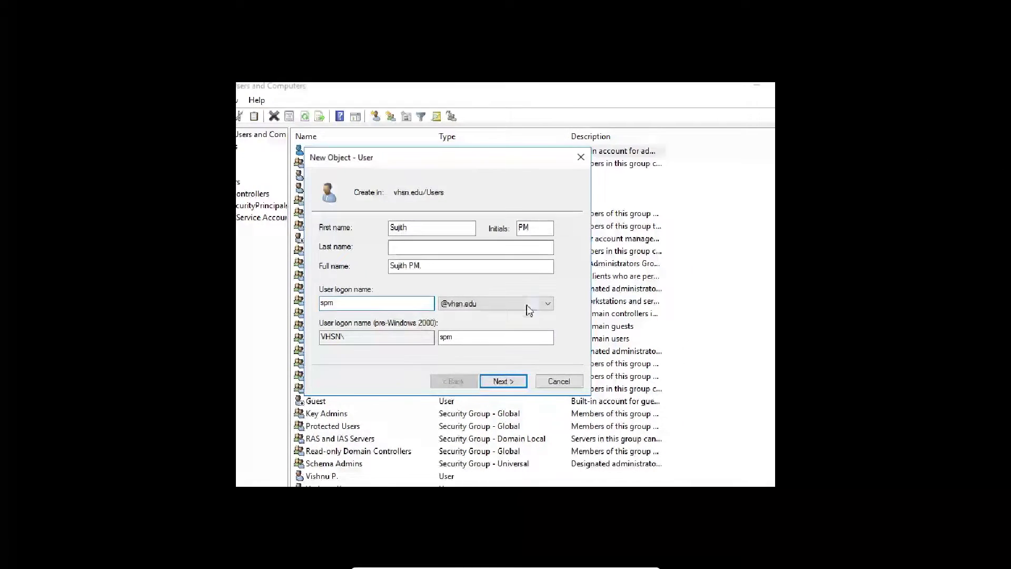
Enter and confirm the new user's password
click(514, 382)
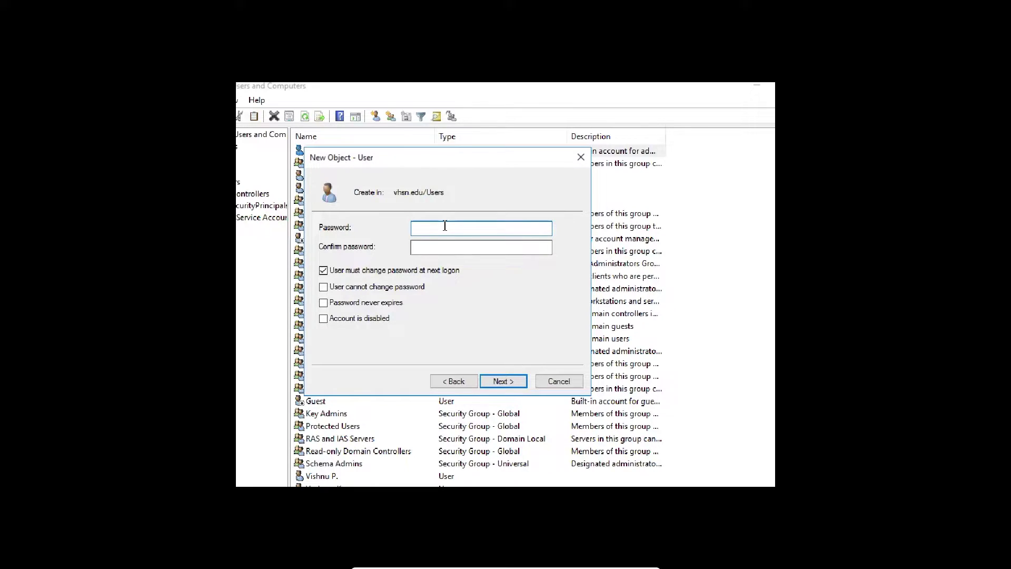
text(•••••••)
click(481, 247)
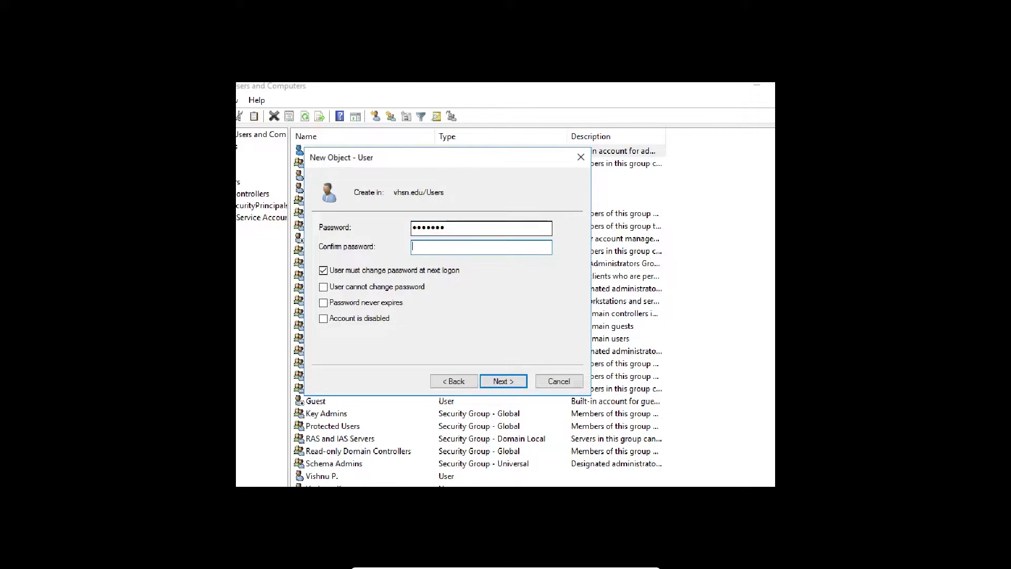
text(•••••••)
double_click(448, 232)
drag(421, 227, 431, 227)
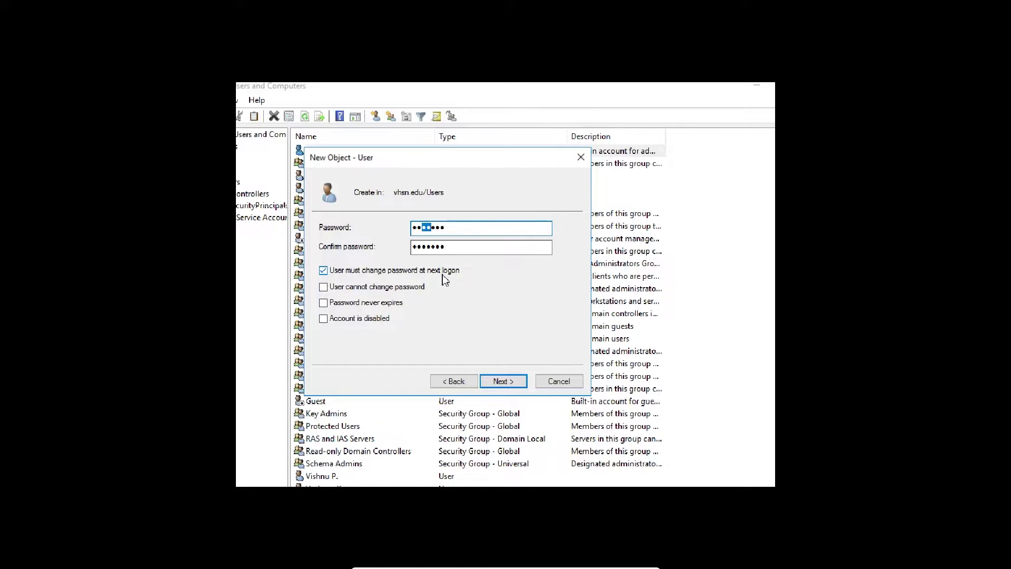
Keep only 'User must change password at next logon' checked and advance to the summary
click(413, 292)
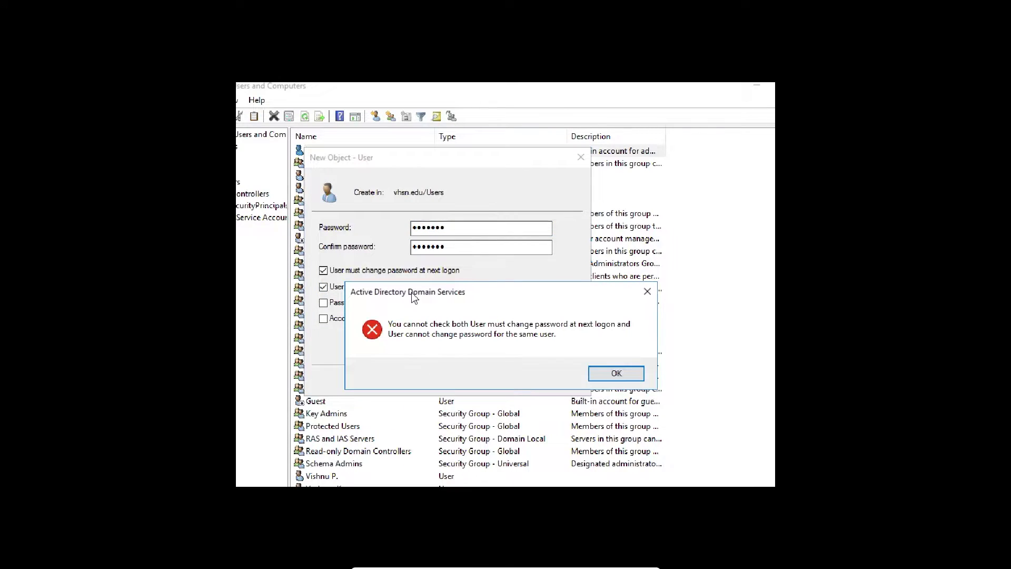
click(652, 295)
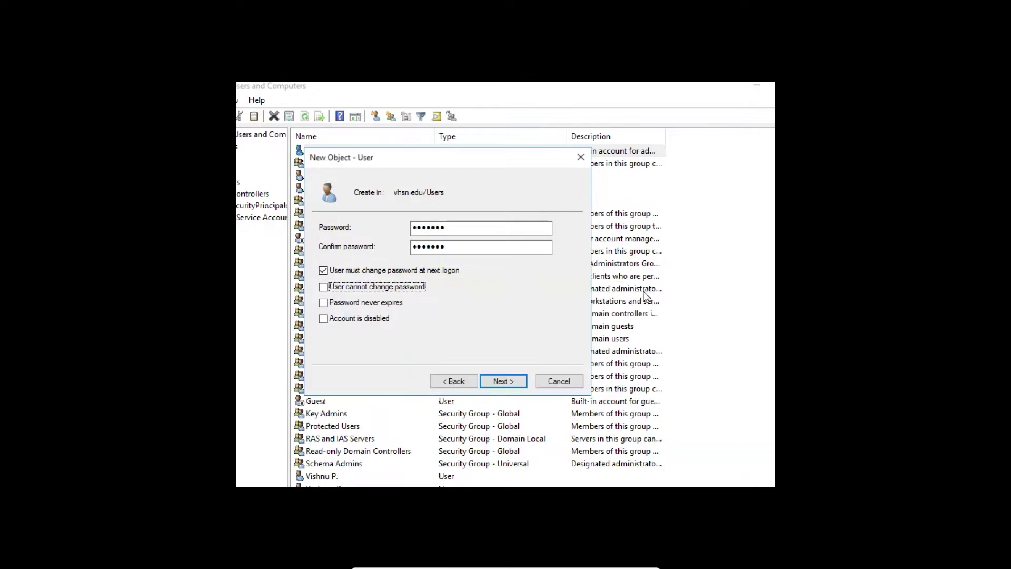
click(325, 271)
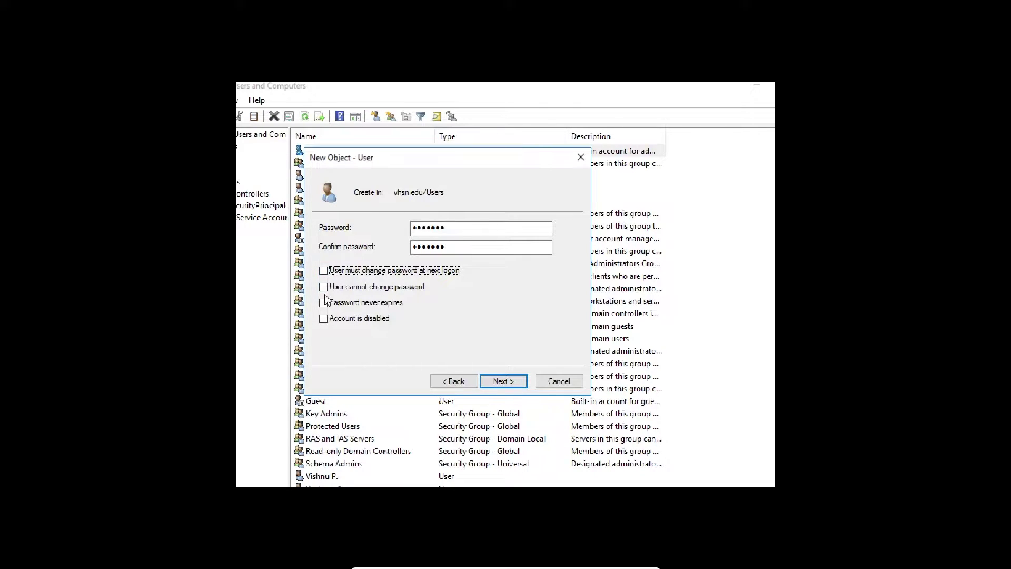
click(323, 288)
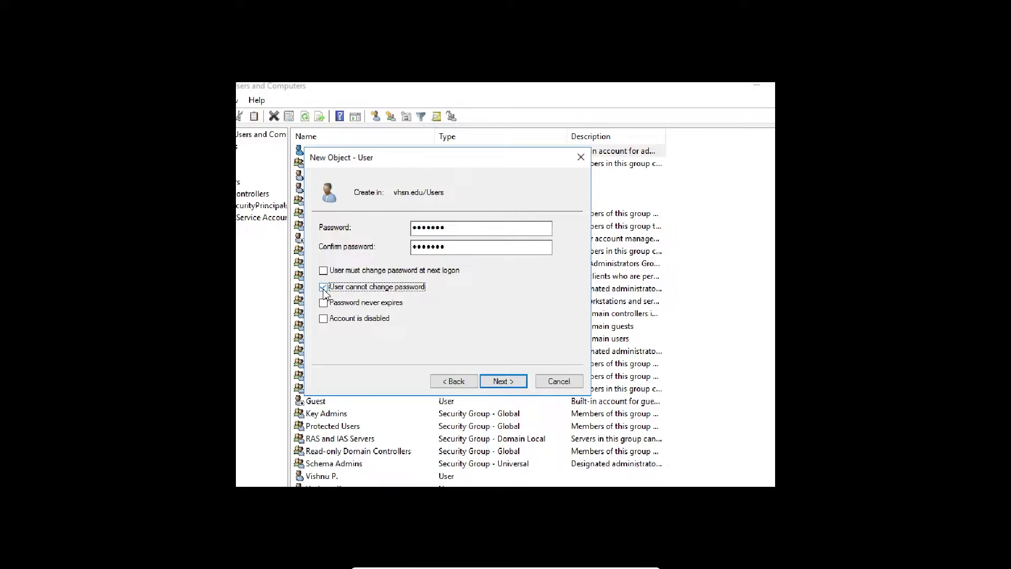
click(324, 271)
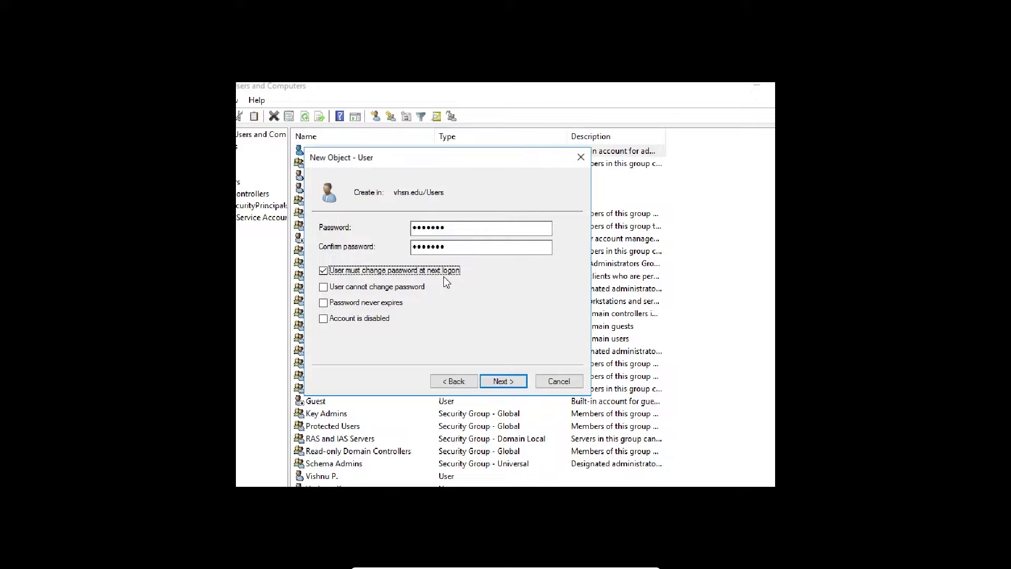
click(504, 382)
Attempt to finish creating the user, then dismiss the password-policy rejection error
click(512, 384)
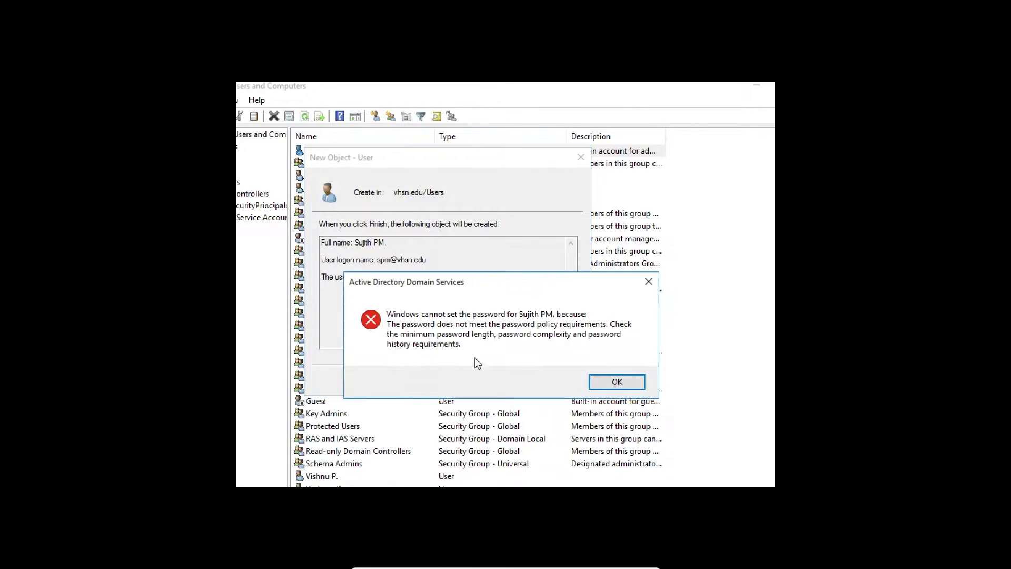
drag(487, 280, 479, 243)
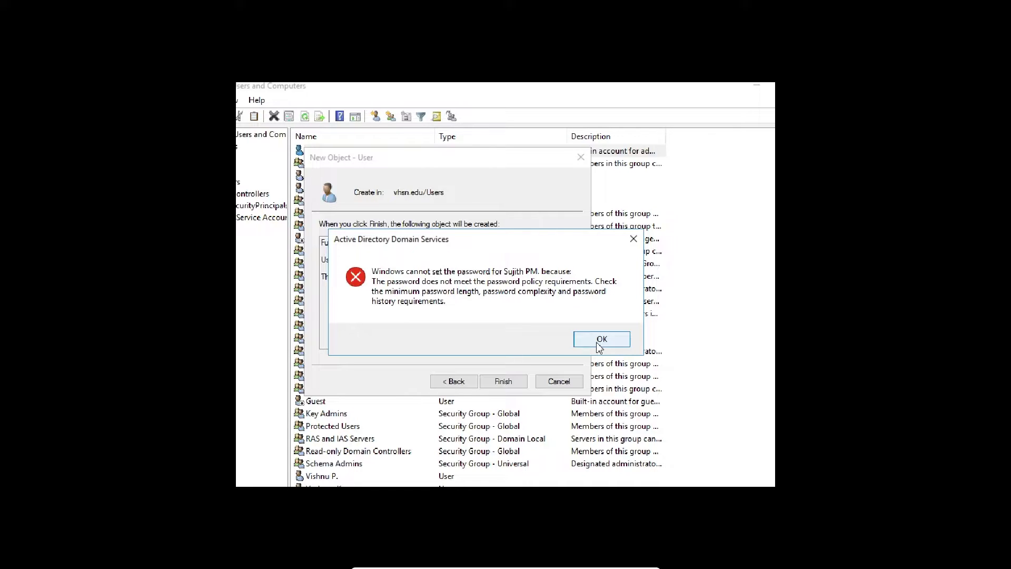
click(600, 344)
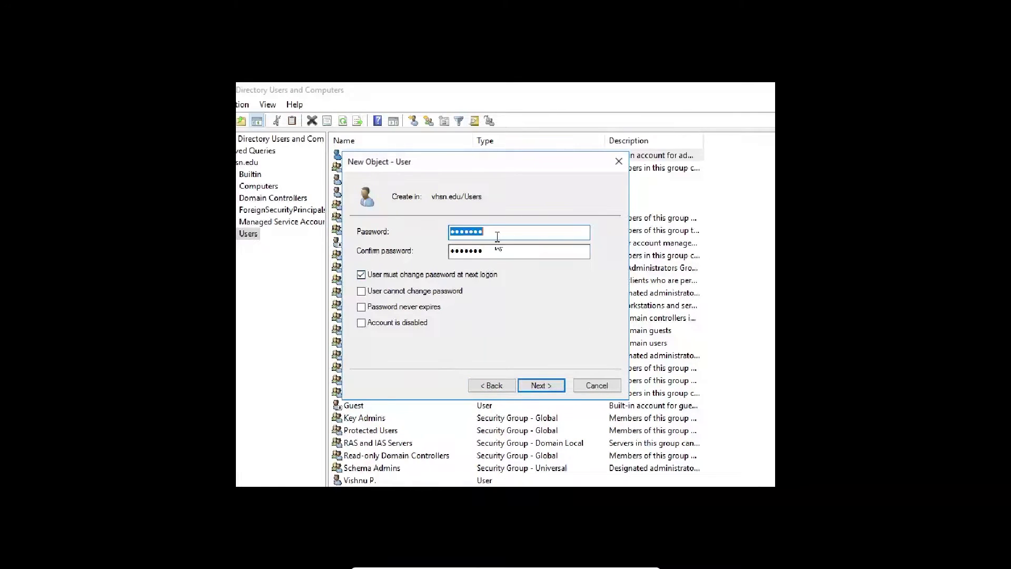
Replace the rejected password with a longer complex one in both fields and finish creating the user
click(498, 237)
key(BackSpace)
key(BackSpace)
key(BackSpace)
key(BackSpace)
key(BackSpace)
key(BackSpace)
key(BackSpace)
text(**************)
key(Tab)
text(**************)
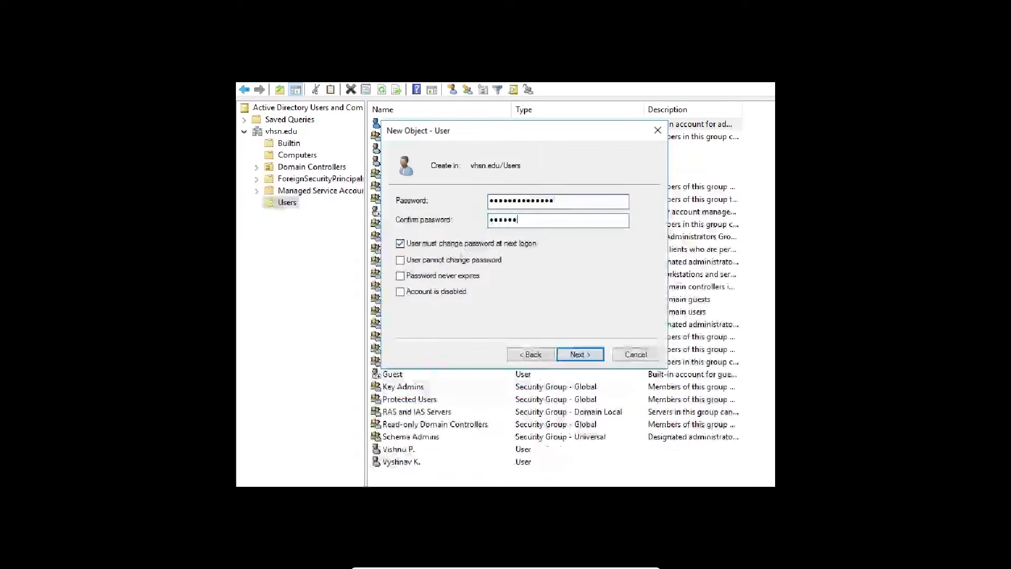
click(581, 355)
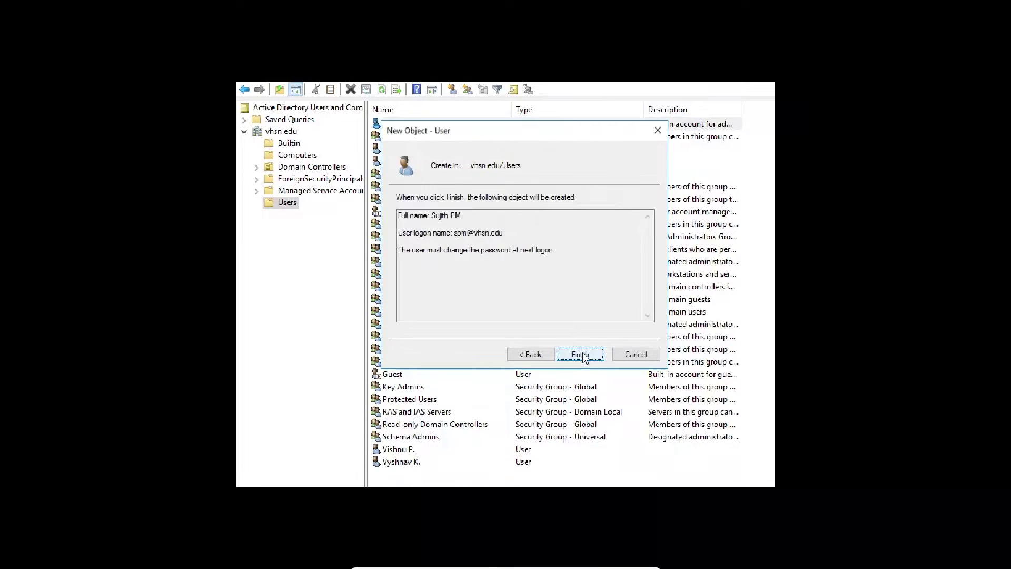
click(581, 354)
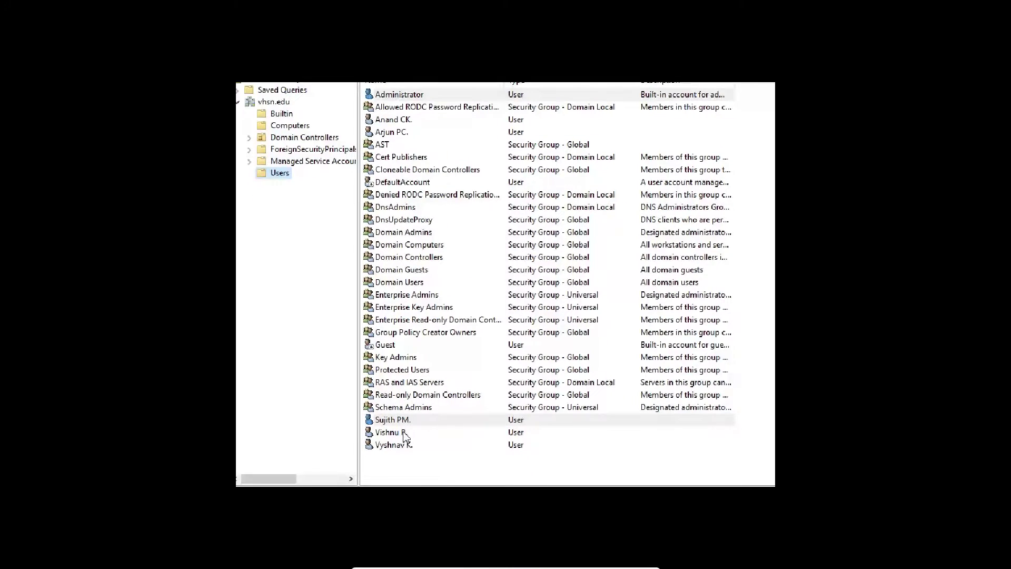
click(402, 424)
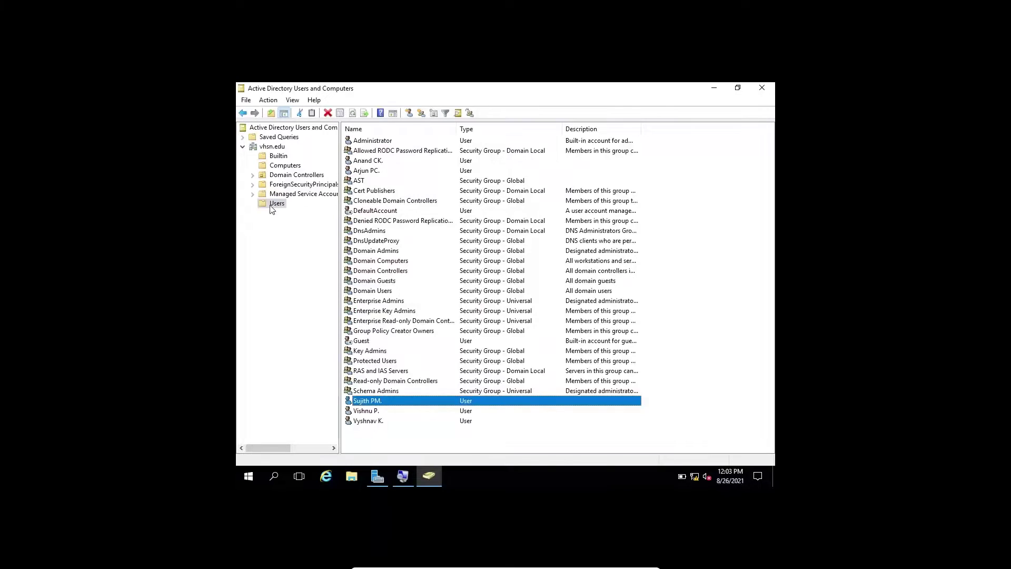
click(272, 207)
Start a new user from Users > New > User, entering first name, initials and logon name
right_click(272, 208)
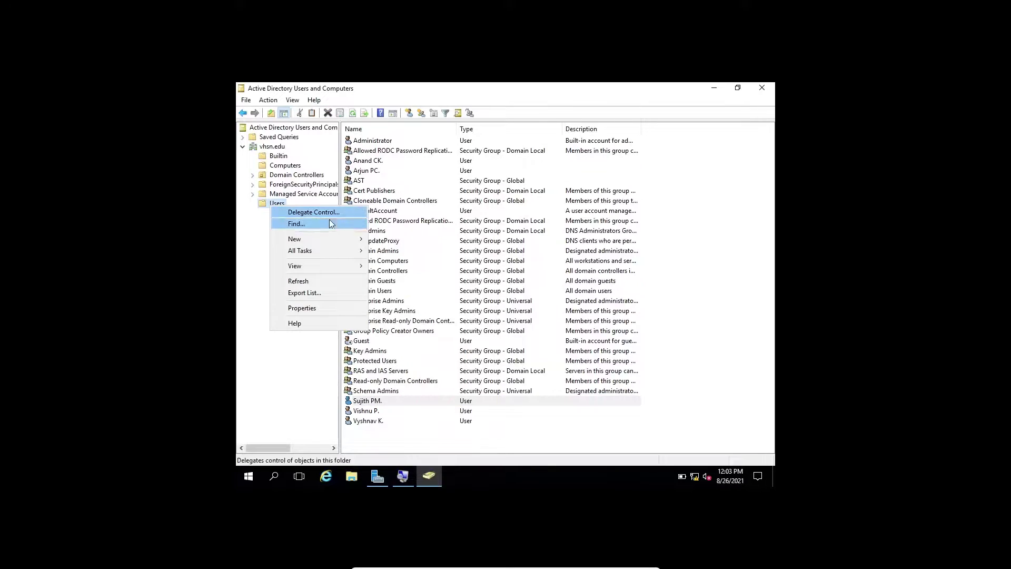
mouse_move(334, 240)
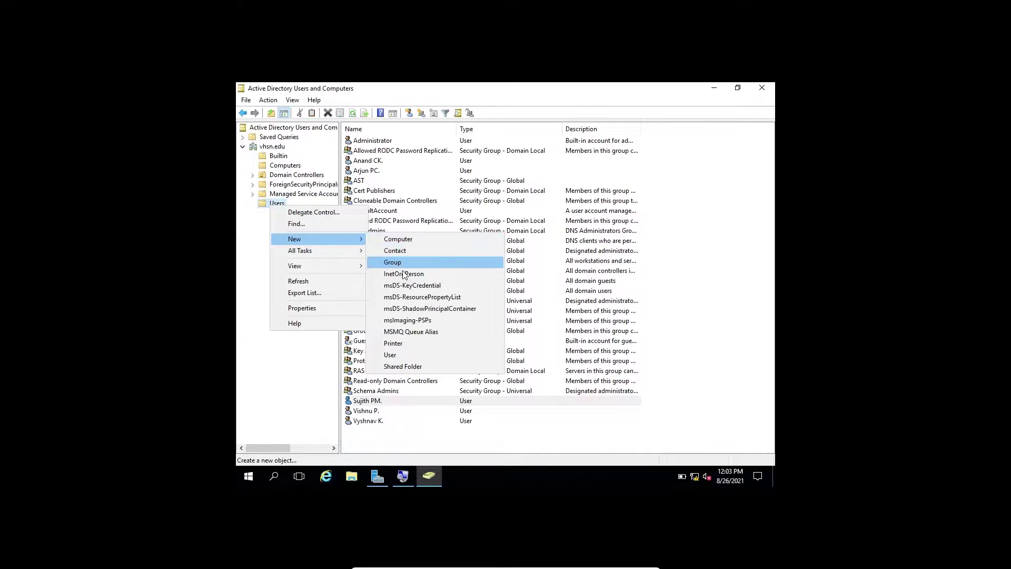
click(399, 355)
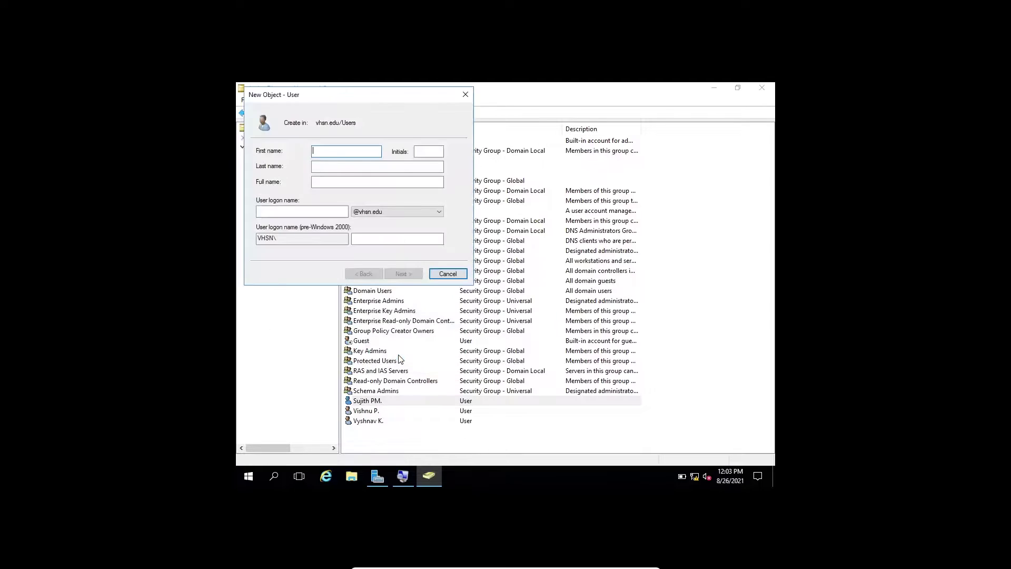
drag(389, 98, 505, 179)
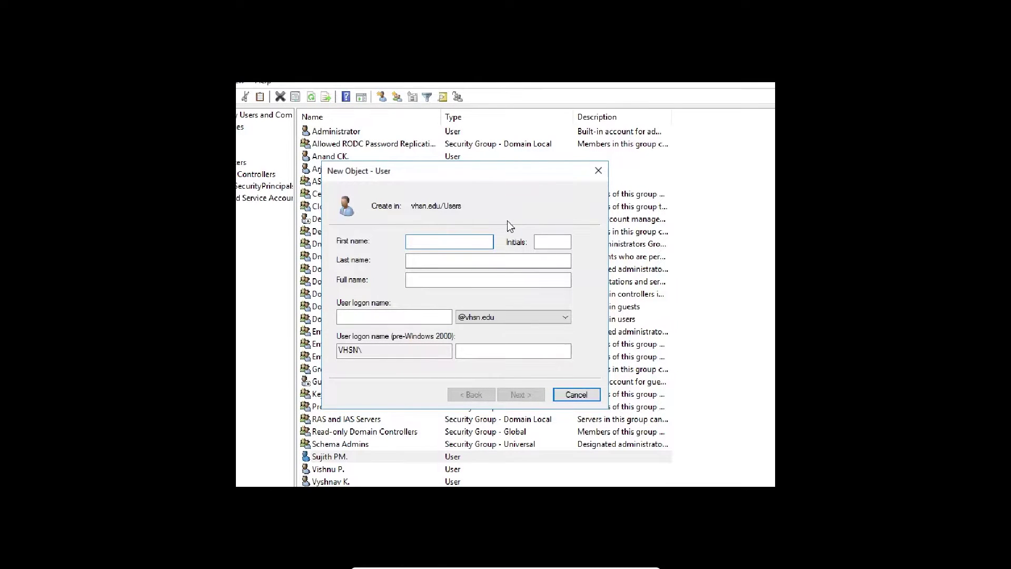
text(Vijith)
key(Tab)
text(MP)
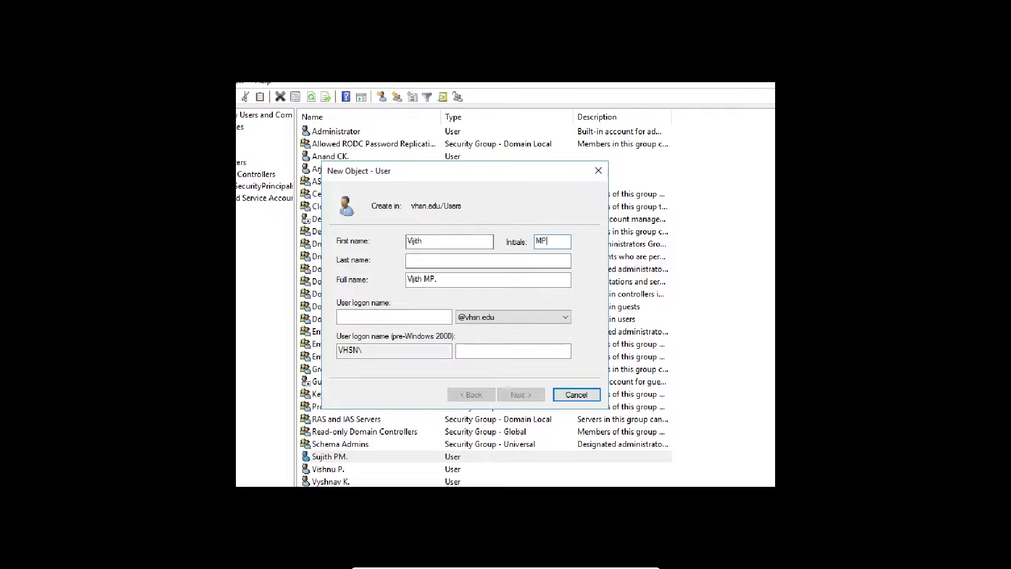
click(416, 316)
text(mpv)
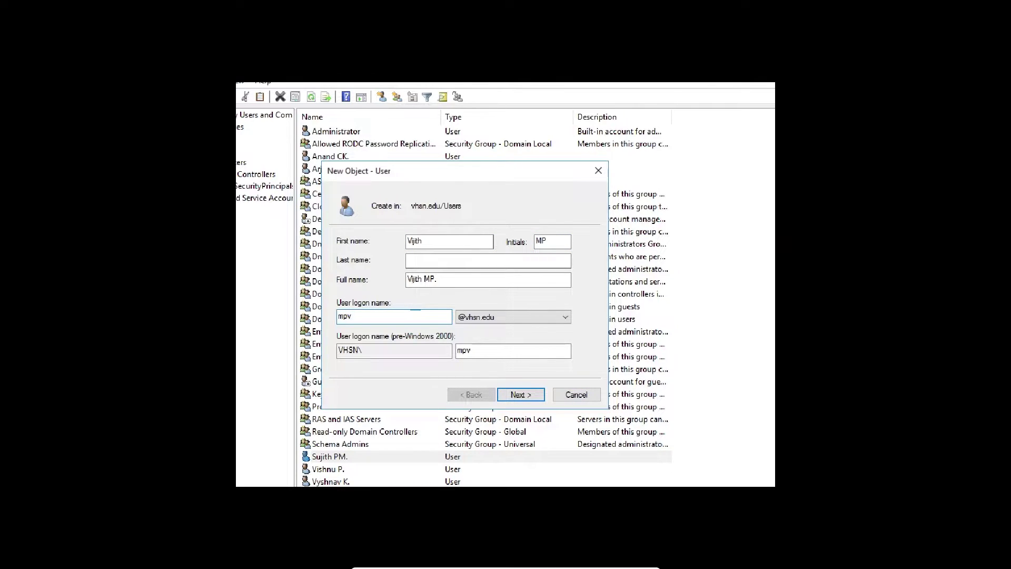
click(516, 397)
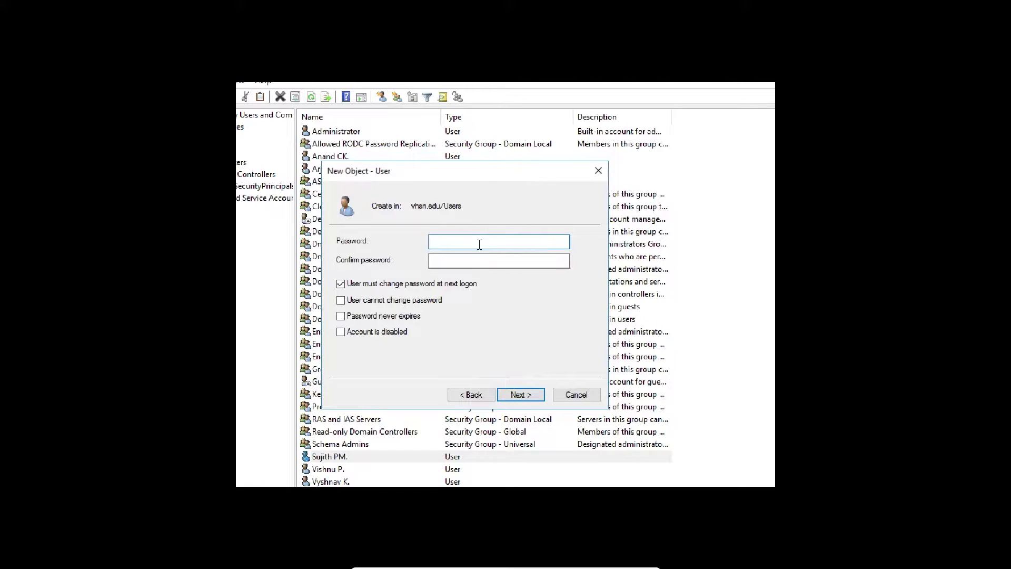
Set and confirm the password, clear 'User must change password at next logon', and finish
text(••••••••••••••)
key(Tab)
text(••••••••••••••)
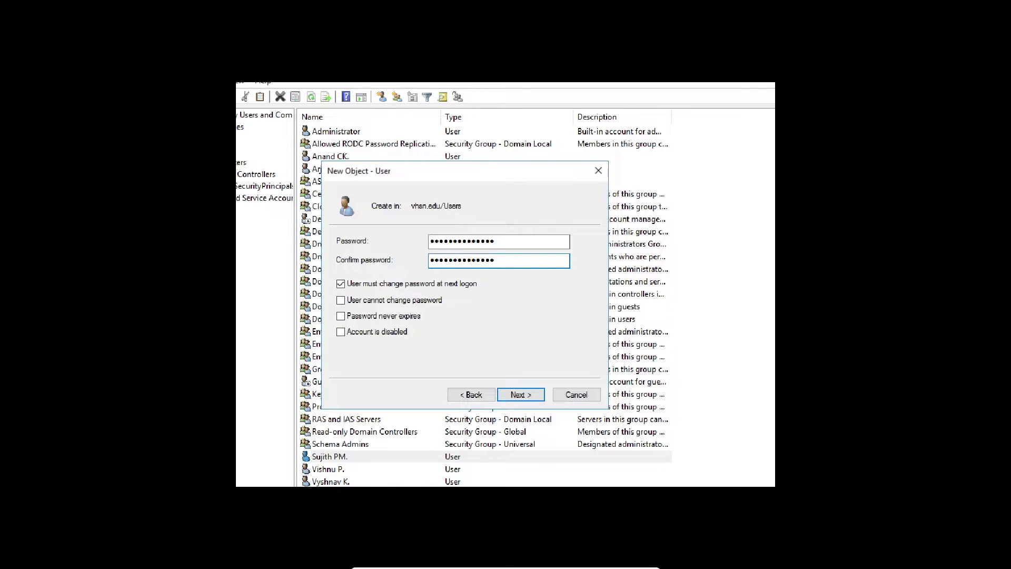
click(341, 284)
click(522, 395)
click(522, 395)
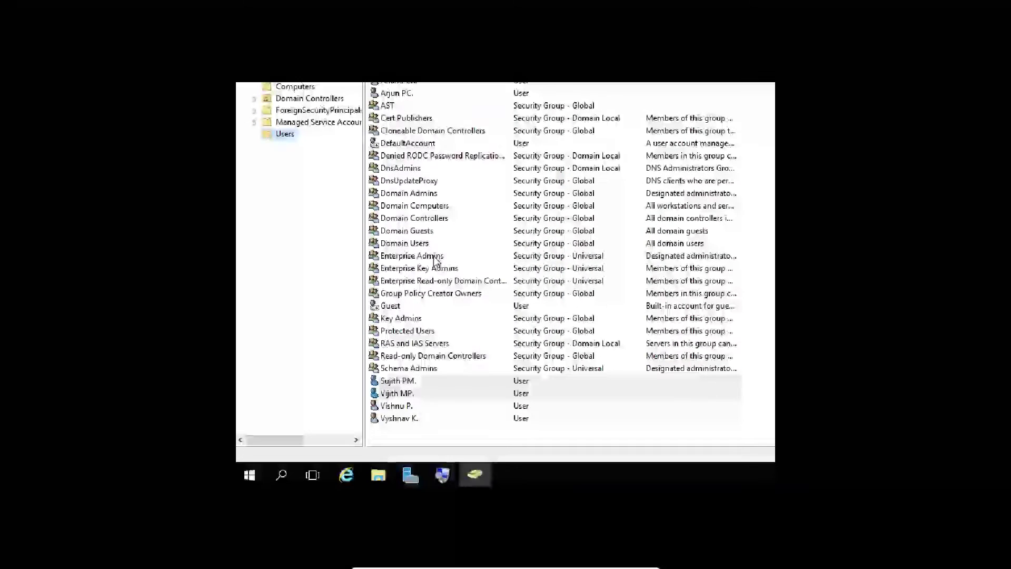
Check both newly added user rows in the list, then minimize the console
click(411, 397)
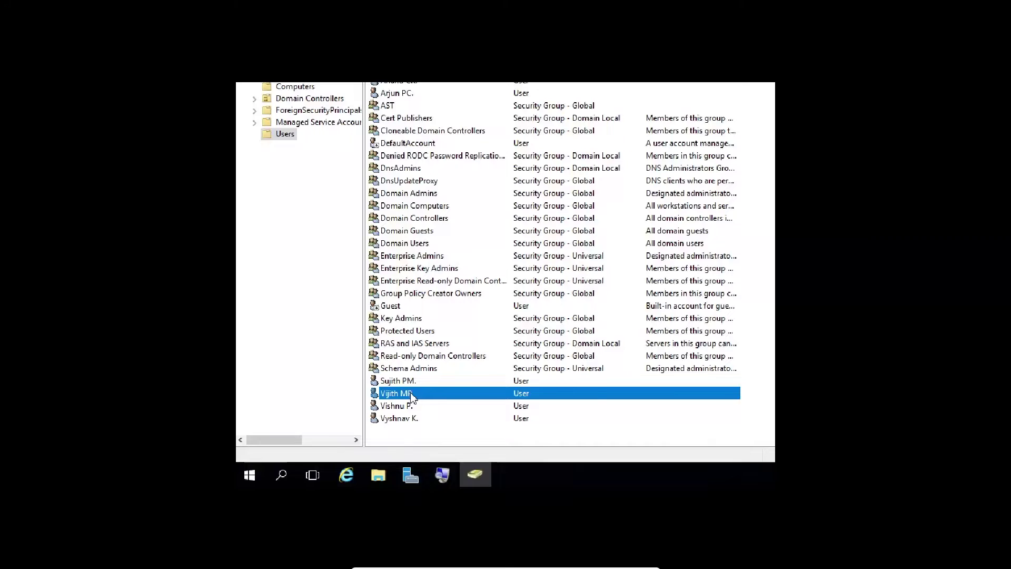
click(390, 379)
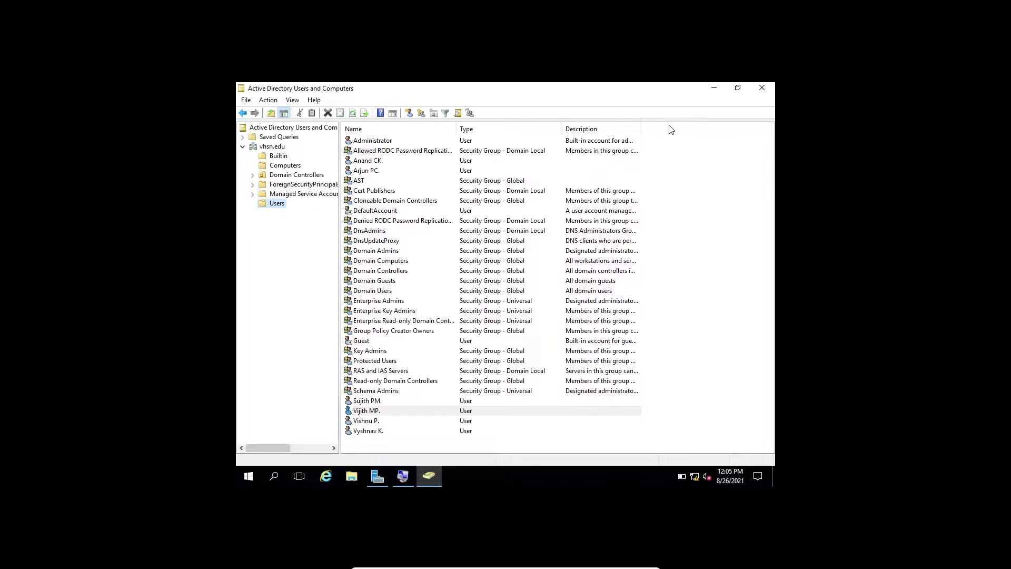
click(720, 89)
Minimize Server Manager, then dismiss the Windows 10 lock screen and choose Other user
click(720, 89)
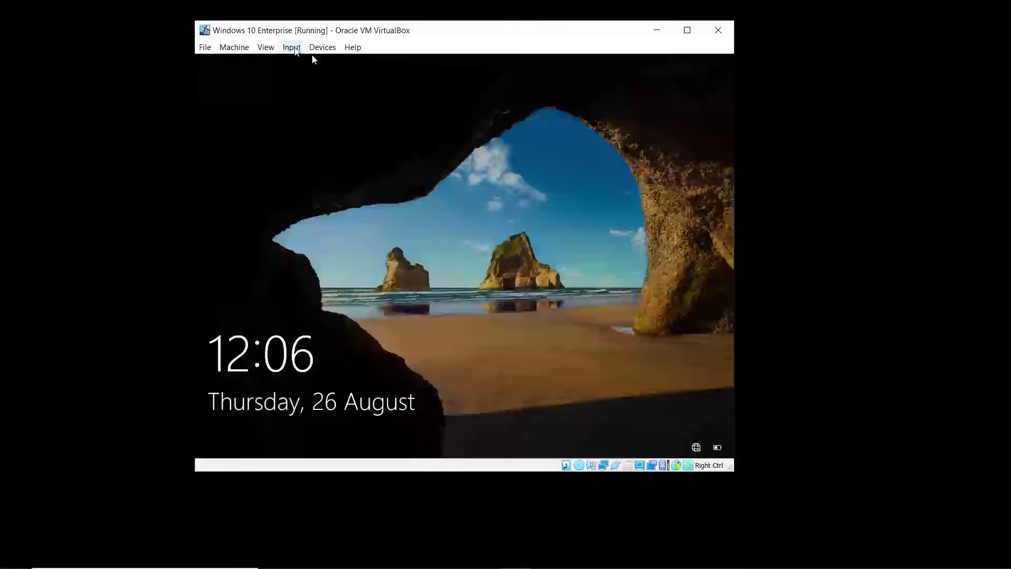
click(303, 47)
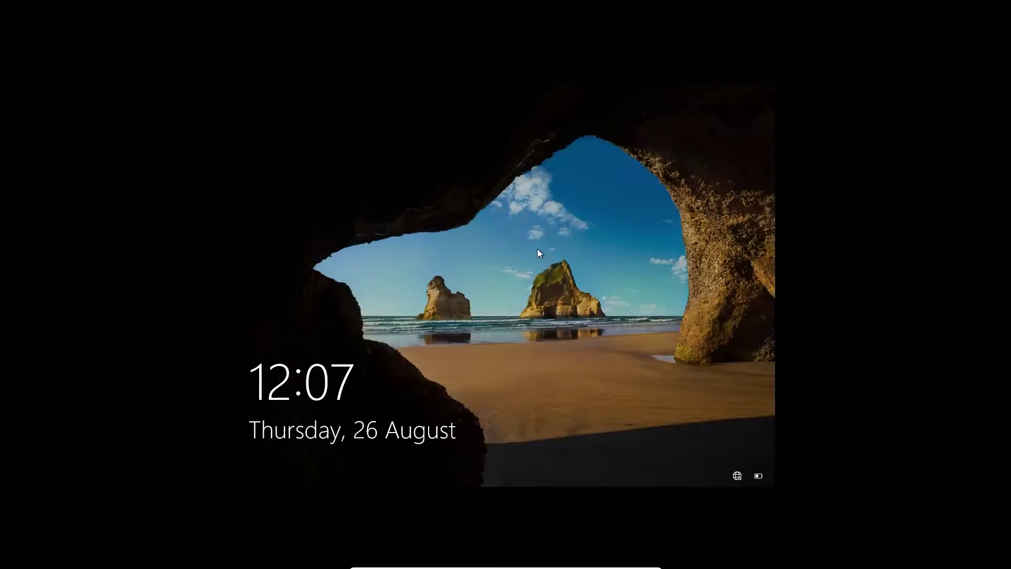
click(456, 325)
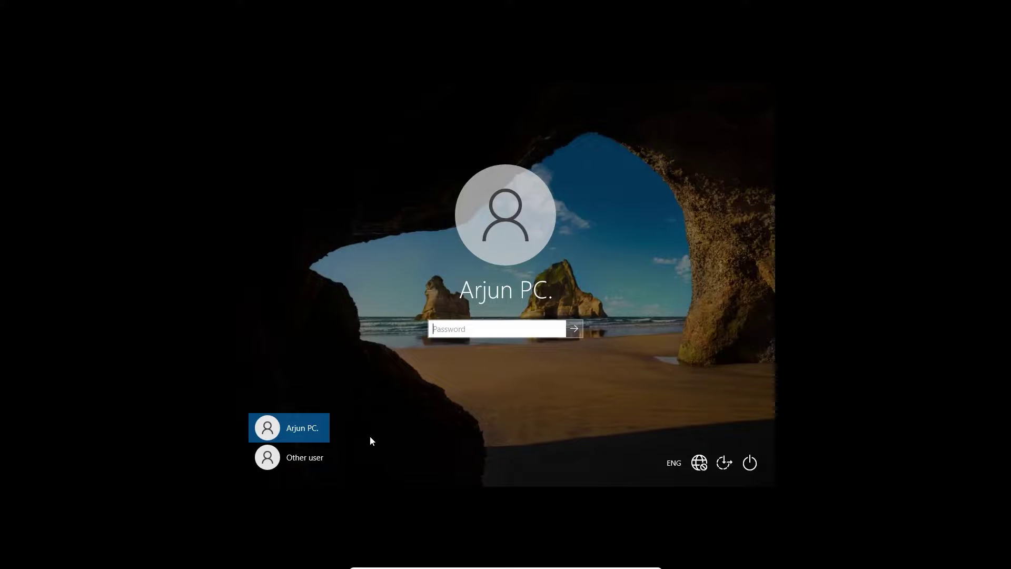
click(312, 458)
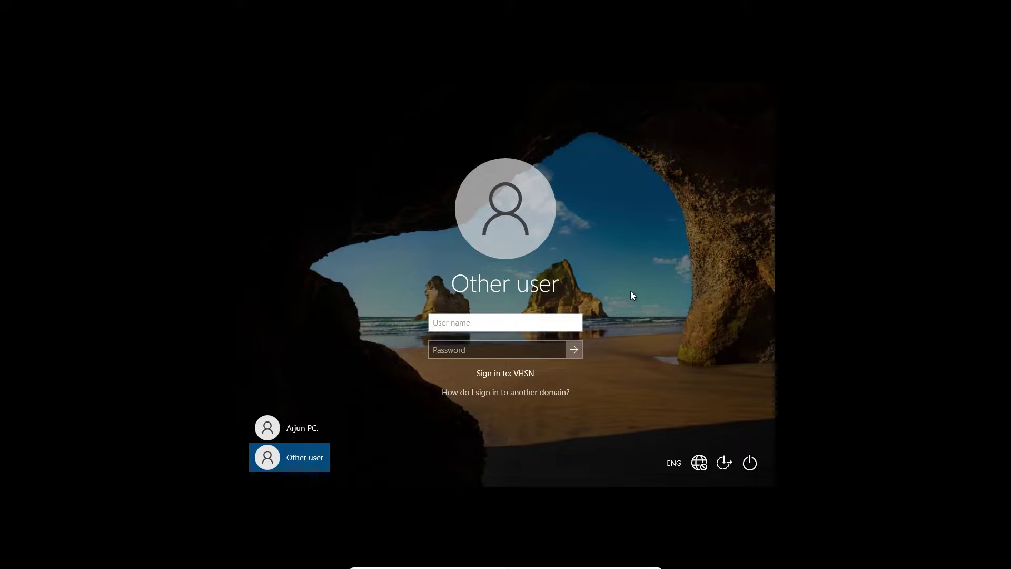
text(SPM)
text(@vhsn.edu)
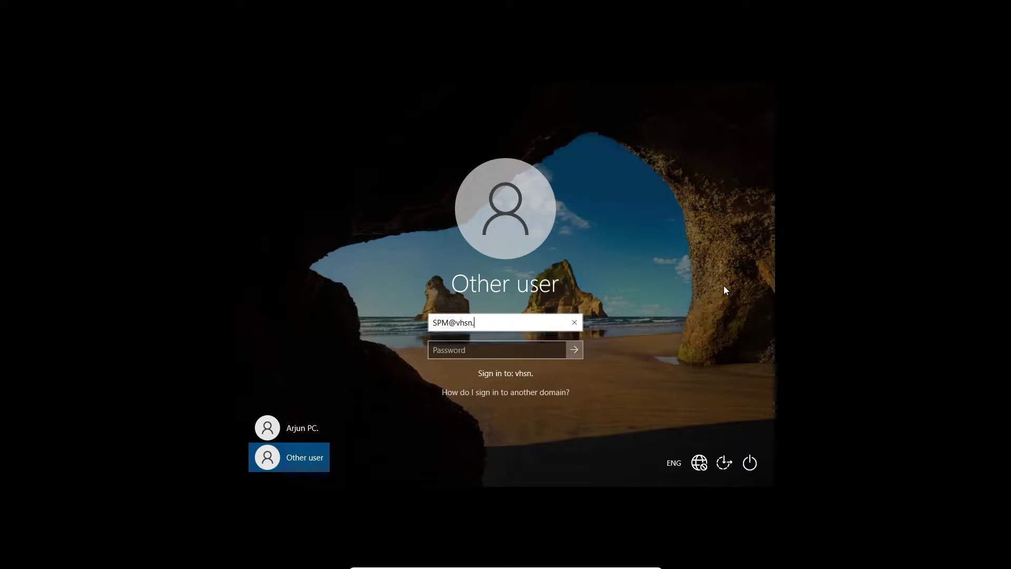
key(Tab)
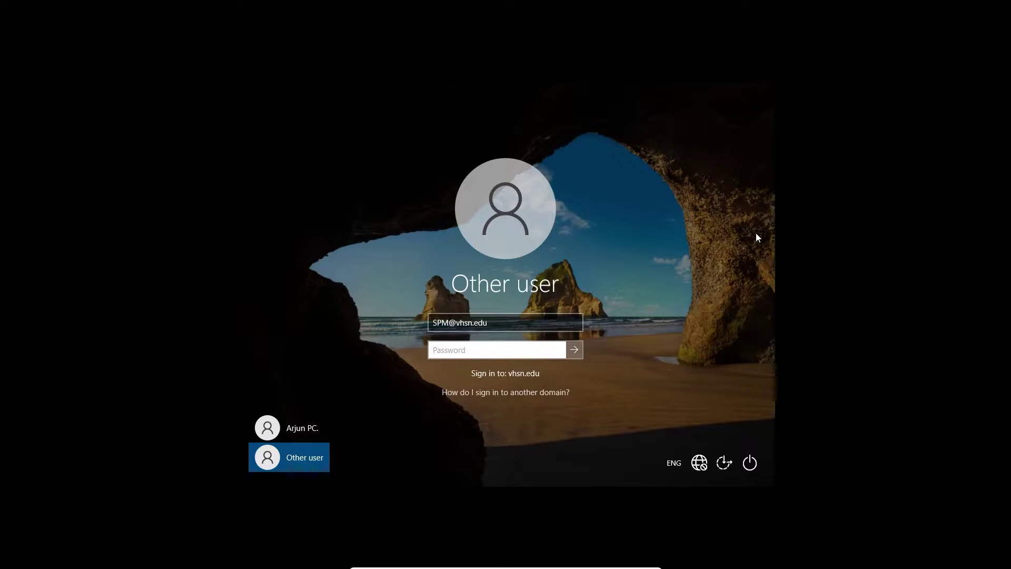
text(*)
key(BackSpace)
key(BackSpace)
key(BackSpace)
key(BackSpace)
key(BackSpace)
key(BackSpace)
key(BackSpace)
key(BackSpace)
key(BackSpace)
key(BackSpace)
text(************)
click(575, 350)
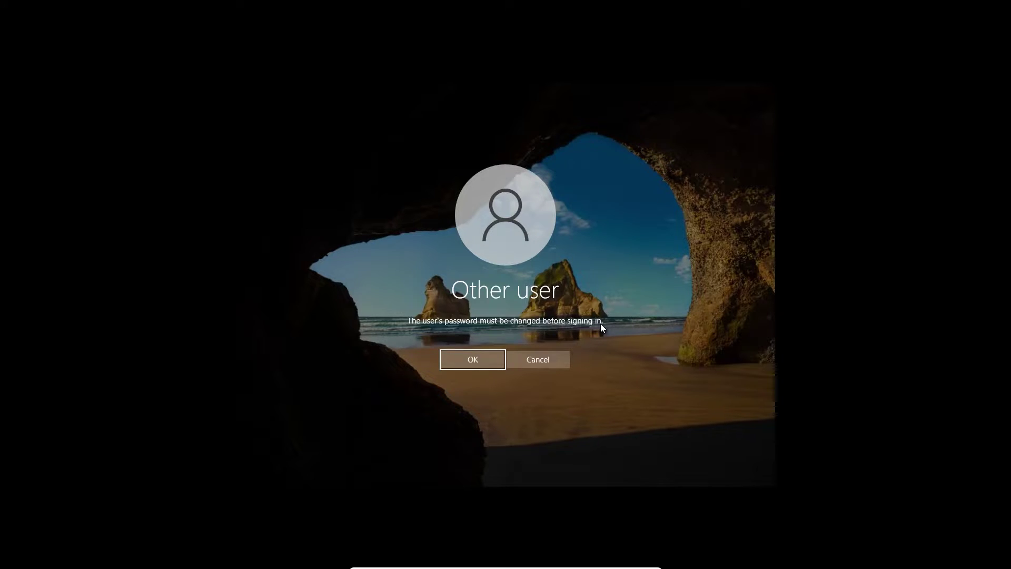
Acknowledge the change-password prompt, paste the new password into both fields, and submit it
click(470, 358)
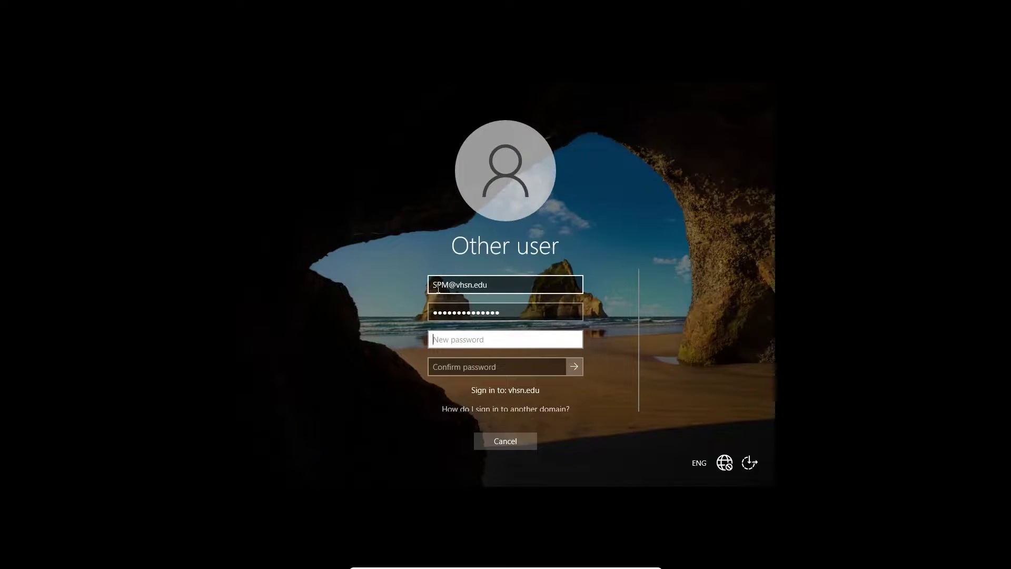
click(498, 286)
drag(495, 285, 452, 298)
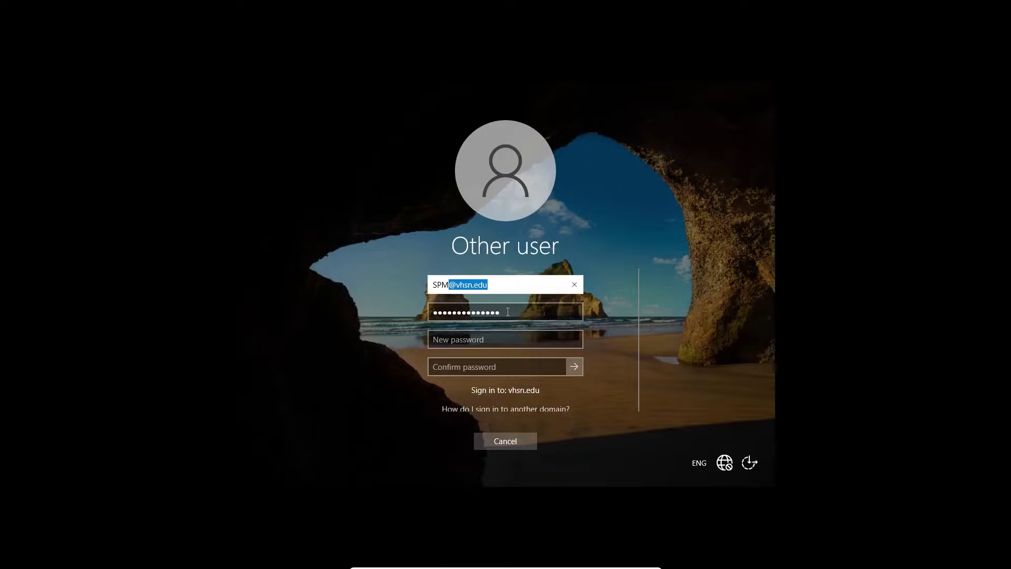
double_click(450, 311)
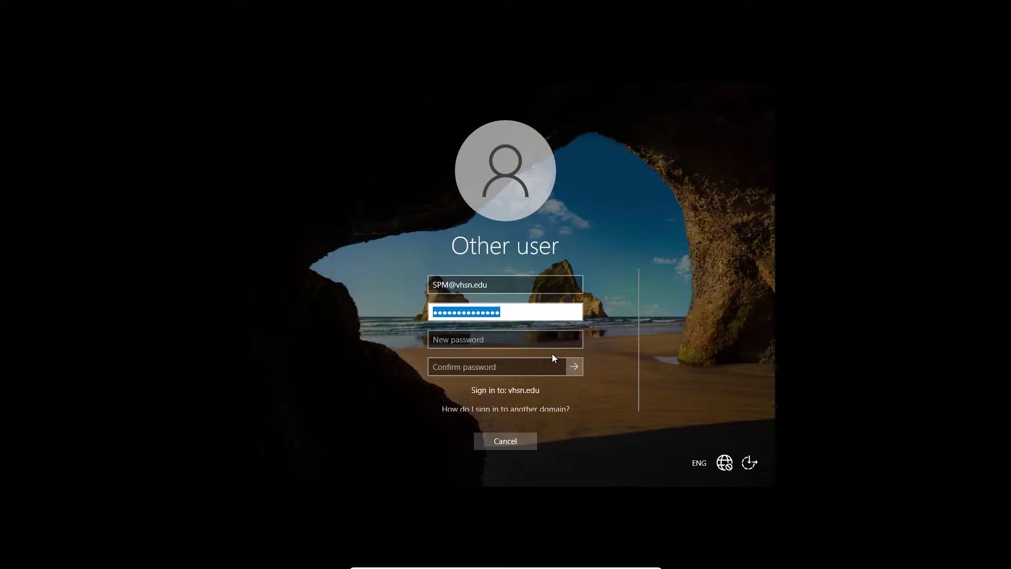
click(497, 337)
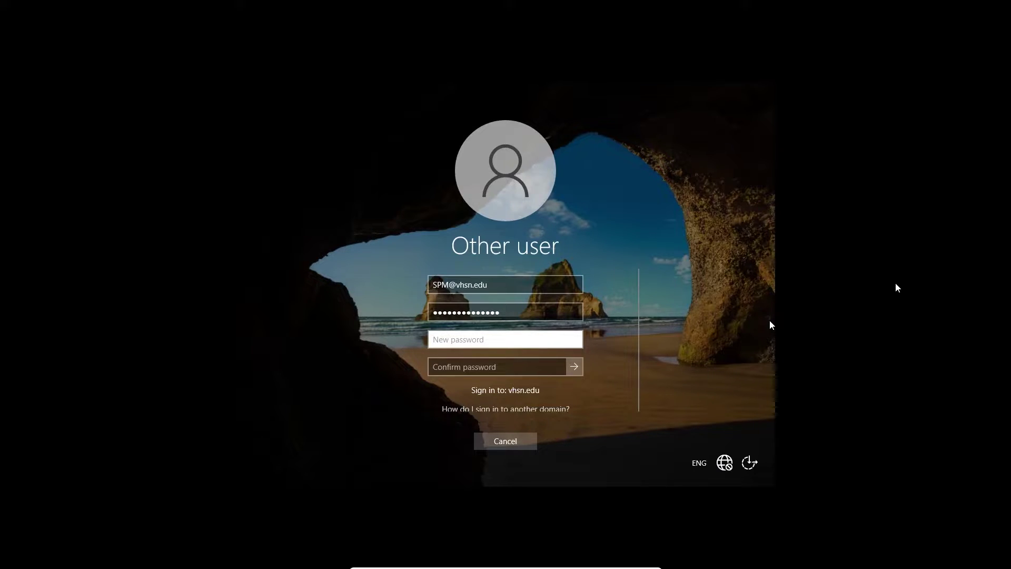
key(ctrl+v)
key(Tab)
key(ctrl+v)
click(573, 366)
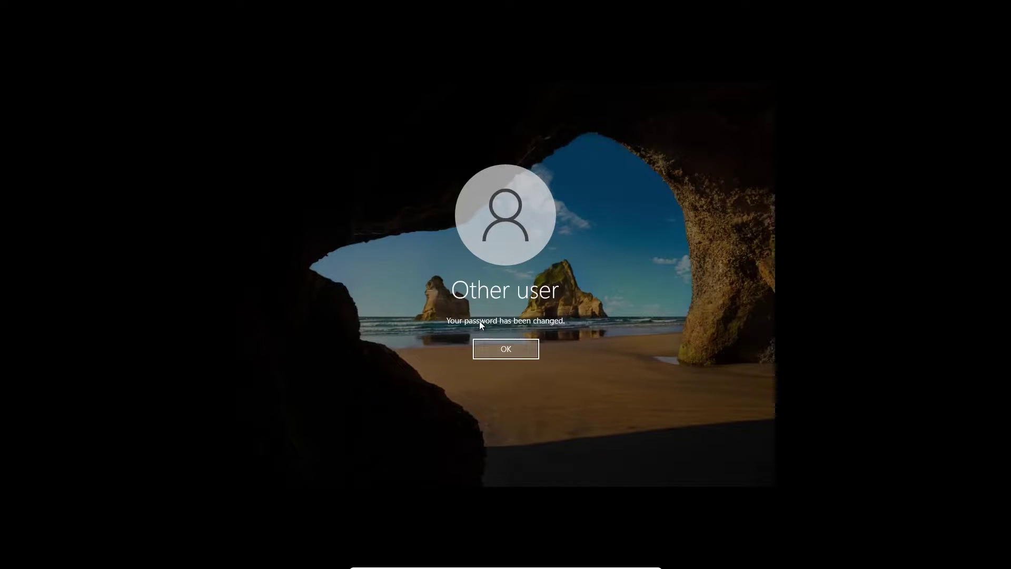
click(496, 350)
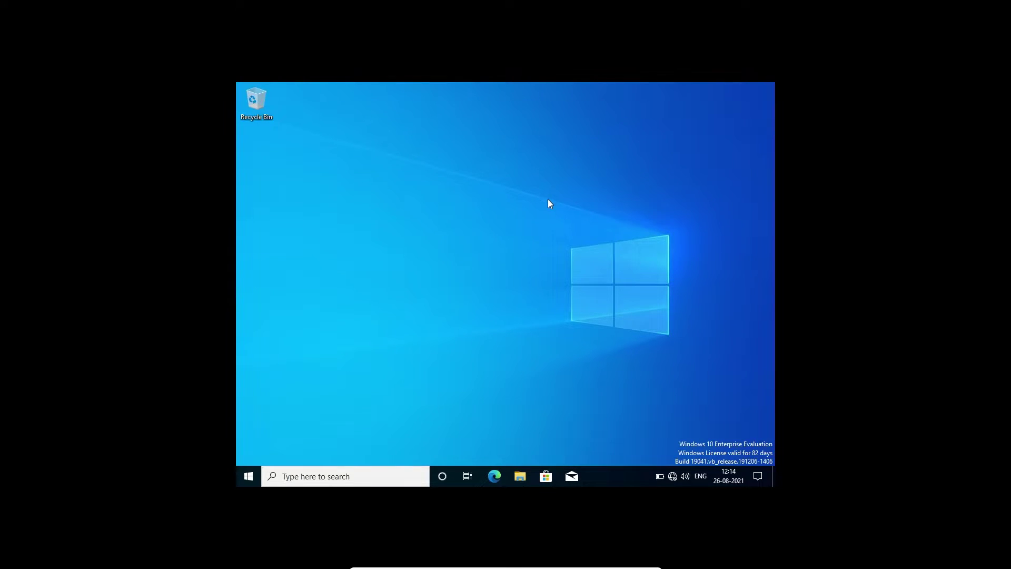
Open Command Prompt from search and run whoami
click(368, 481)
text(cmd)
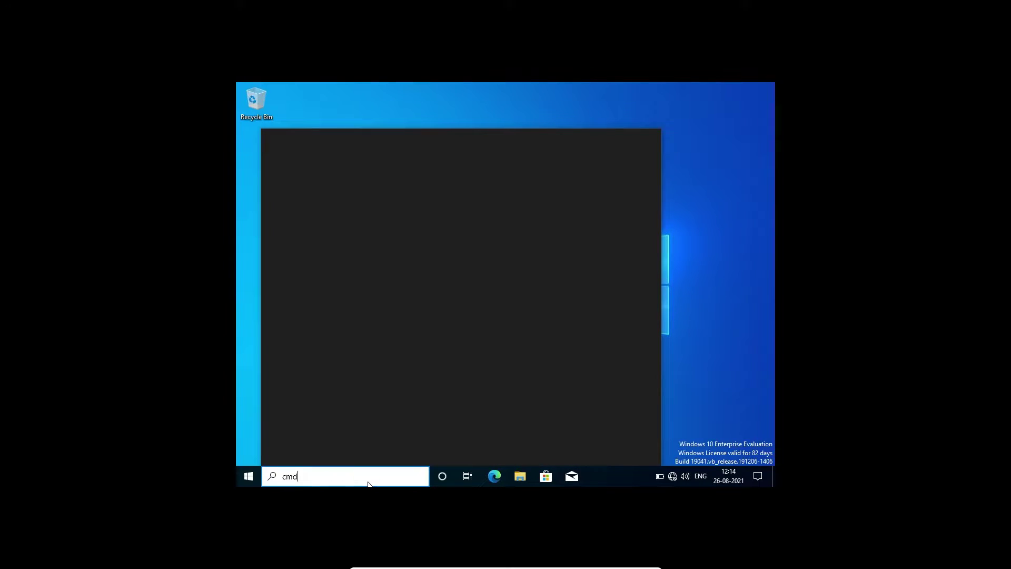
key(Return)
text(whoami)
key(Return)
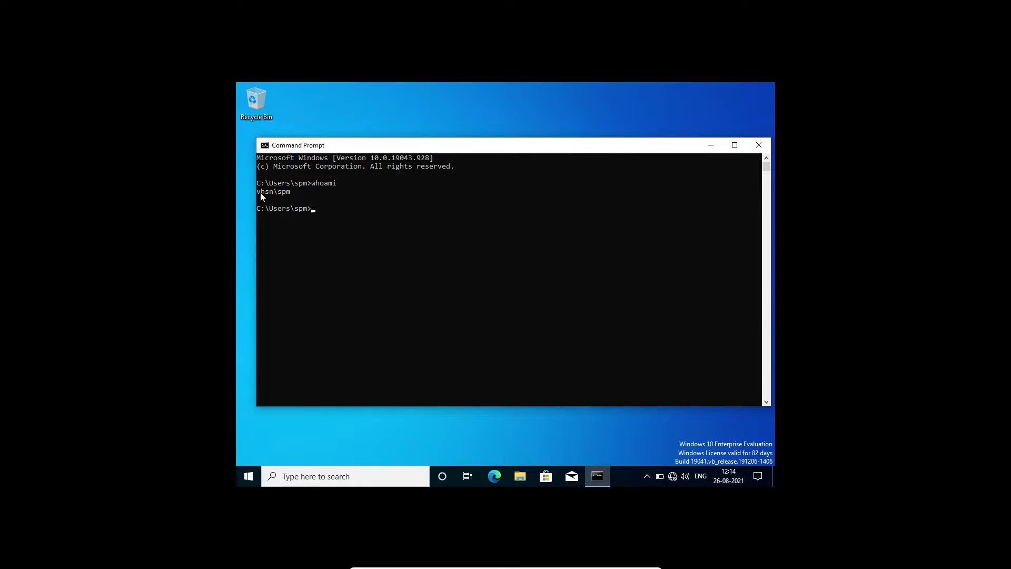
Highlight the domain name in the whoami output and magnify the screen to read it
drag(262, 191, 275, 192)
key(super+plus)
click(284, 191)
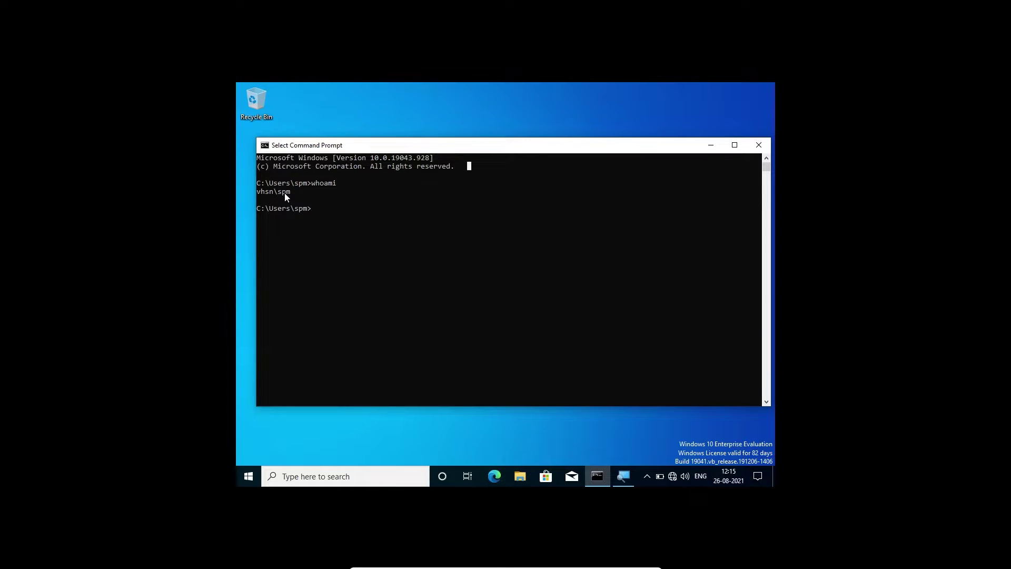
key(super+plus)
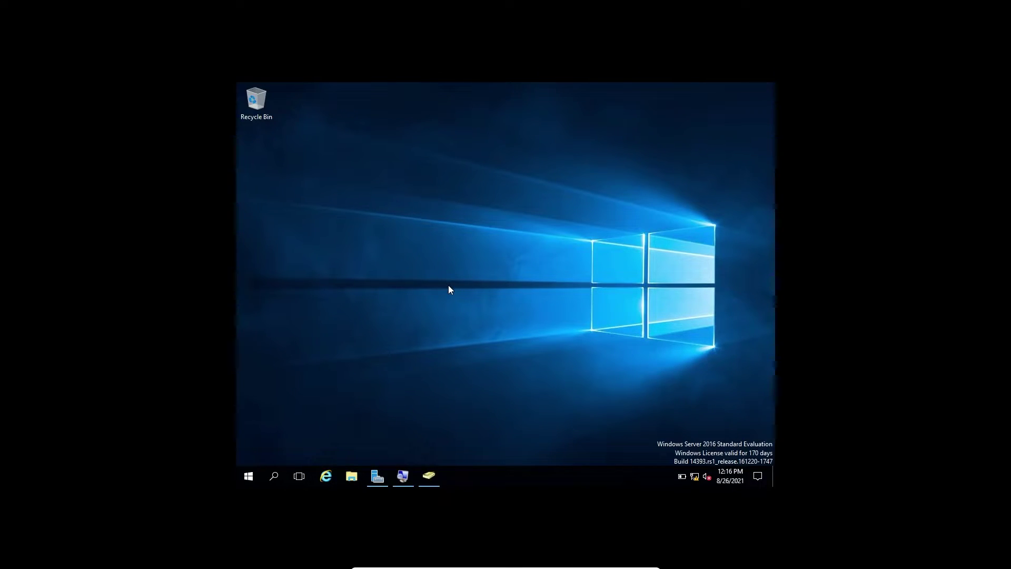
Restore Server Manager, open Active Directory Users and Computers, and select a user in Users
mouse_move(384, 483)
click(377, 477)
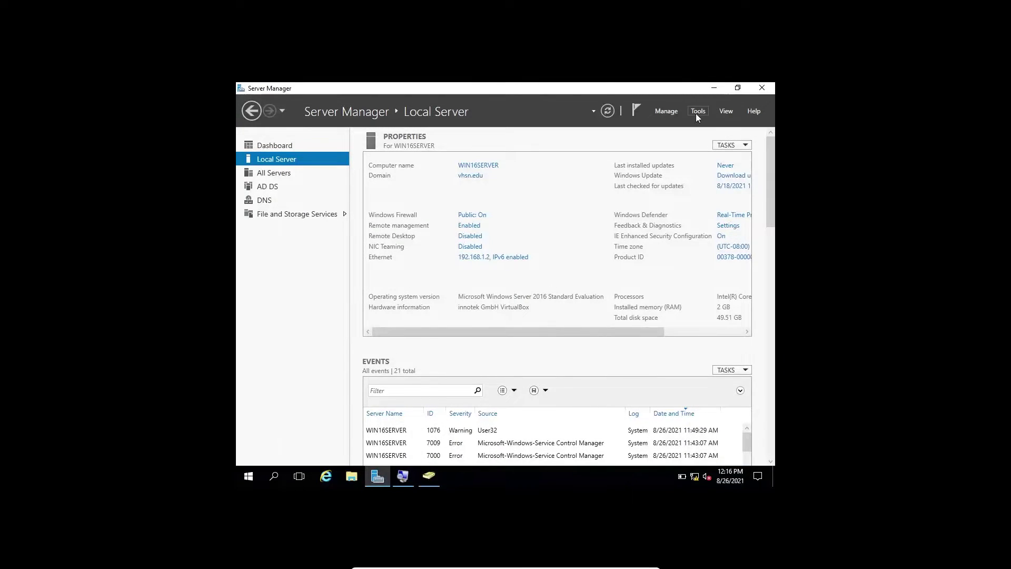
click(429, 476)
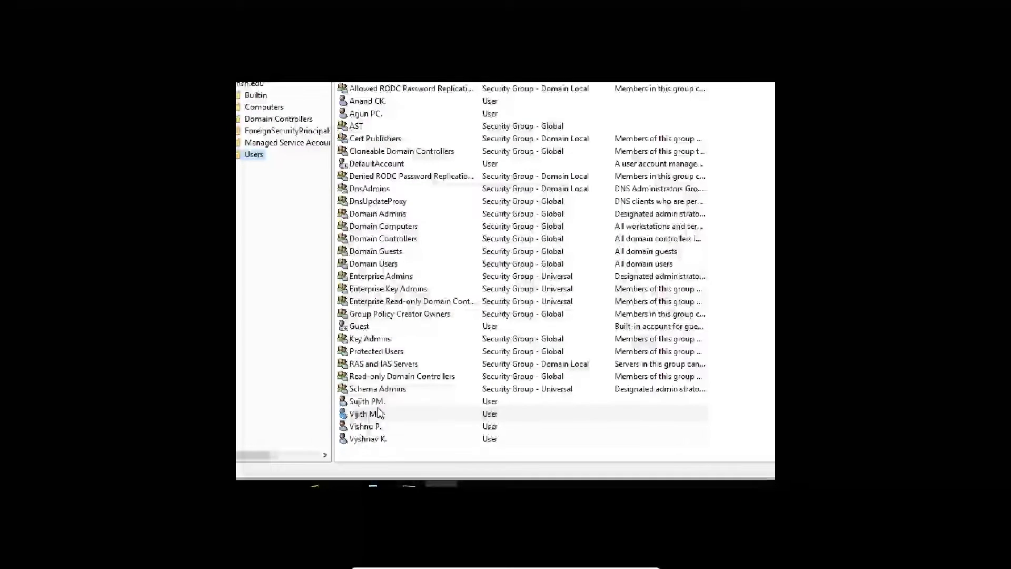
click(374, 402)
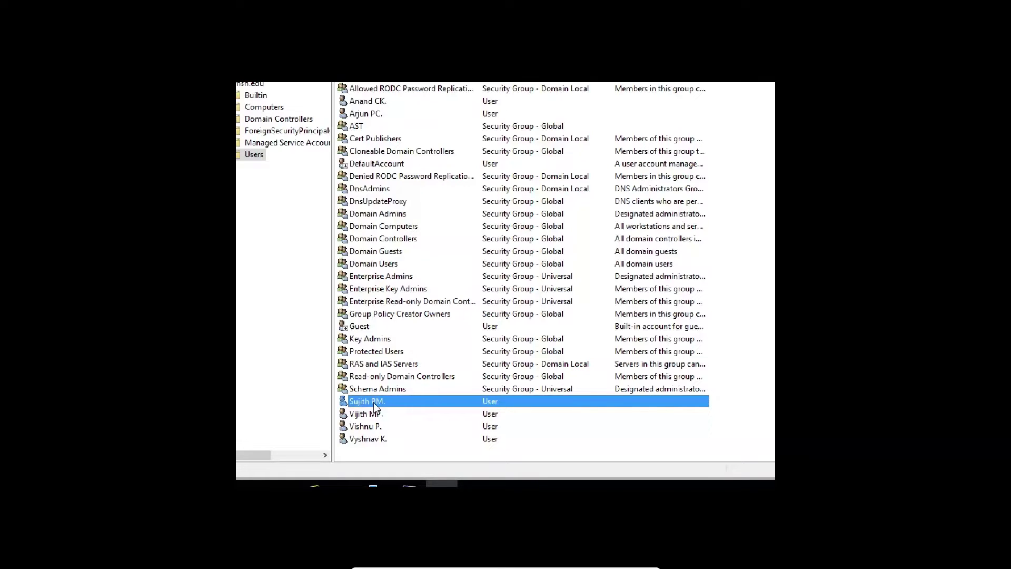
Open the user account's Properties and bring up its weekly Logon Hours grid from the Account tab
right_click(374, 403)
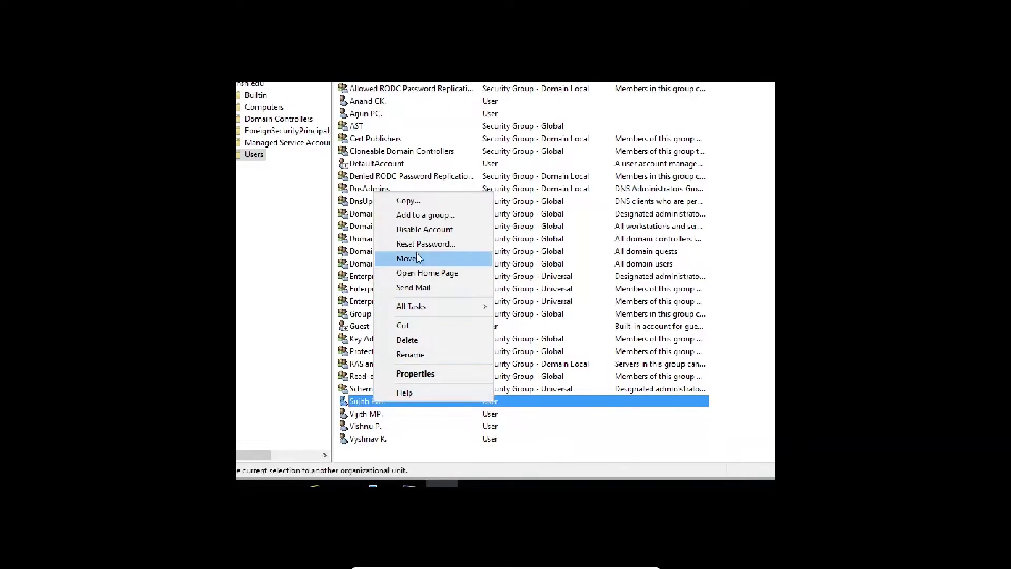
click(415, 374)
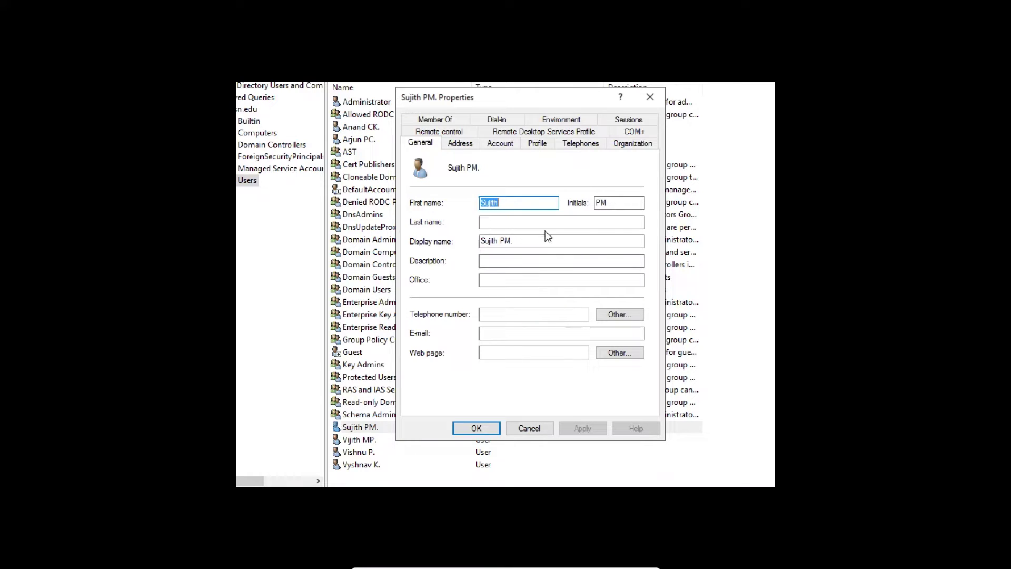
click(560, 260)
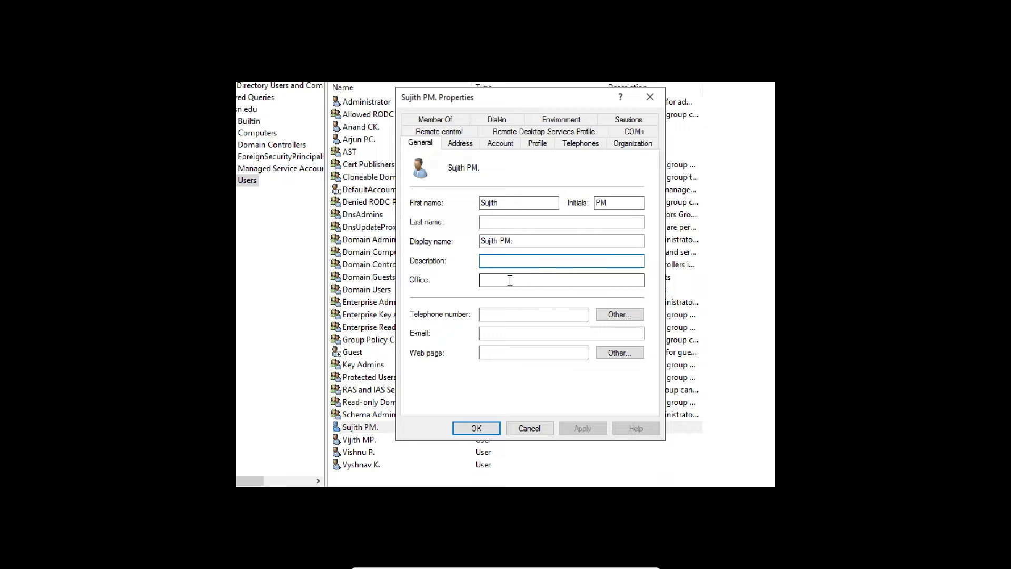
click(489, 279)
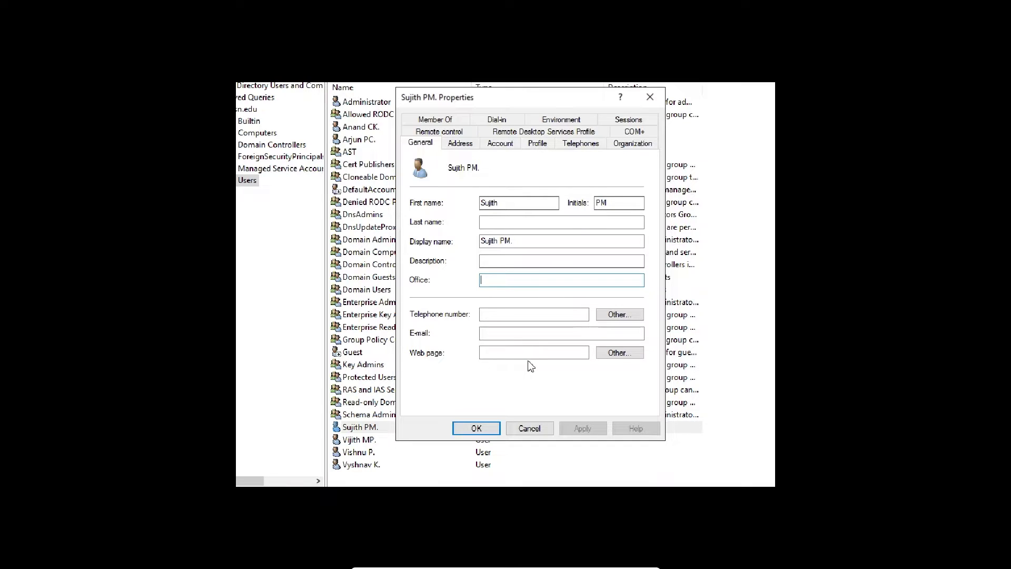
click(463, 147)
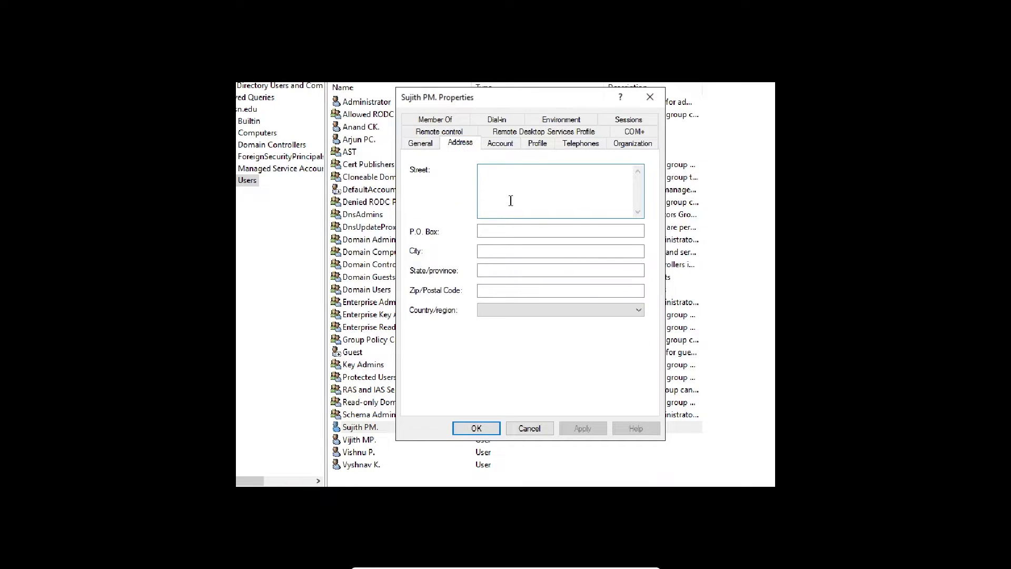
click(501, 144)
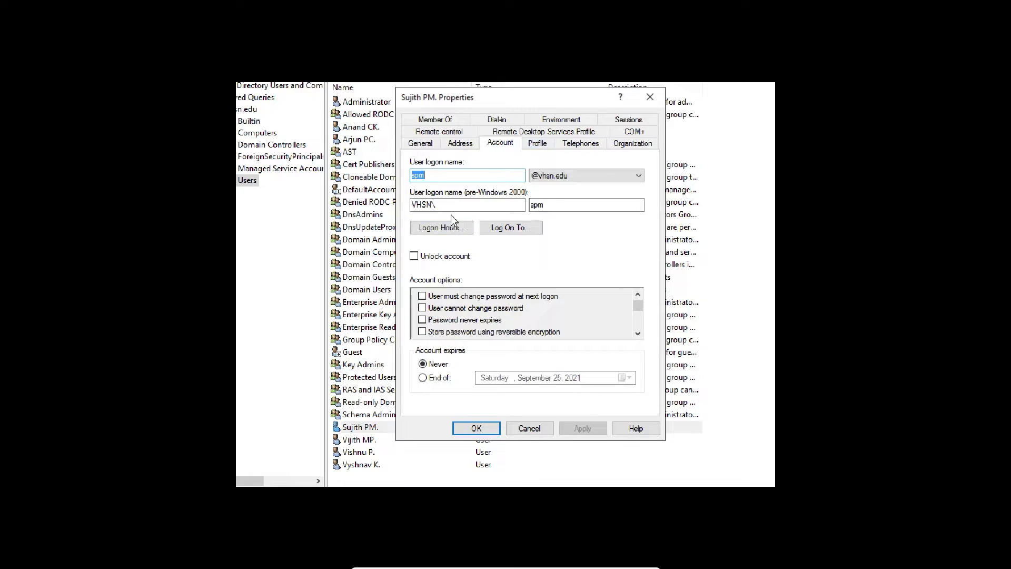
click(452, 229)
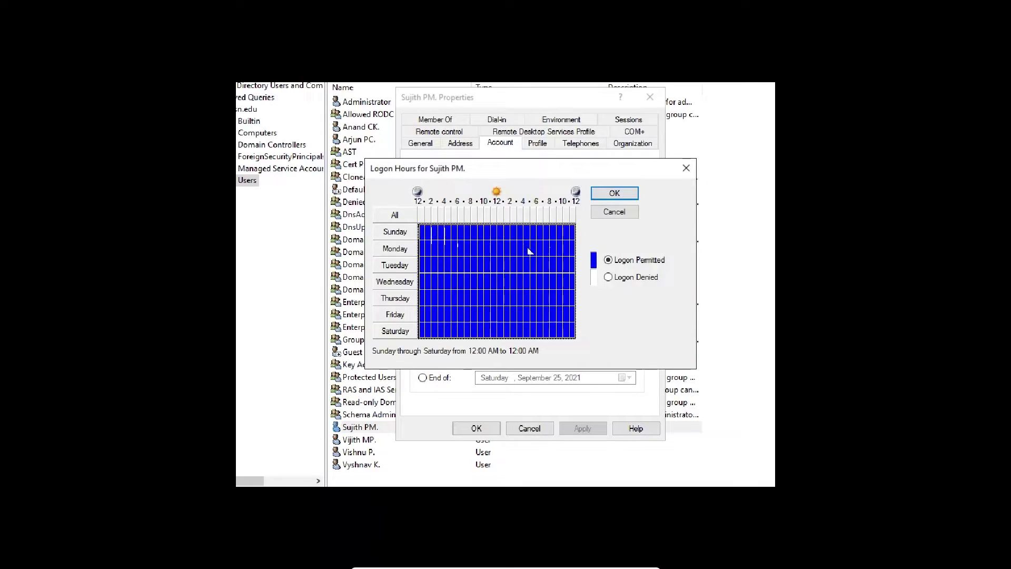
Set Logon Denied for all of Sunday, confirm, and close the user's Properties
drag(423, 232, 574, 233)
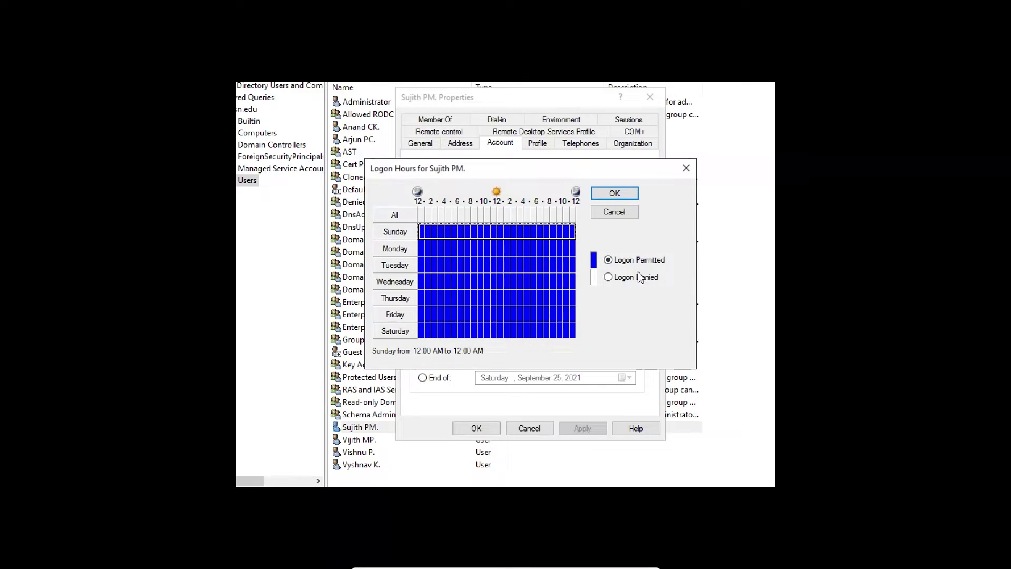
click(609, 277)
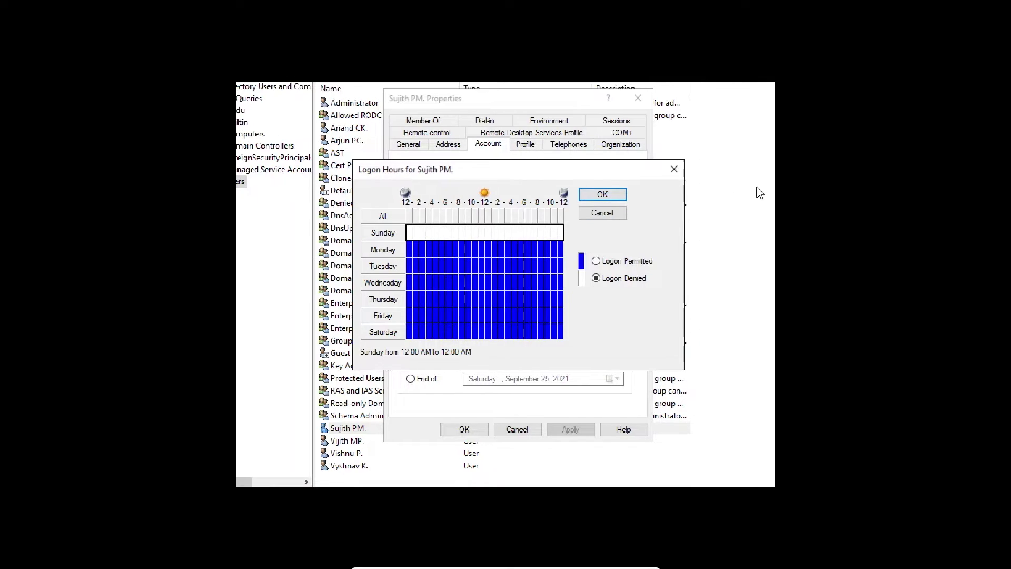
click(615, 193)
click(607, 129)
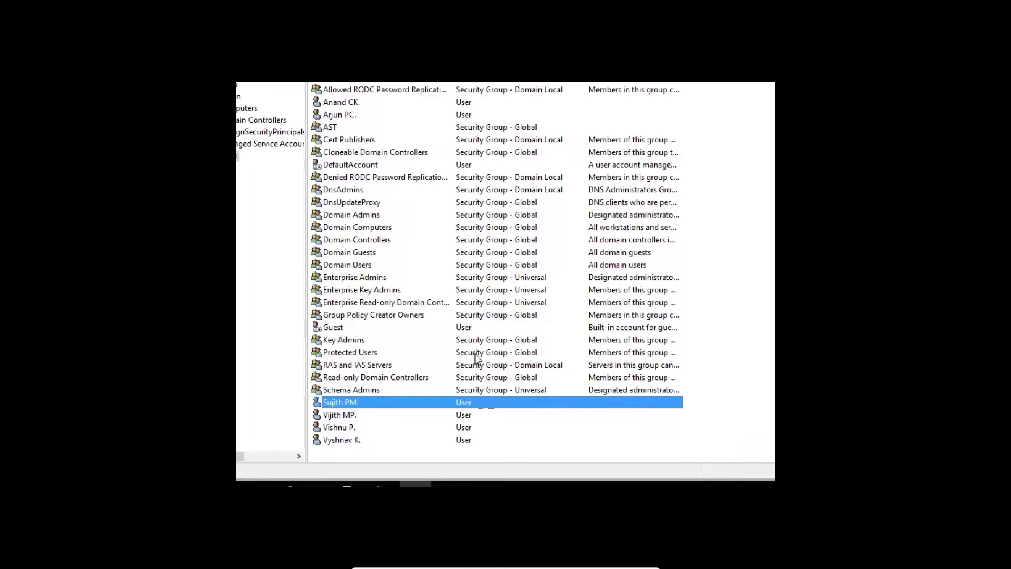
click(496, 342)
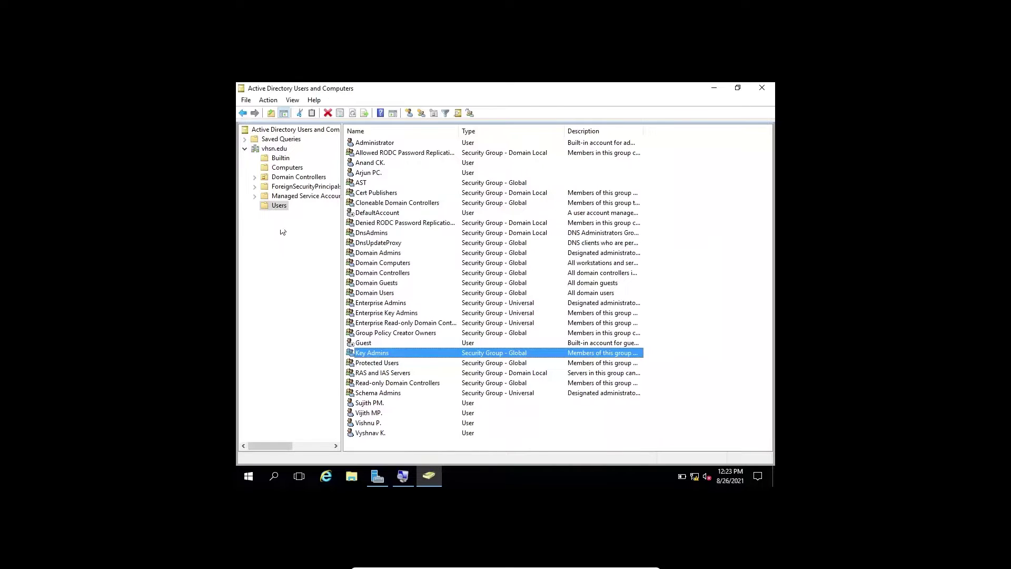
click(384, 143)
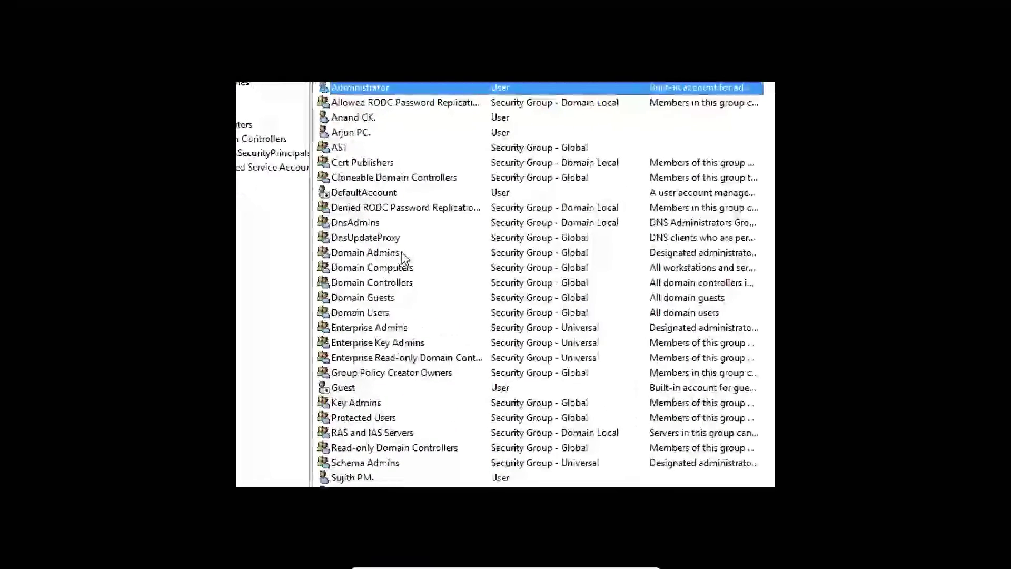
click(401, 253)
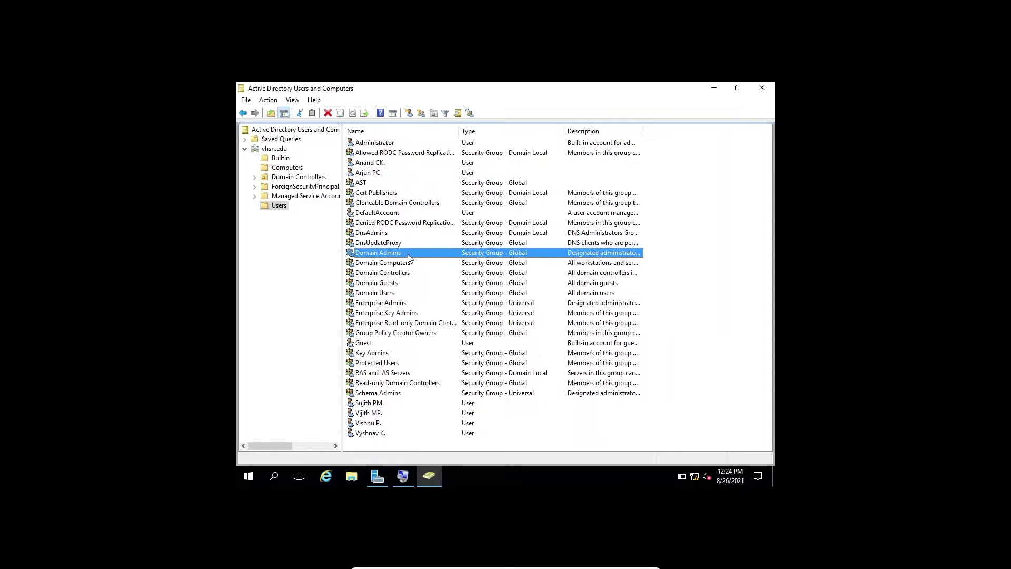
Show the Domain Admins members, currently only Administrator, and start adding a member
double_click(408, 255)
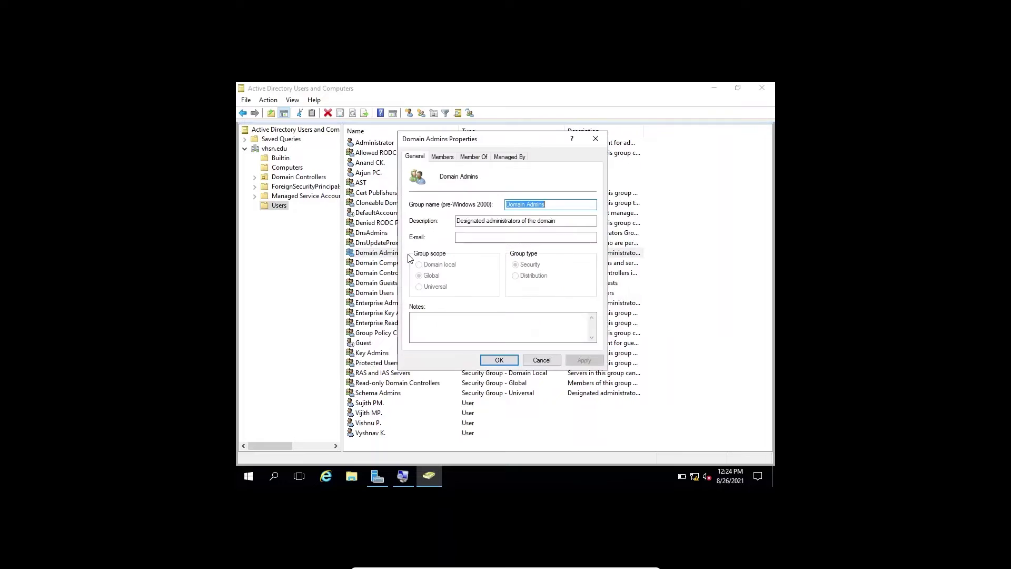
click(442, 157)
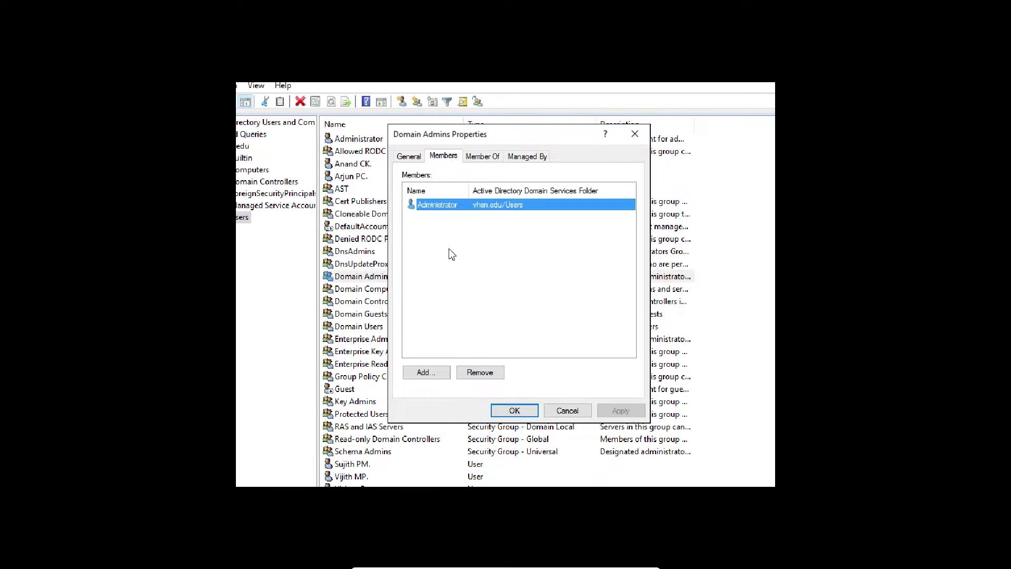
click(428, 374)
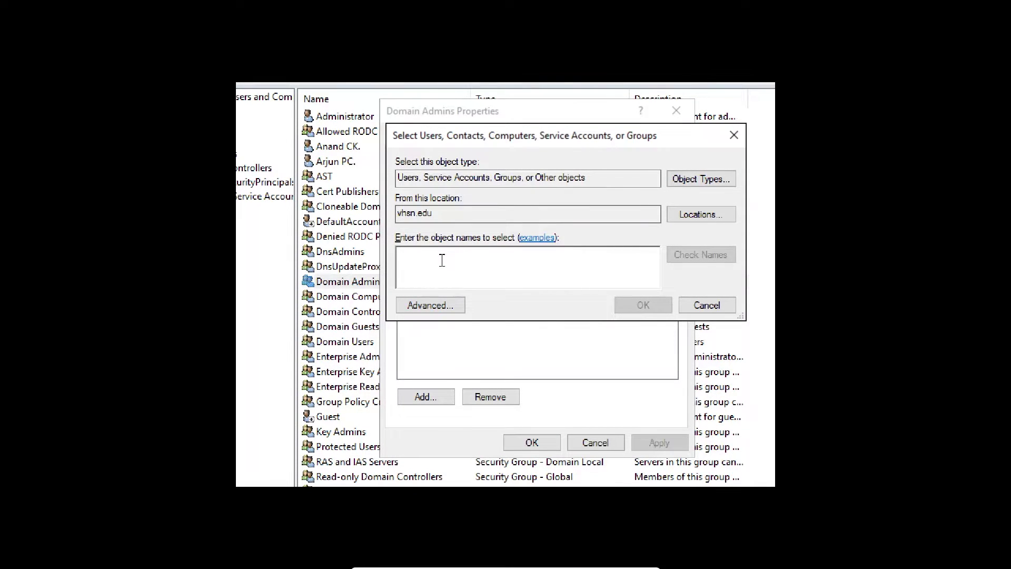
Add the user to Domain Admins by resolving a partial name, then apply and close
text(suji)
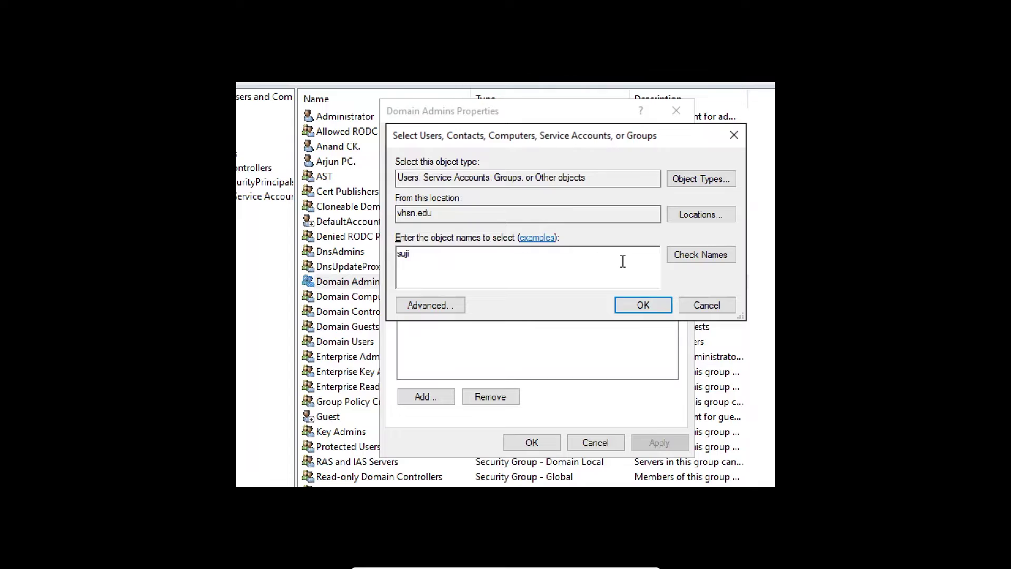
click(694, 255)
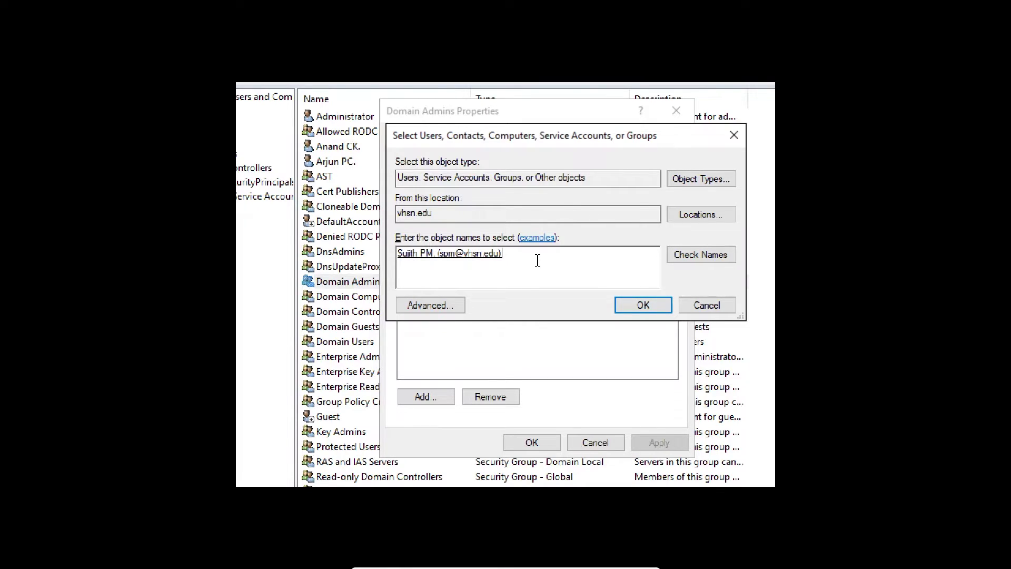
click(644, 308)
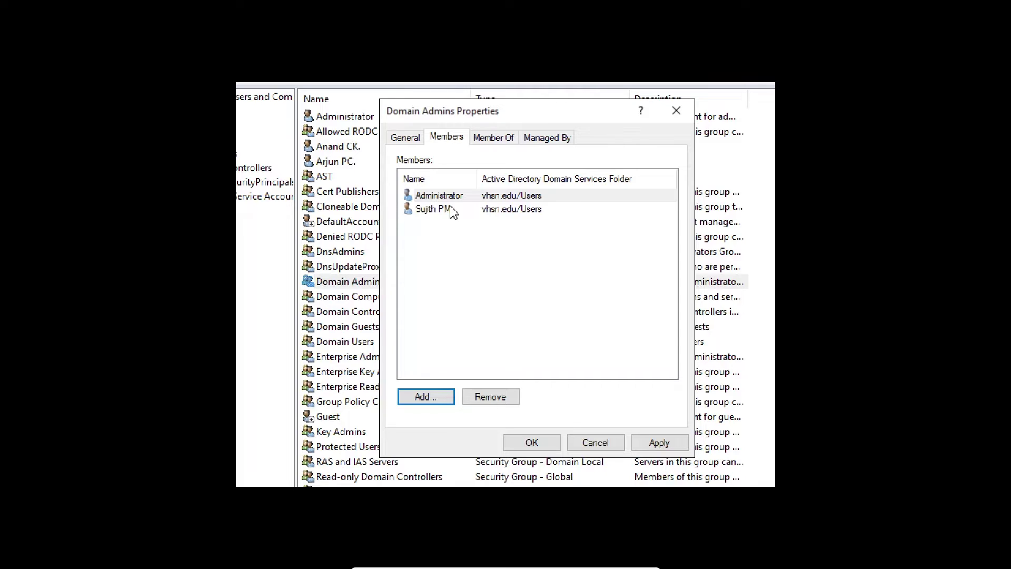
click(655, 441)
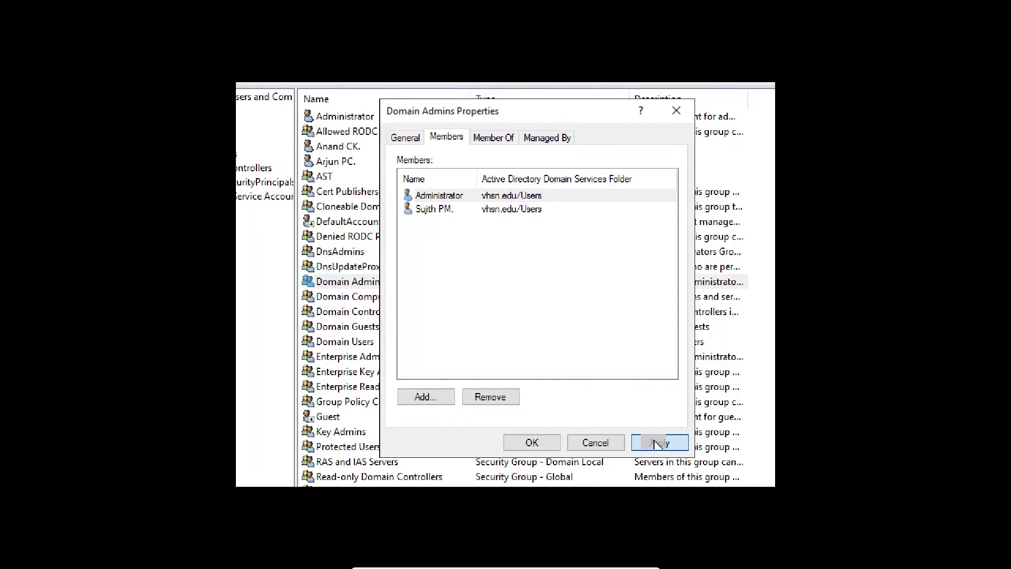
click(531, 443)
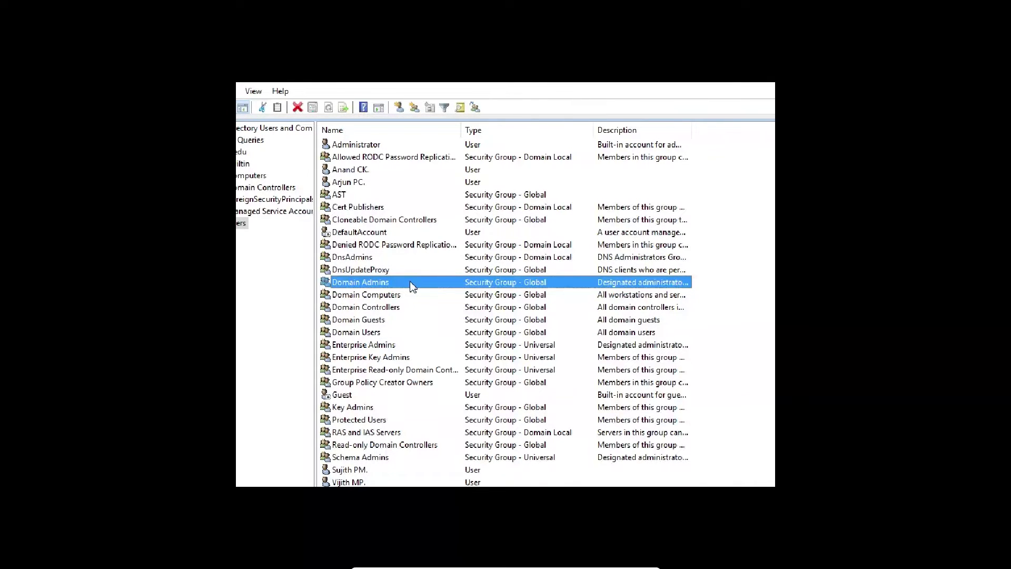
Remove the added user from Domain Admins' members and apply, leaving only Administrator
double_click(419, 282)
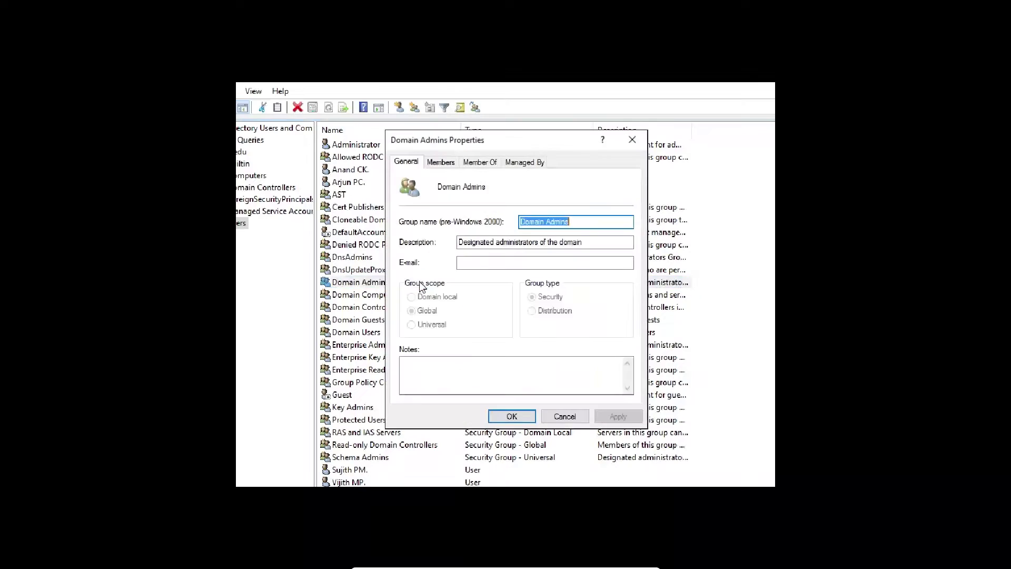
click(441, 162)
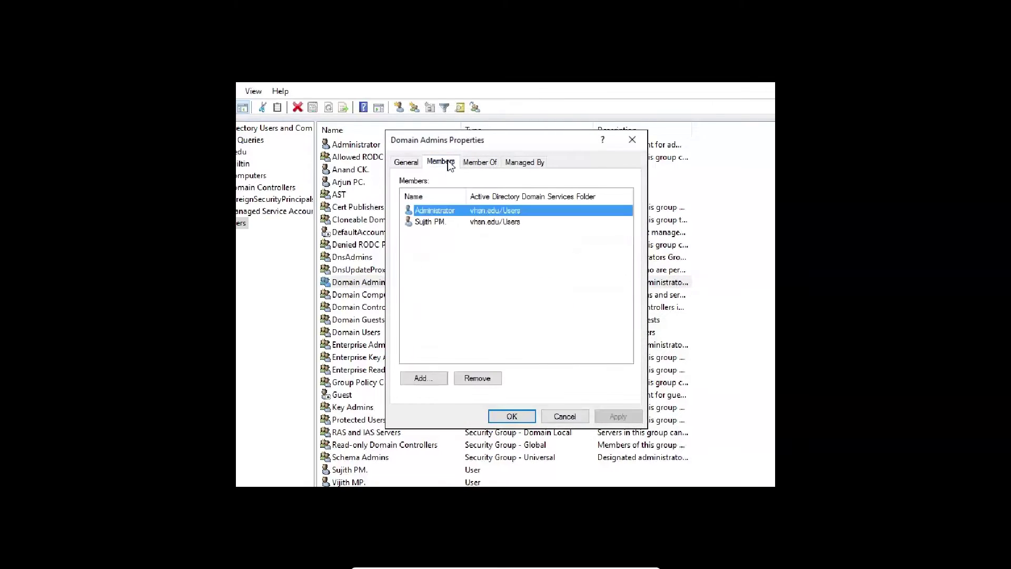
click(453, 222)
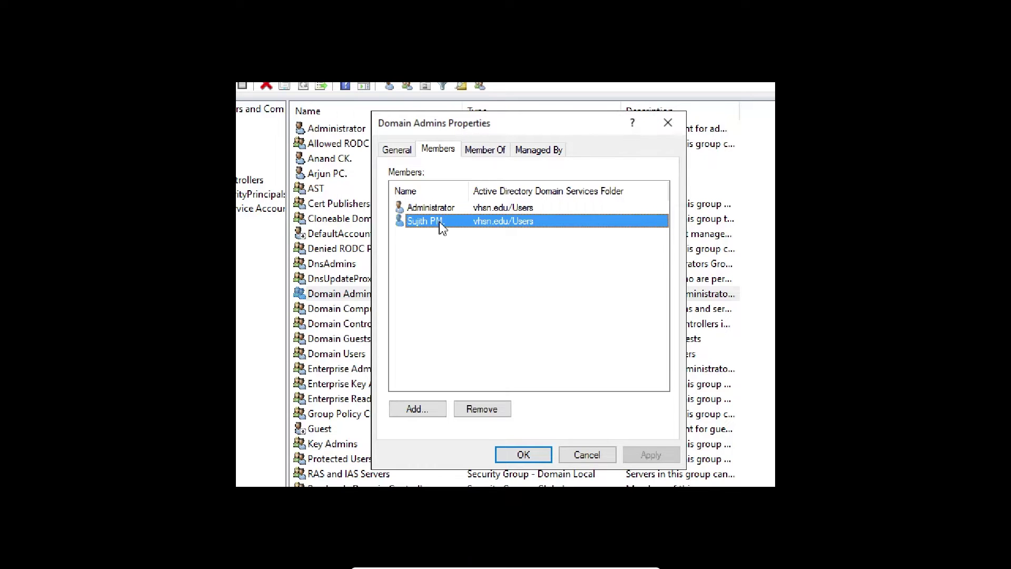
click(484, 410)
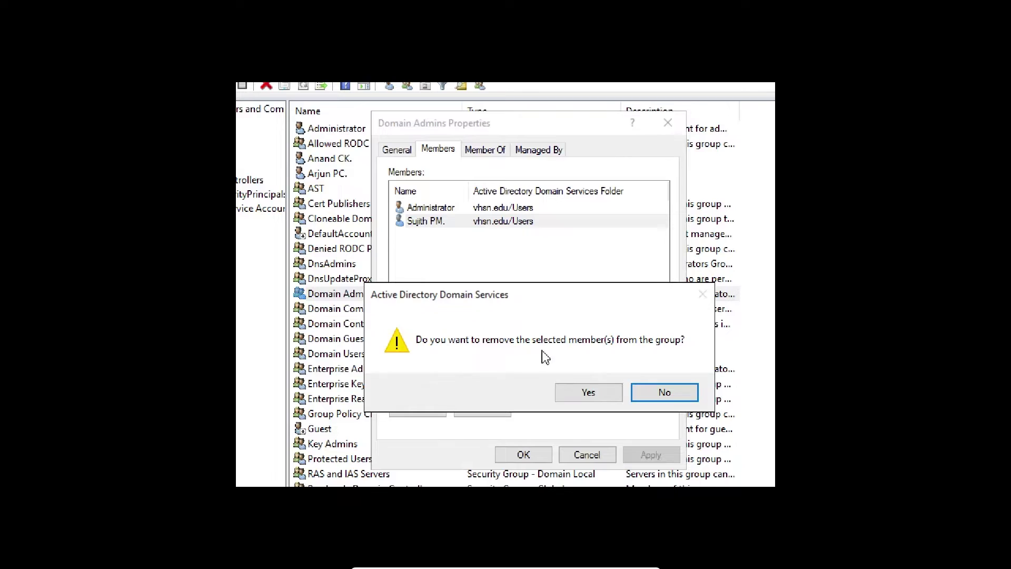
click(606, 393)
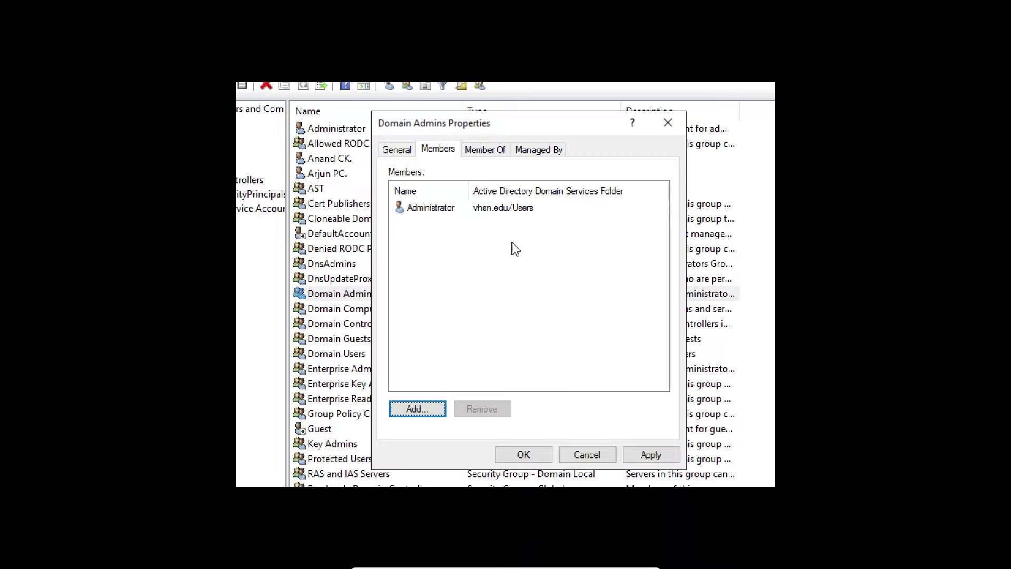
click(649, 456)
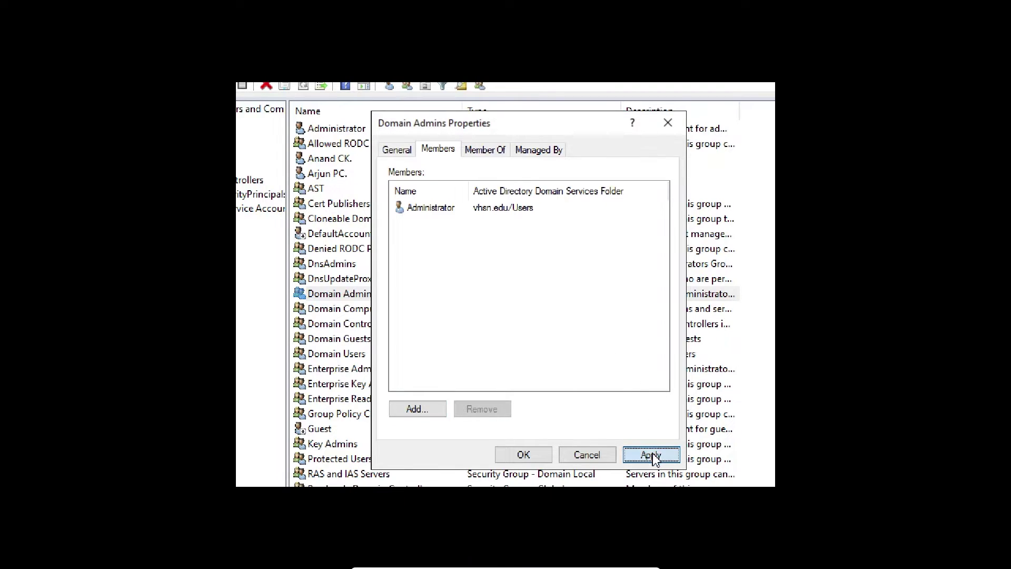
Close Domain Admins Properties and show the New object types for the Users container
click(524, 455)
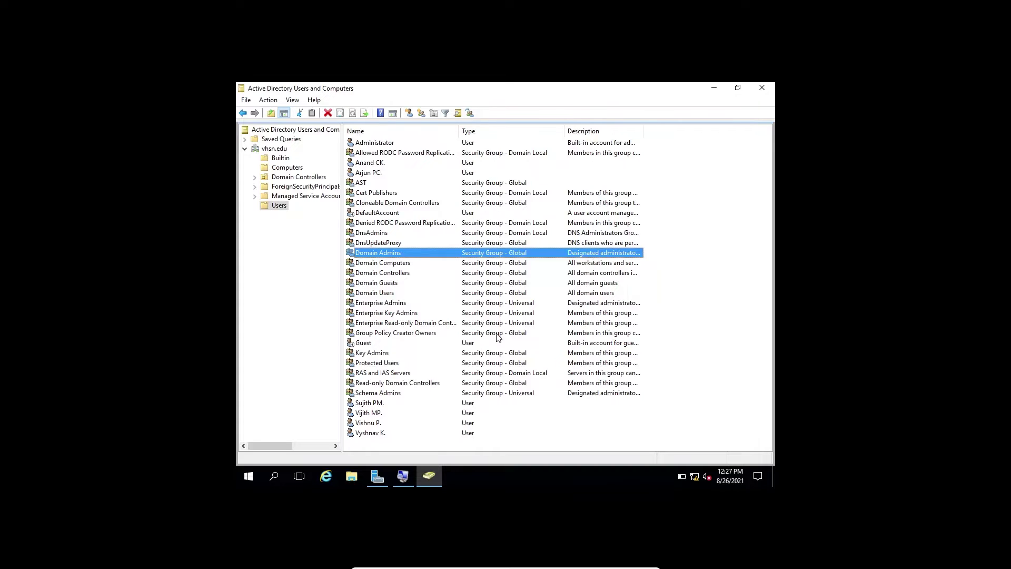
click(269, 208)
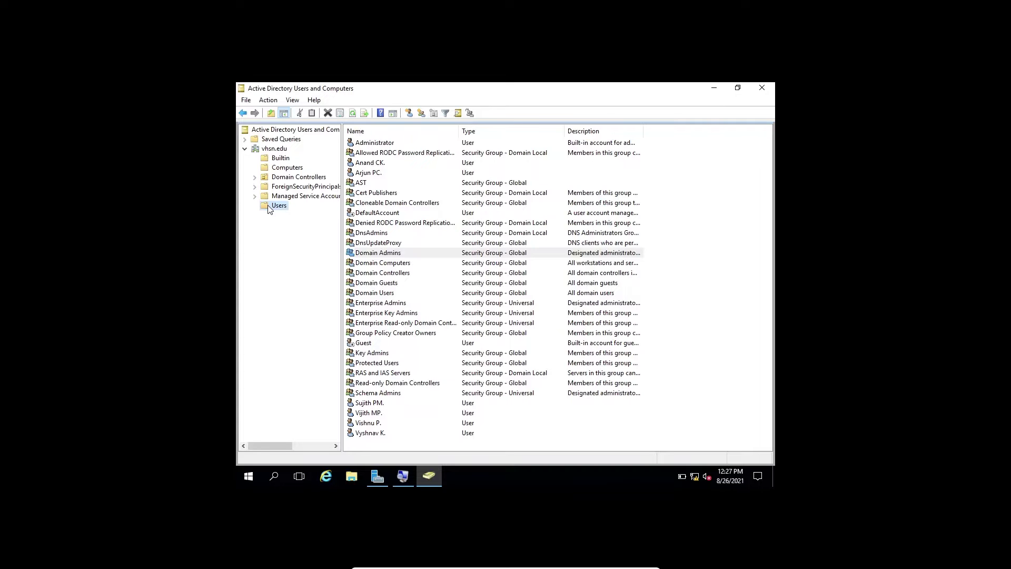
right_click(270, 207)
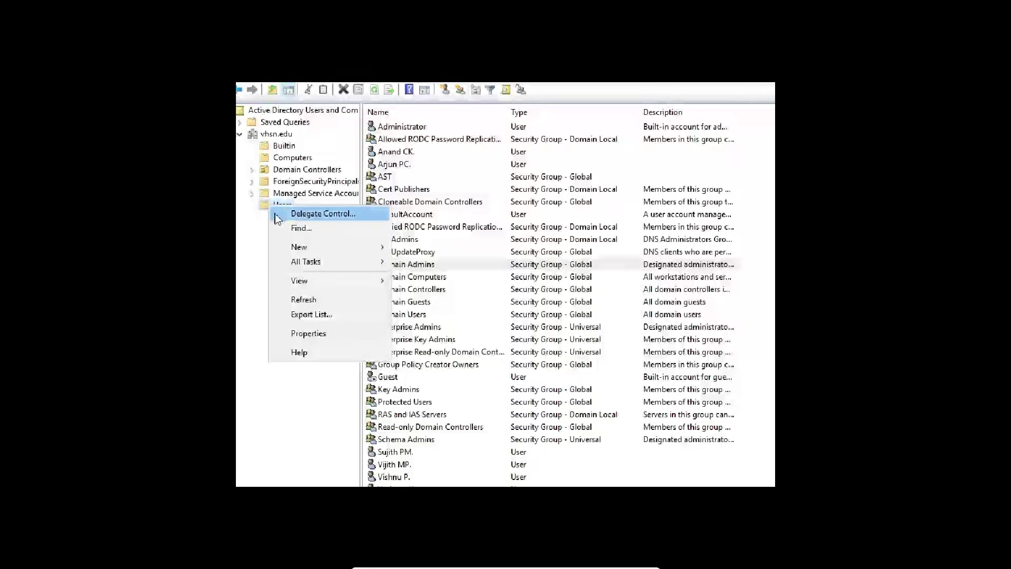
mouse_move(315, 242)
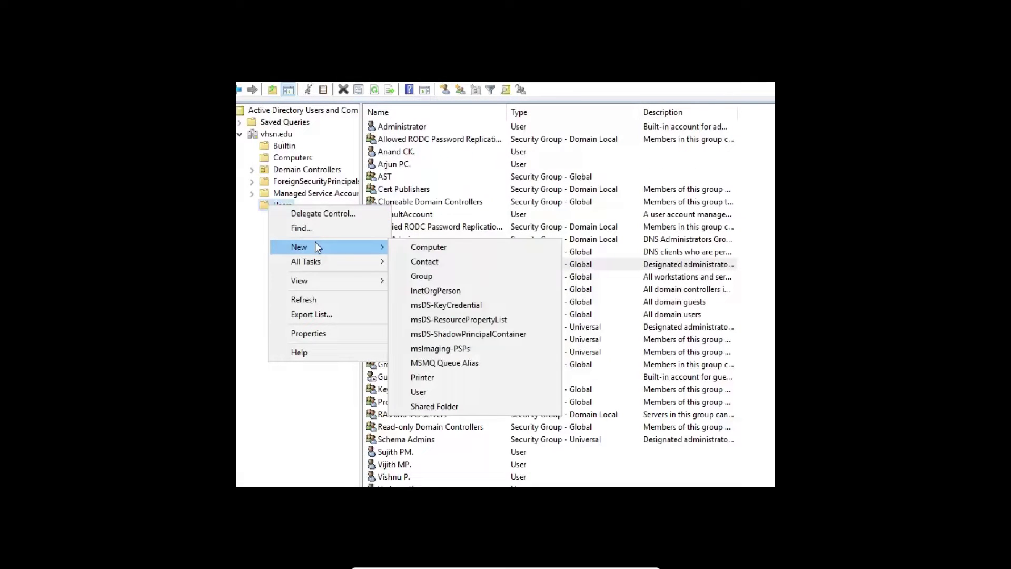
Create a Global Security group named 'Teachers' in the Users container
click(440, 277)
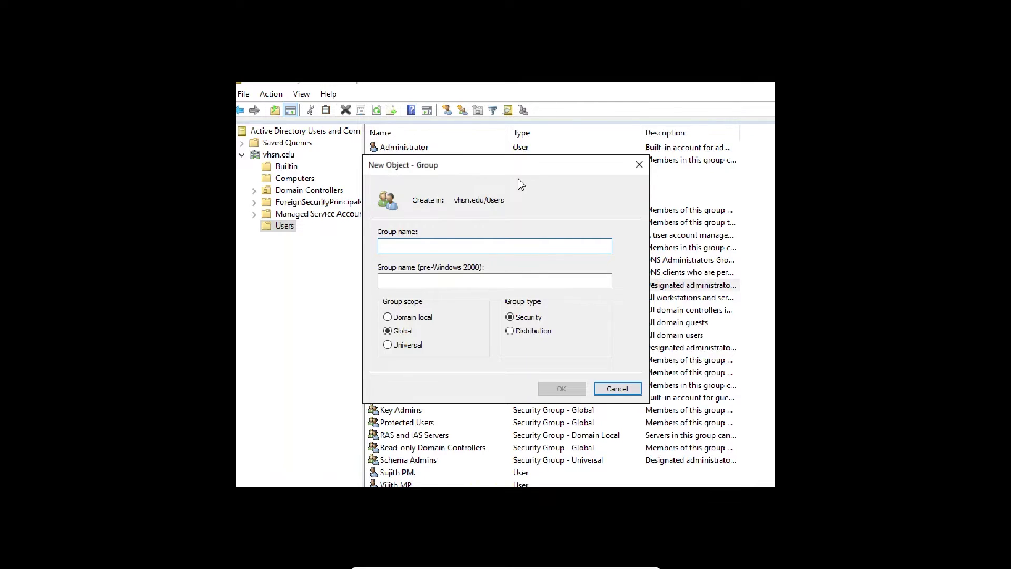
text(T)
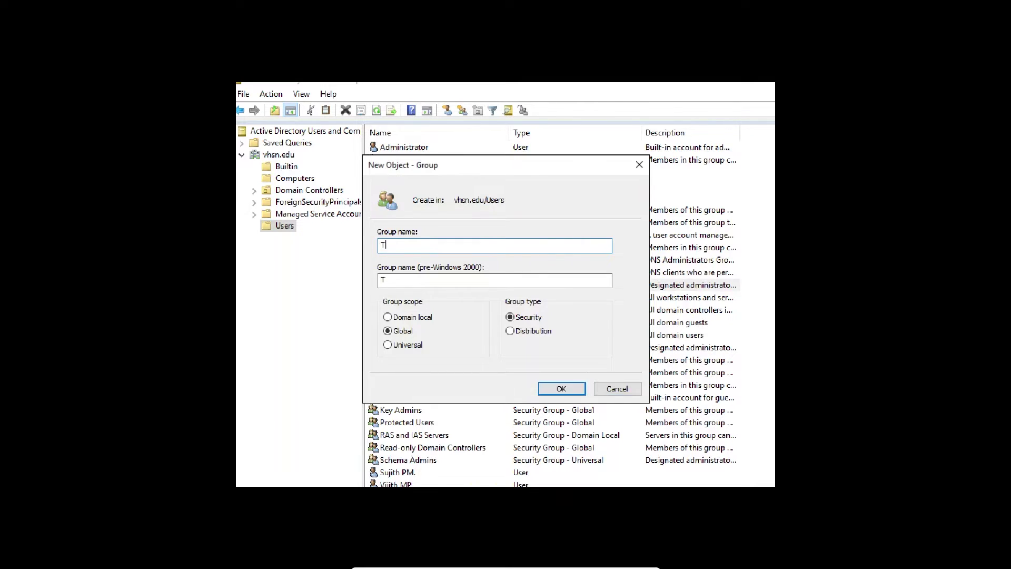
text(eachers)
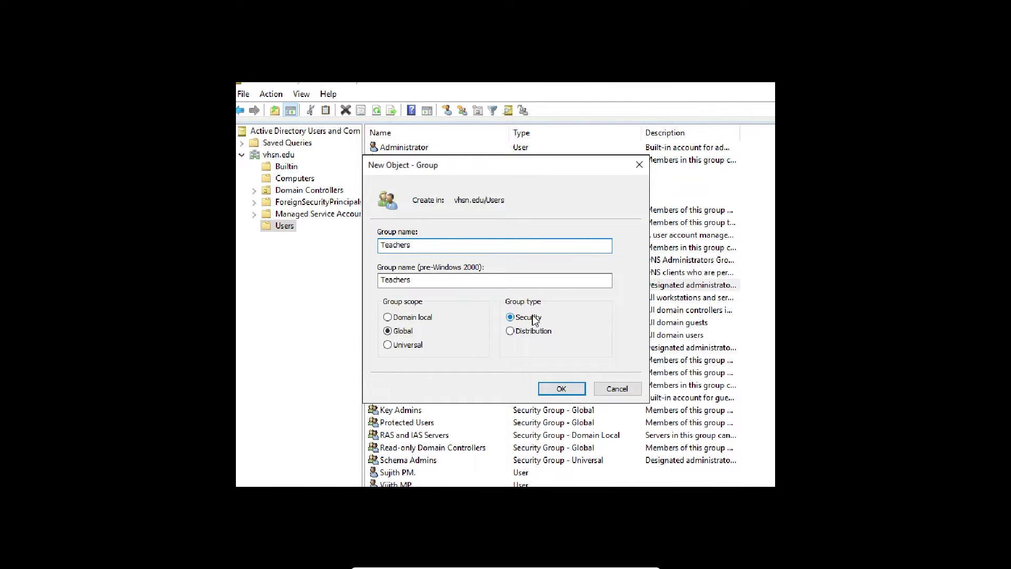
click(562, 390)
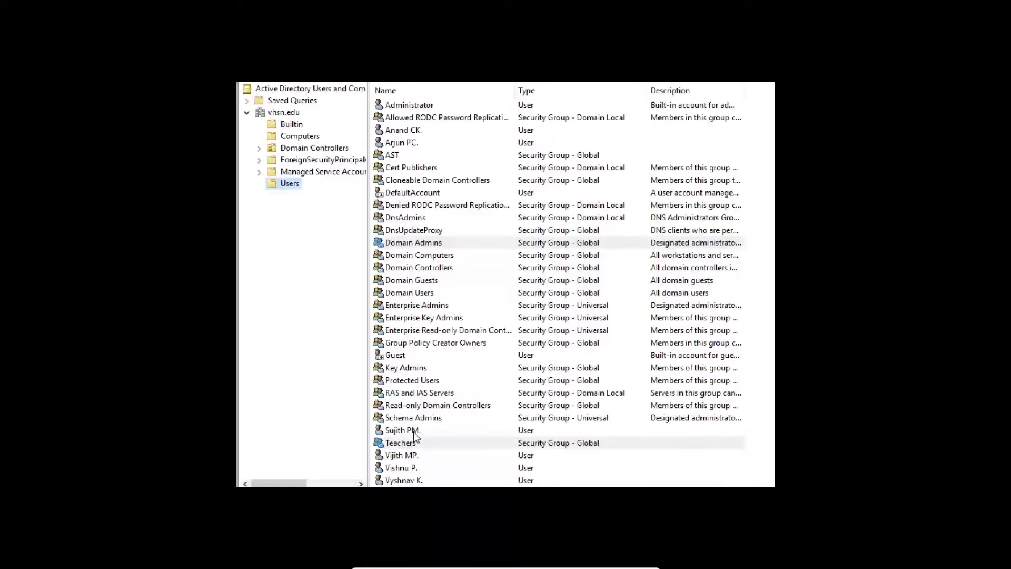
right_click(412, 445)
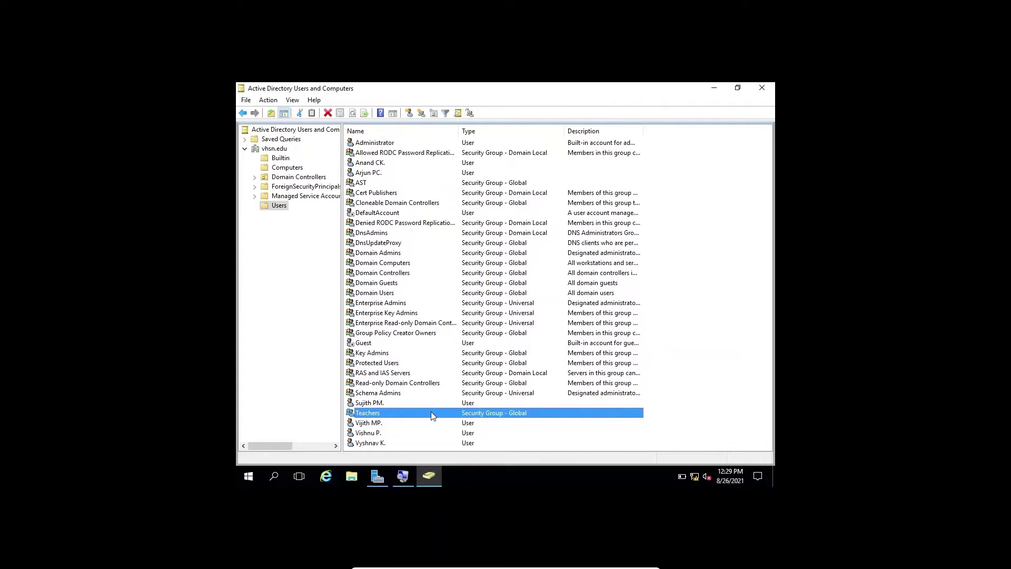
Show the Teachers group's empty member list and begin adding users
double_click(431, 412)
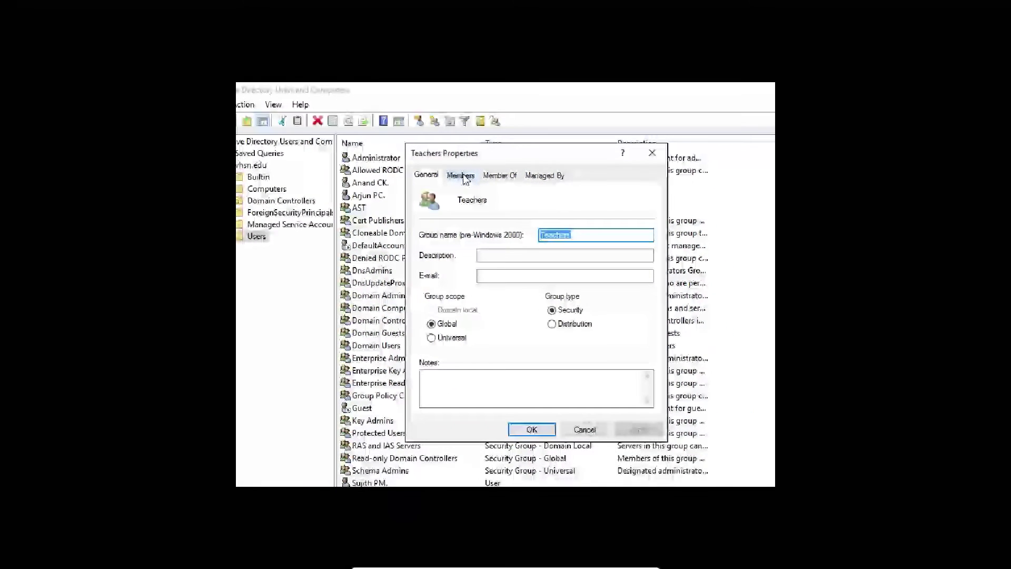
click(464, 178)
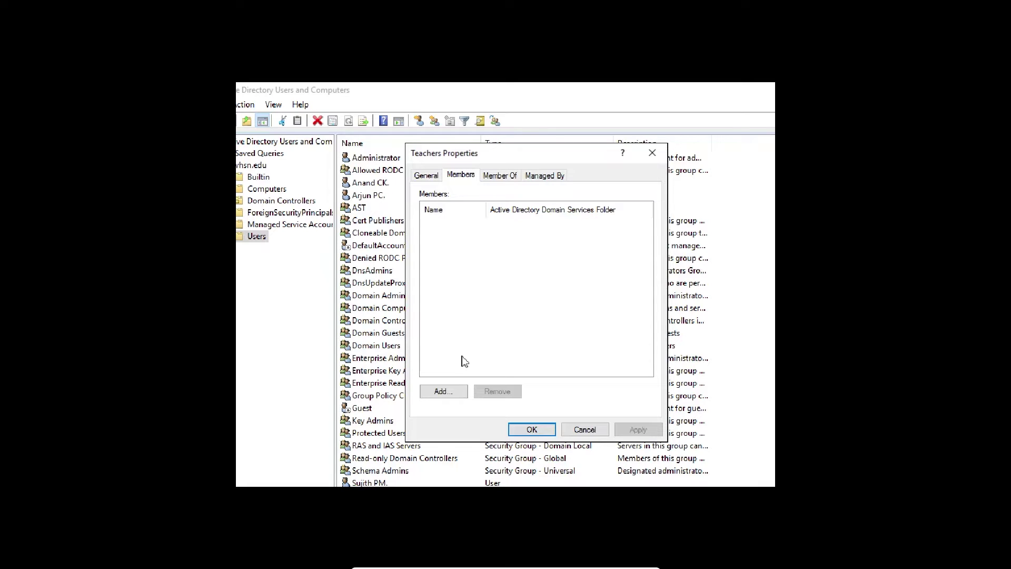
click(441, 390)
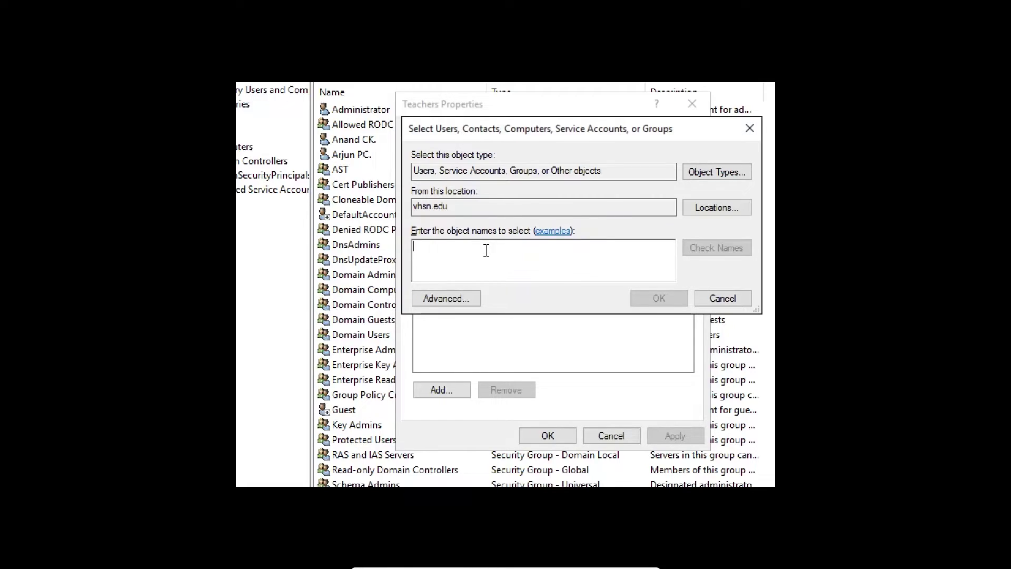
Add two users to Teachers by resolving their partial names, then apply and close
text(suj)
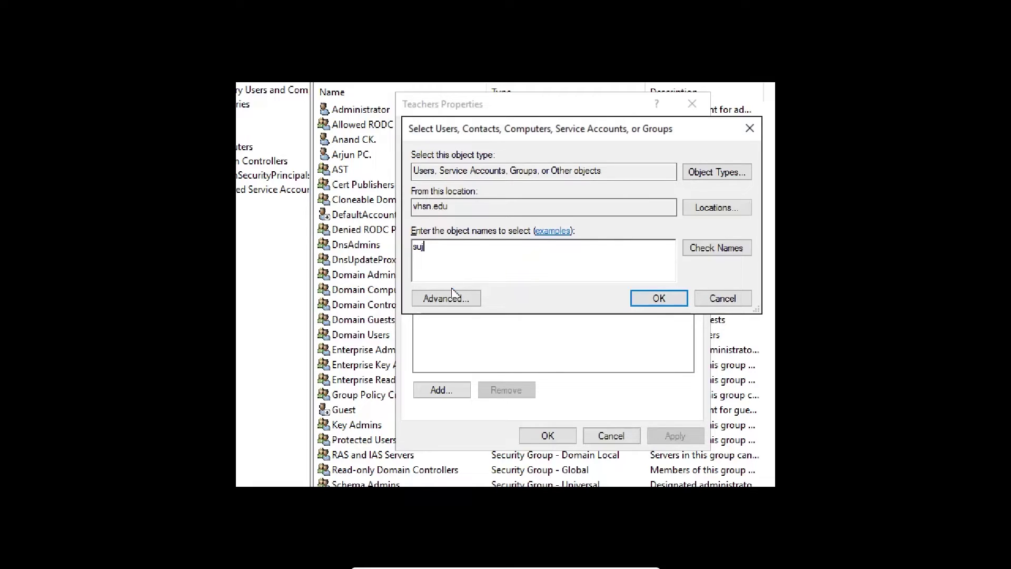
click(716, 247)
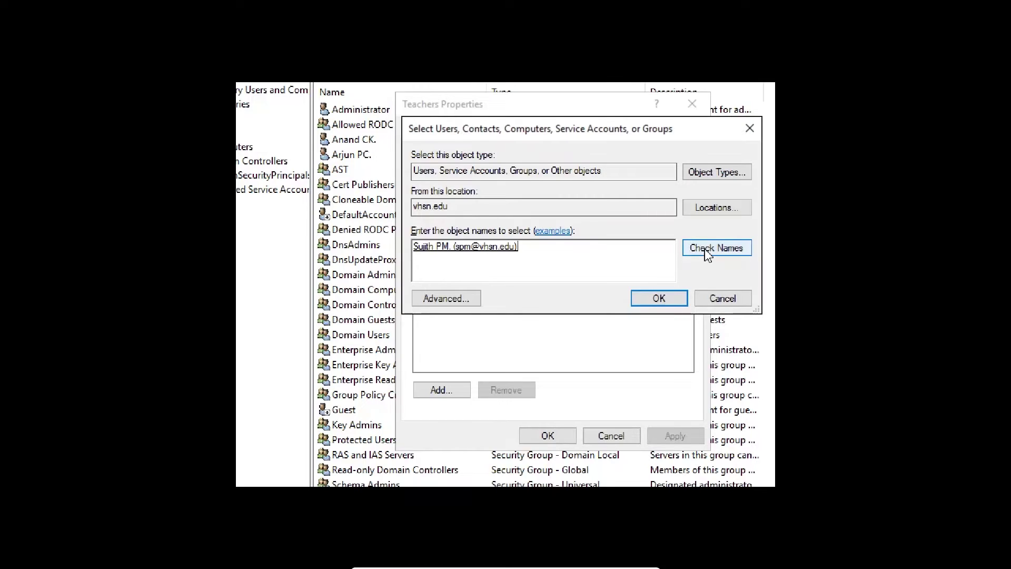
text(vij)
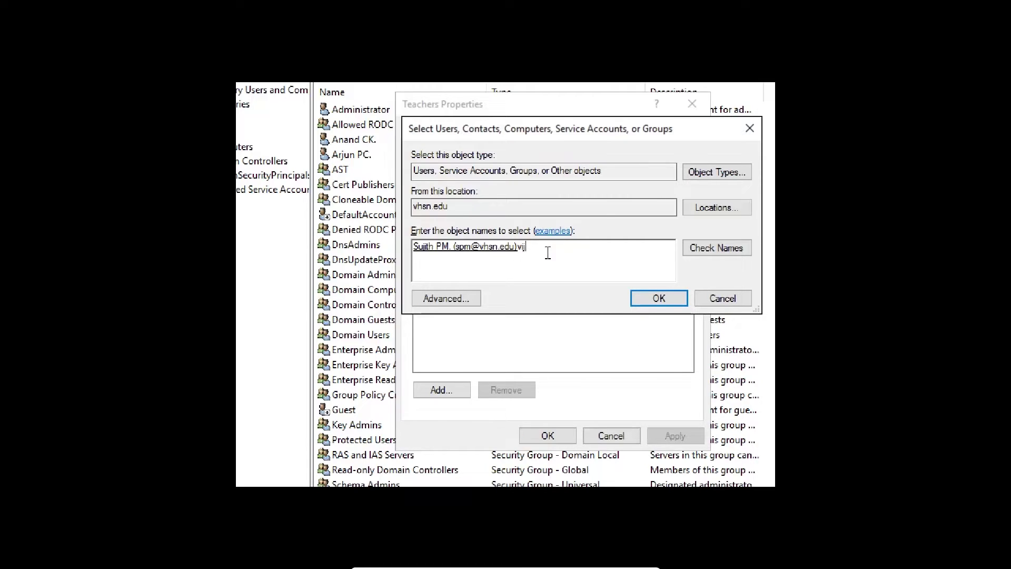
click(712, 248)
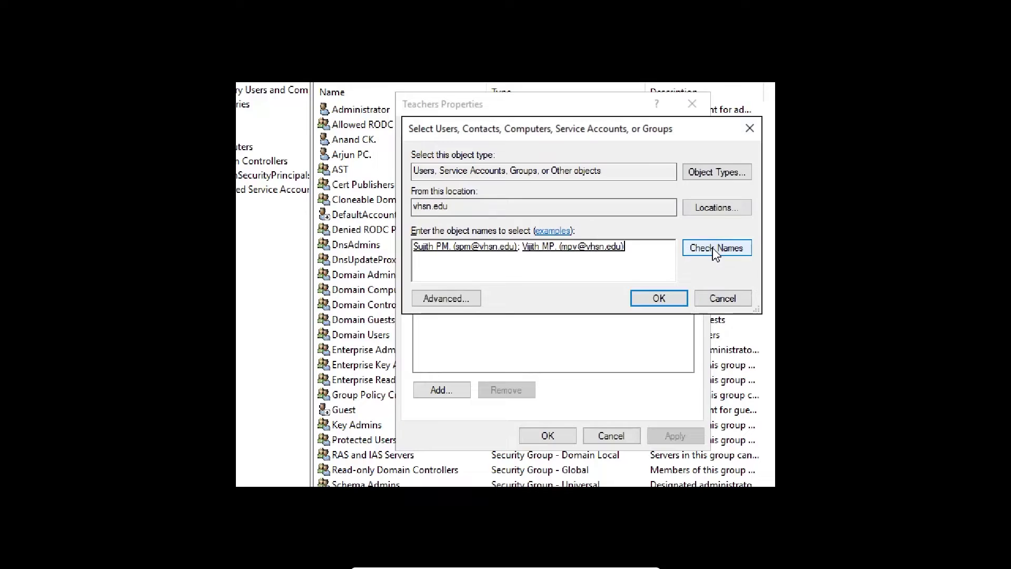
drag(633, 245, 547, 247)
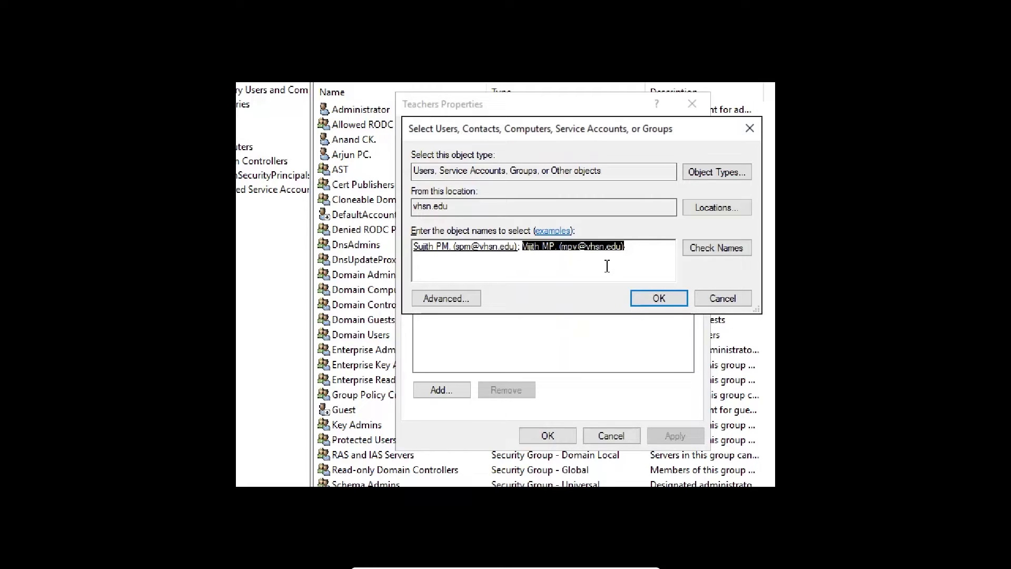
click(659, 298)
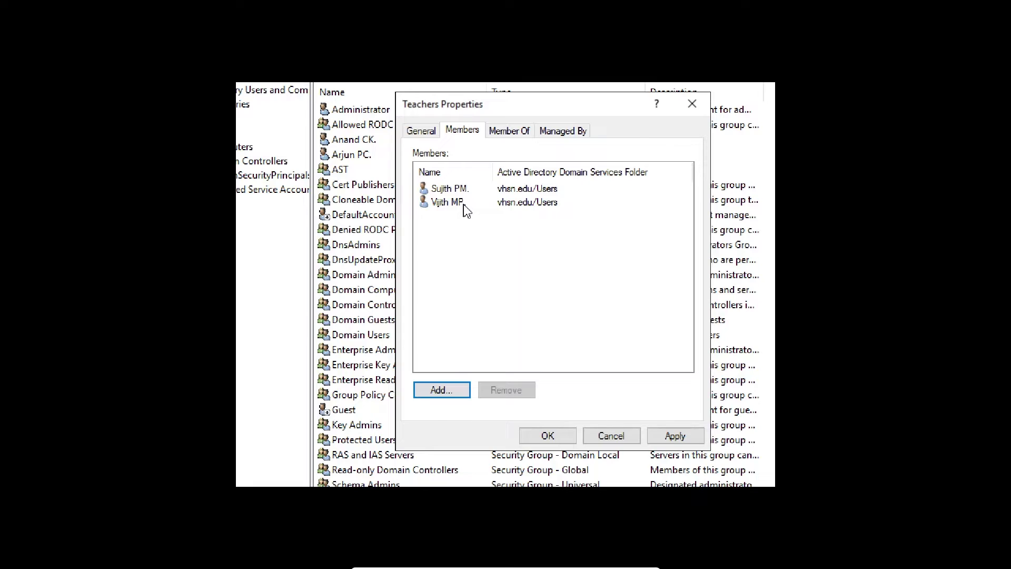
click(675, 436)
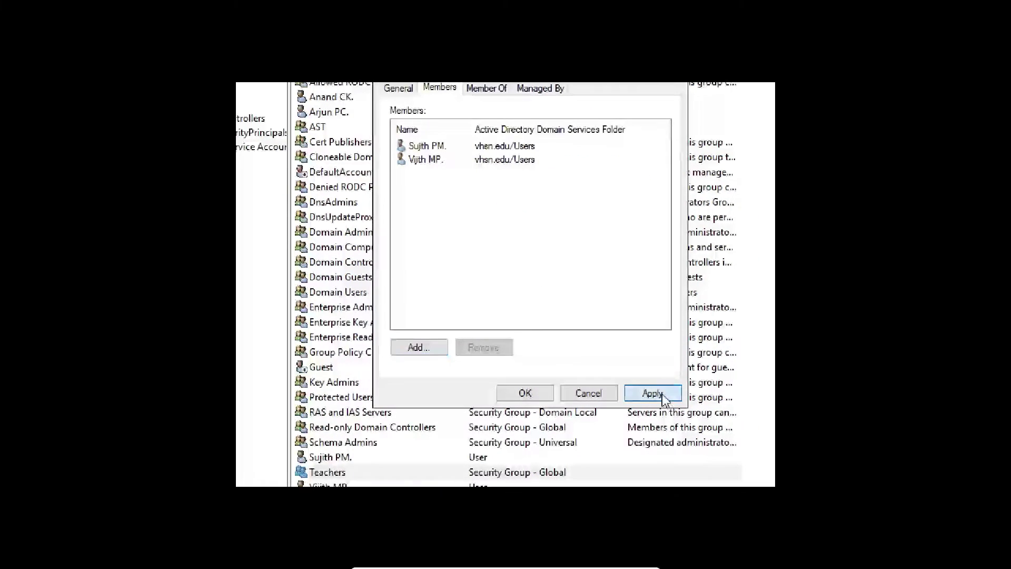
click(508, 393)
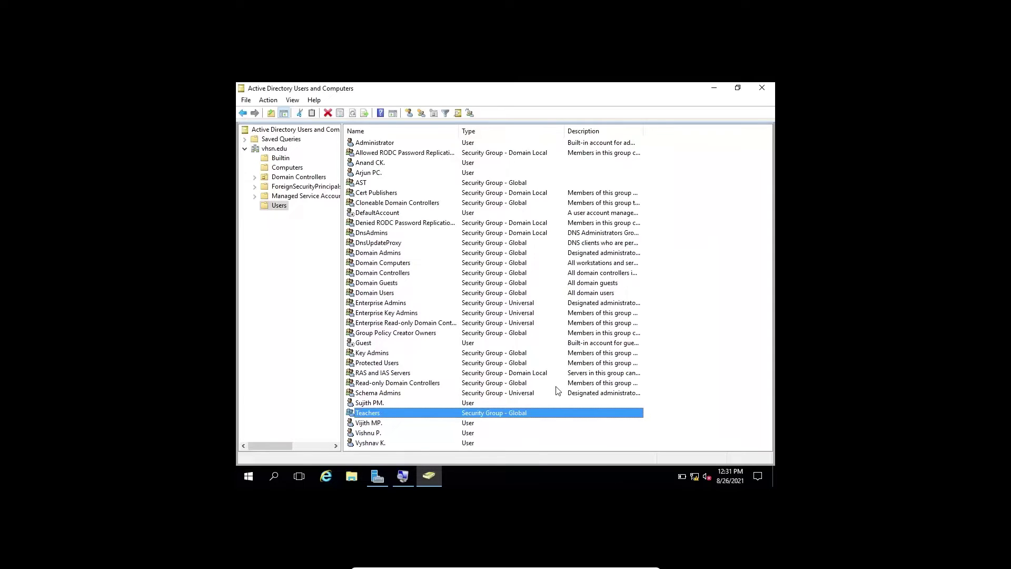
Start a new user in Users, entering first name, initials and user logon name
click(279, 206)
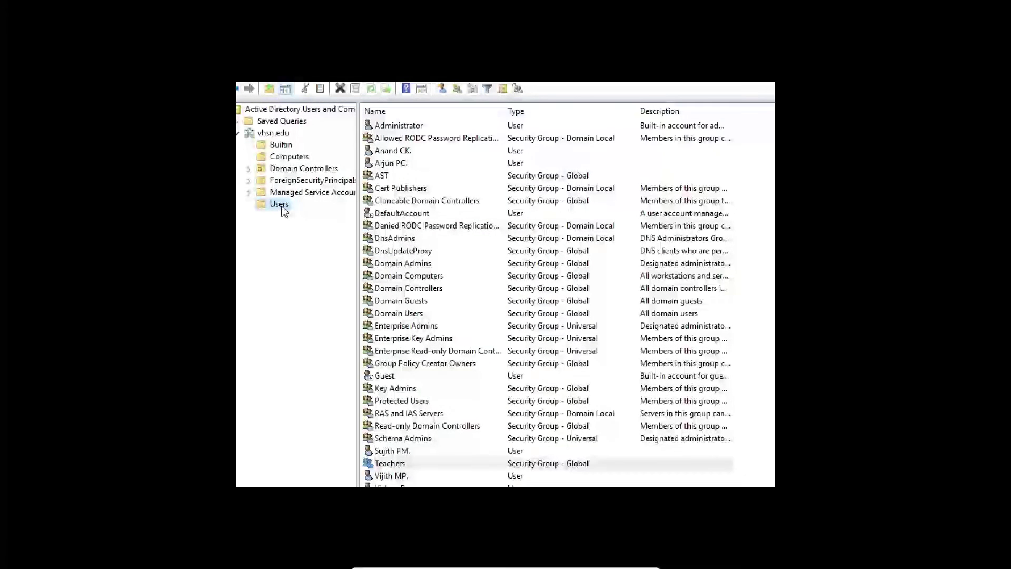
right_click(283, 208)
mouse_move(391, 249)
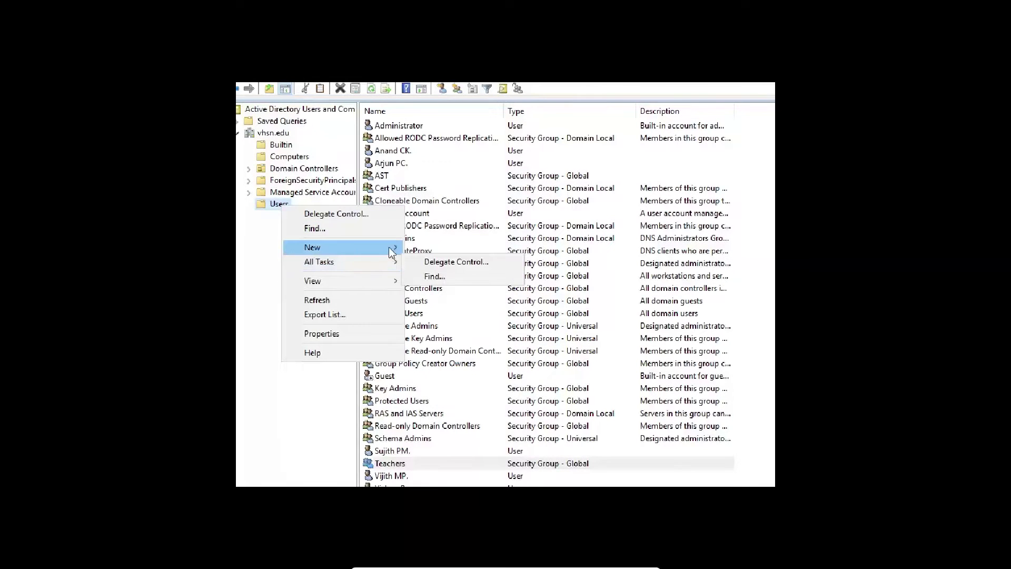
click(450, 396)
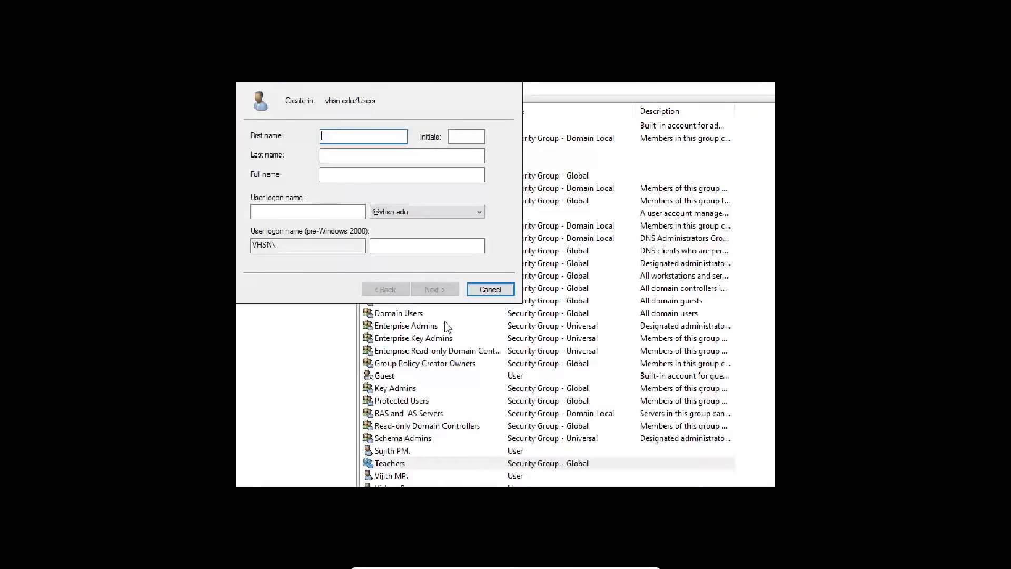
text(Deepak)
key(Tab)
text(KV)
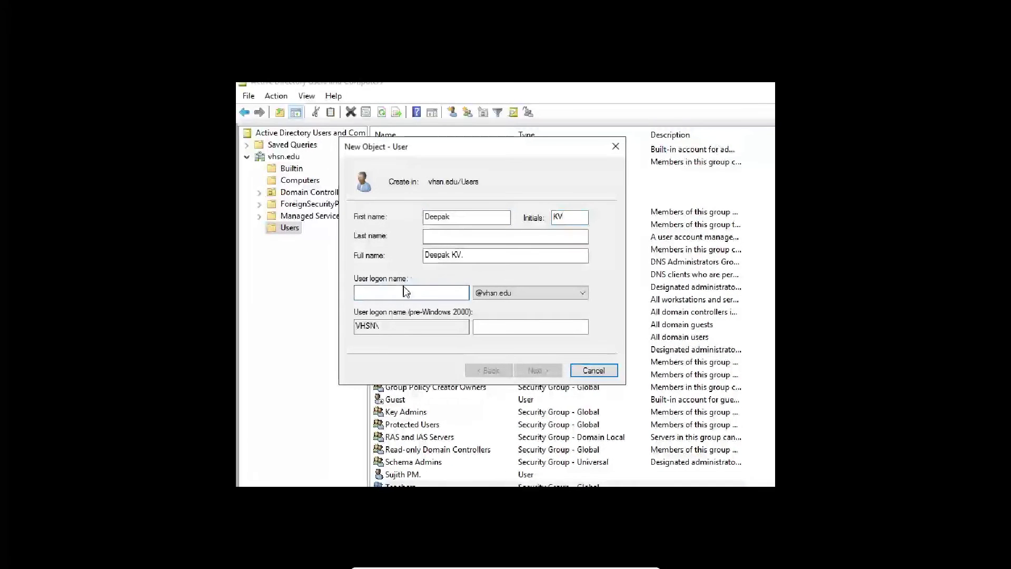
click(406, 291)
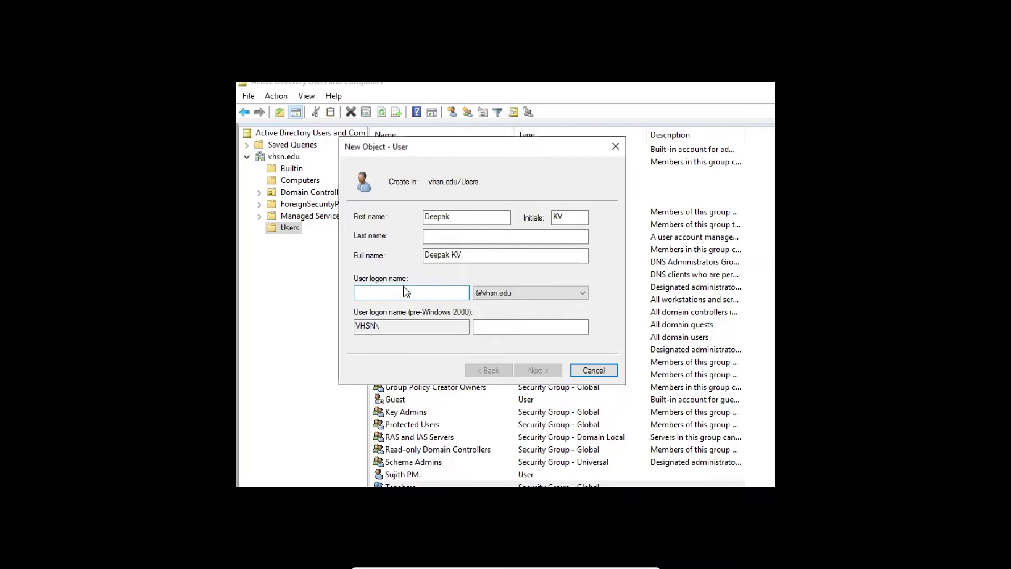
text(deepak)
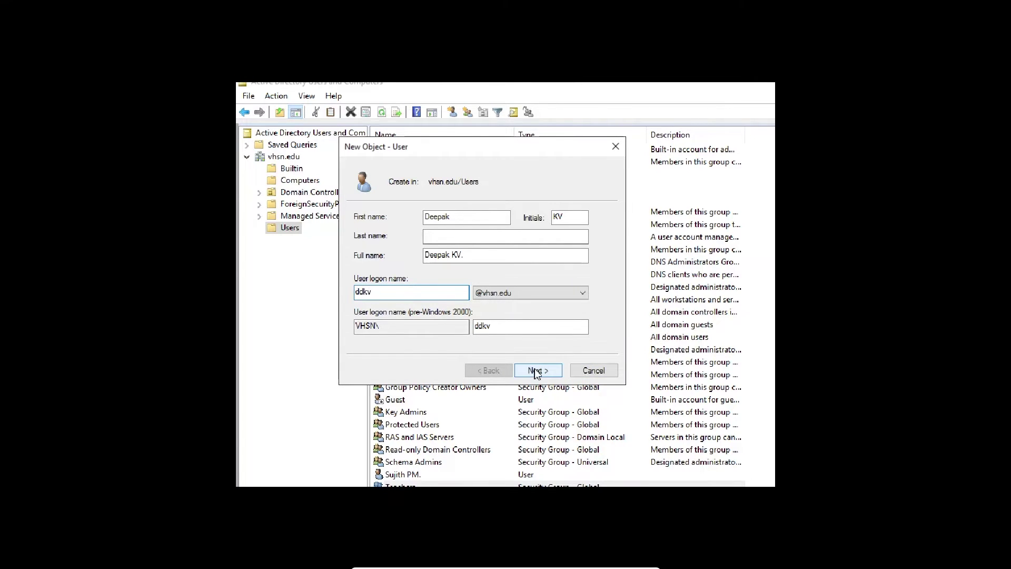
Set the user's password, clear 'must change password at next logon', and finish creating the account
click(529, 367)
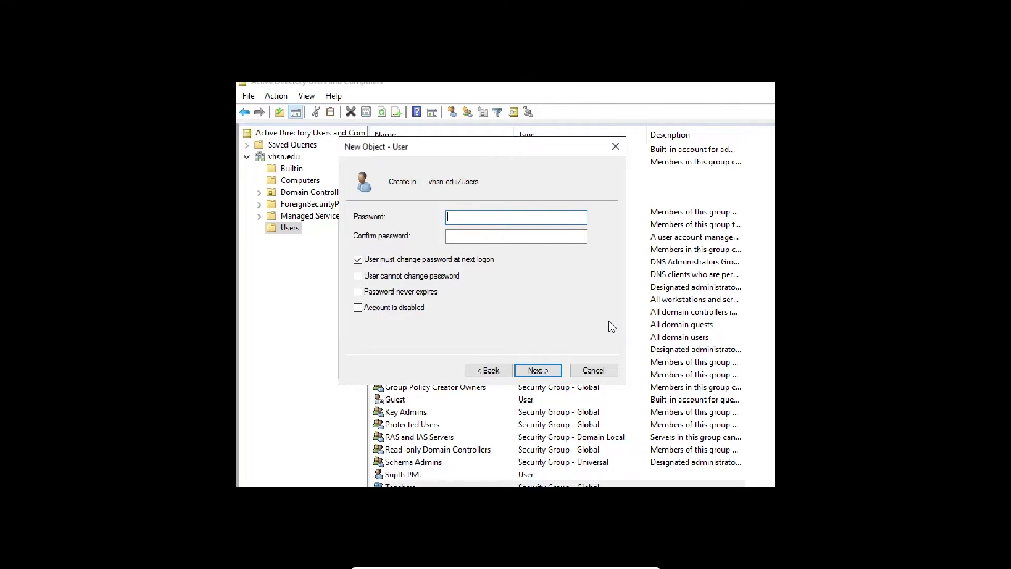
text(Password@12345)
key(Tab)
text(Password@12345)
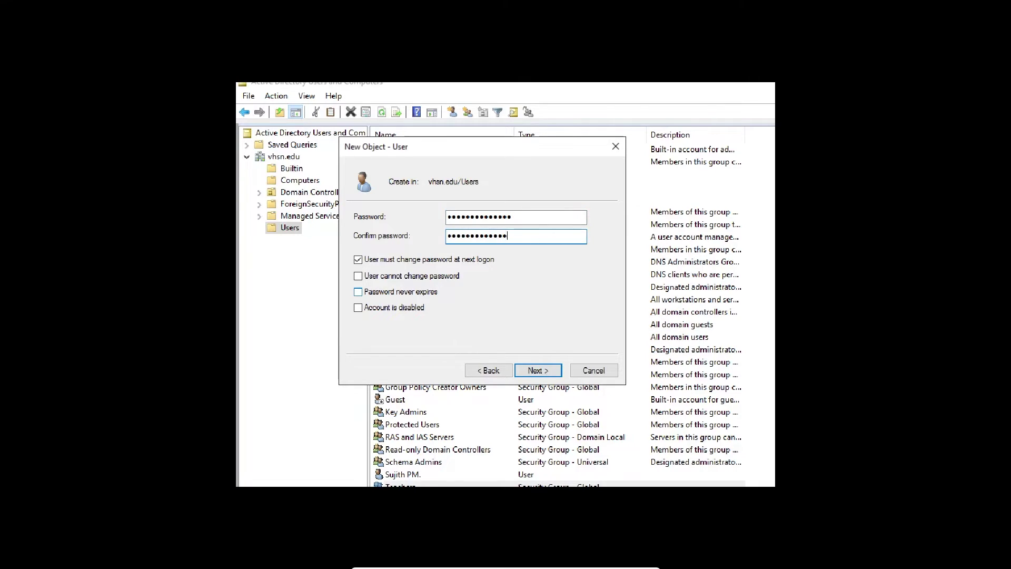
click(360, 259)
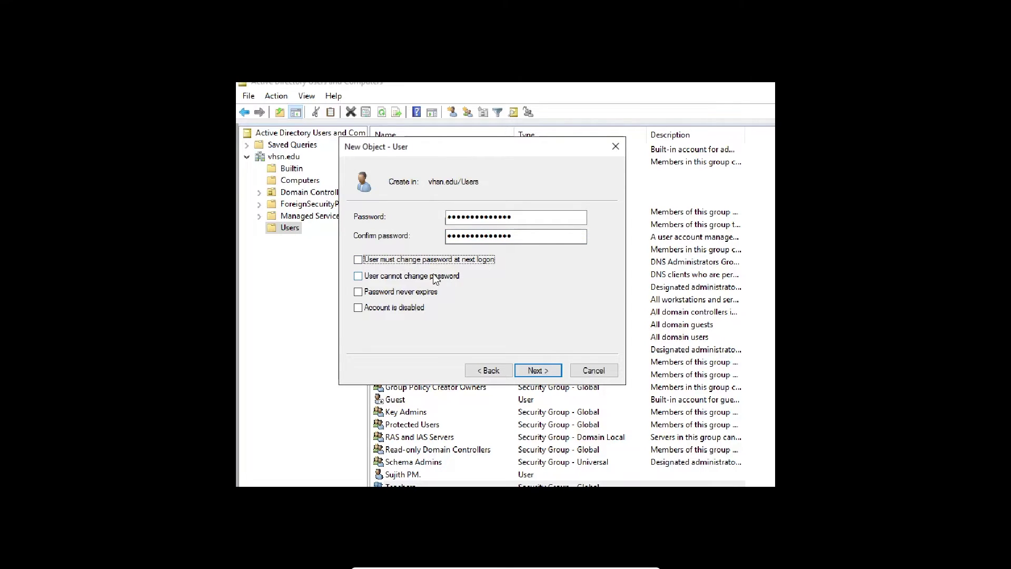
click(537, 370)
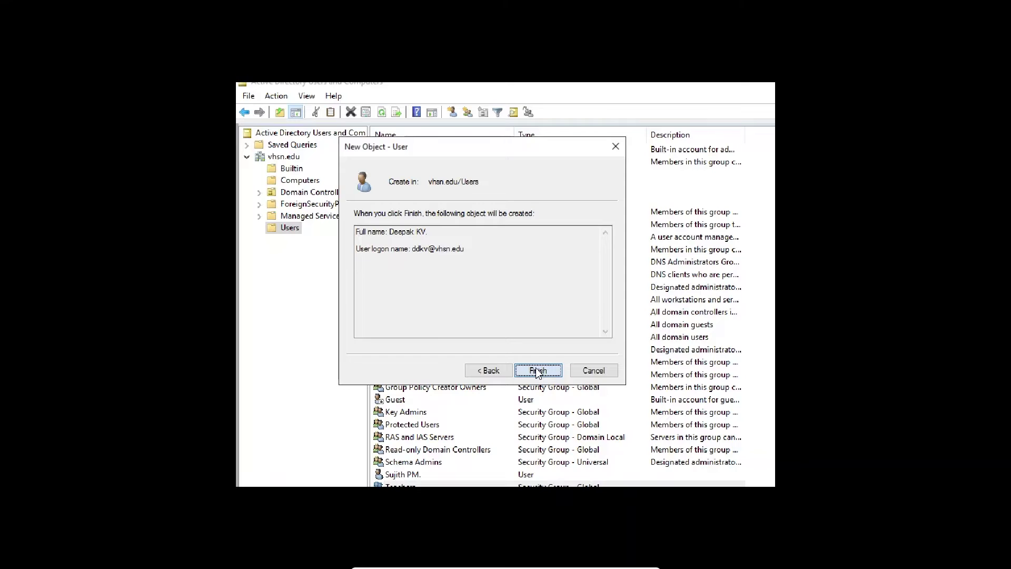
click(538, 371)
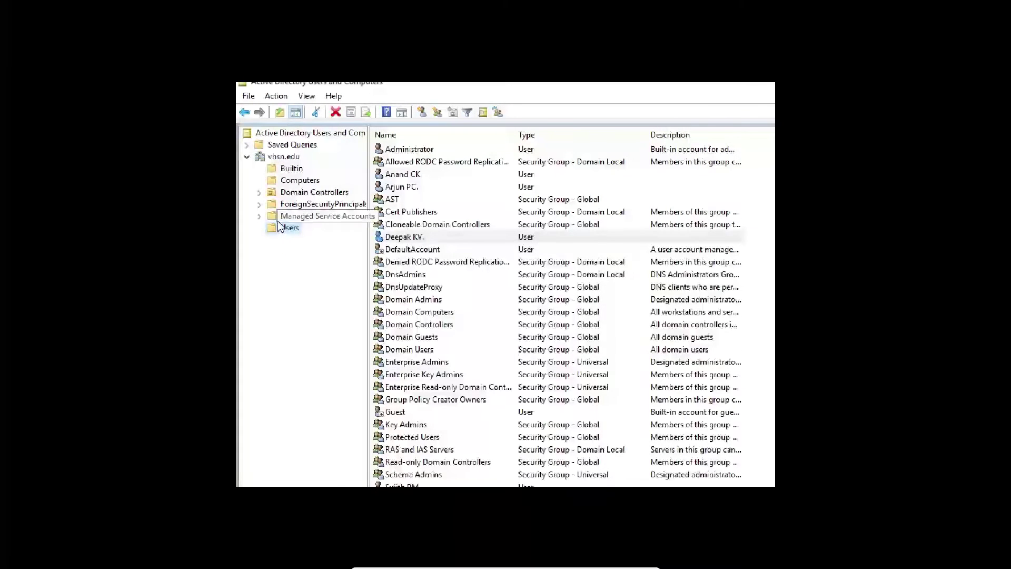
right_click(289, 228)
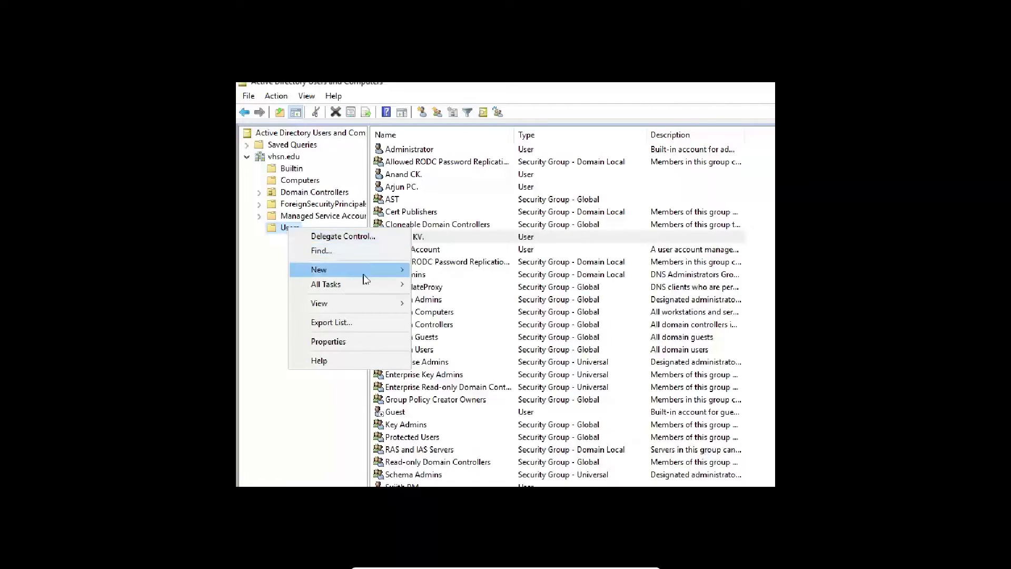
mouse_move(379, 271)
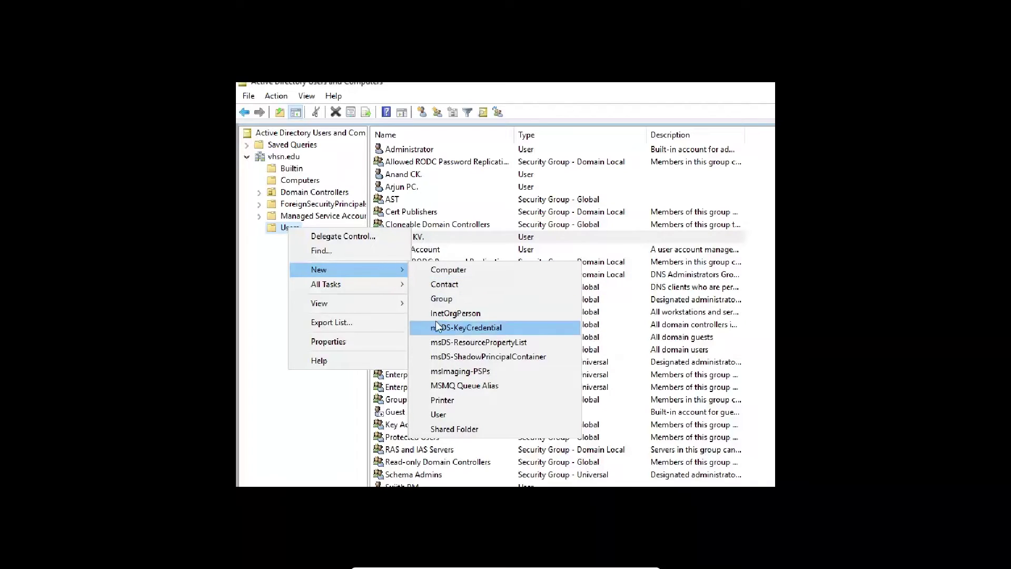
Fill in the new user account's first name, initials and last name fields
click(442, 414)
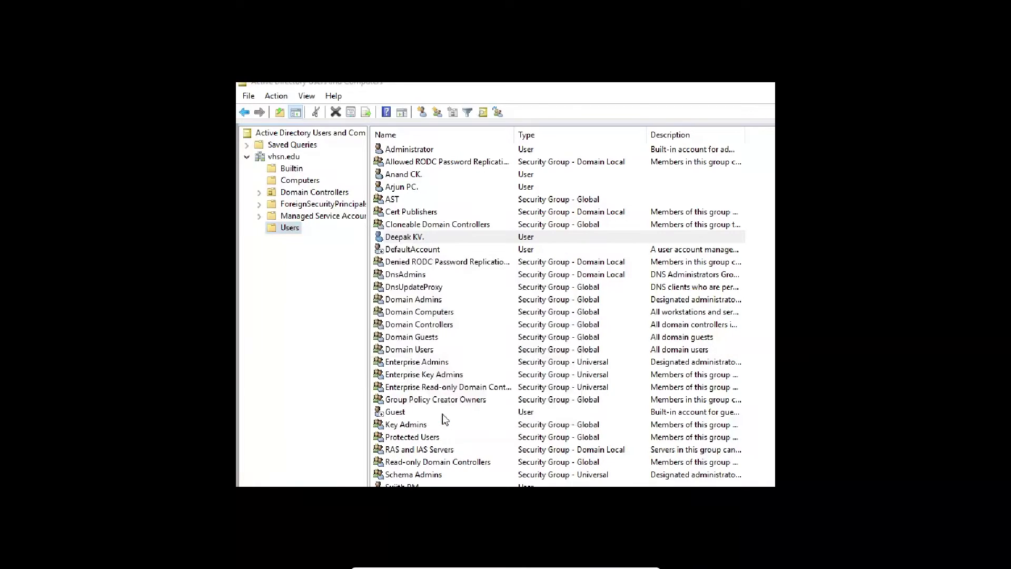
text(Vishnu)
key(Tab)
text(PC)
key(Tab)
key(Tab)
key(Tab)
text(VPC)
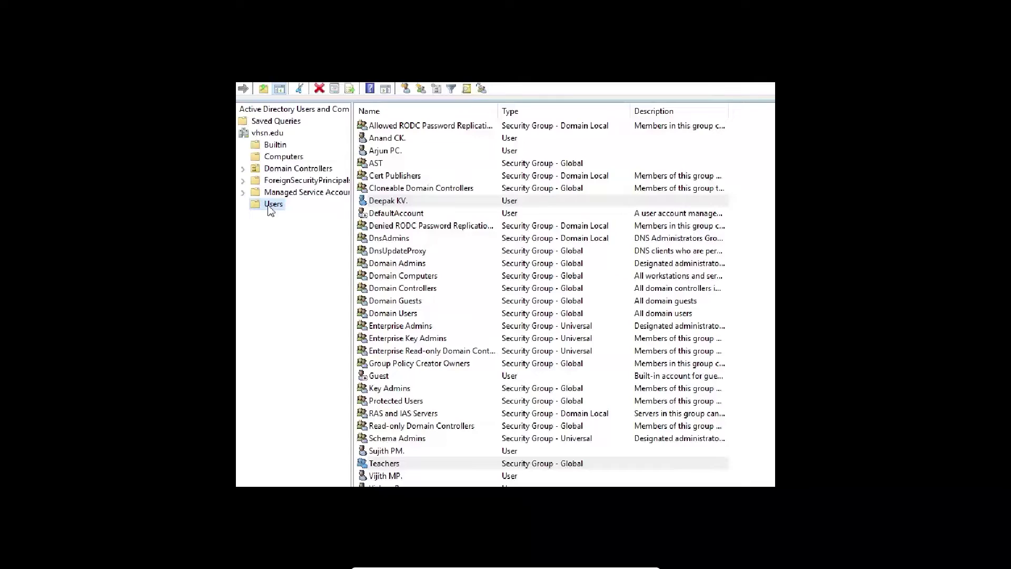
Create a global security group named Students in the vhsn.edu Users container
right_click(259, 210)
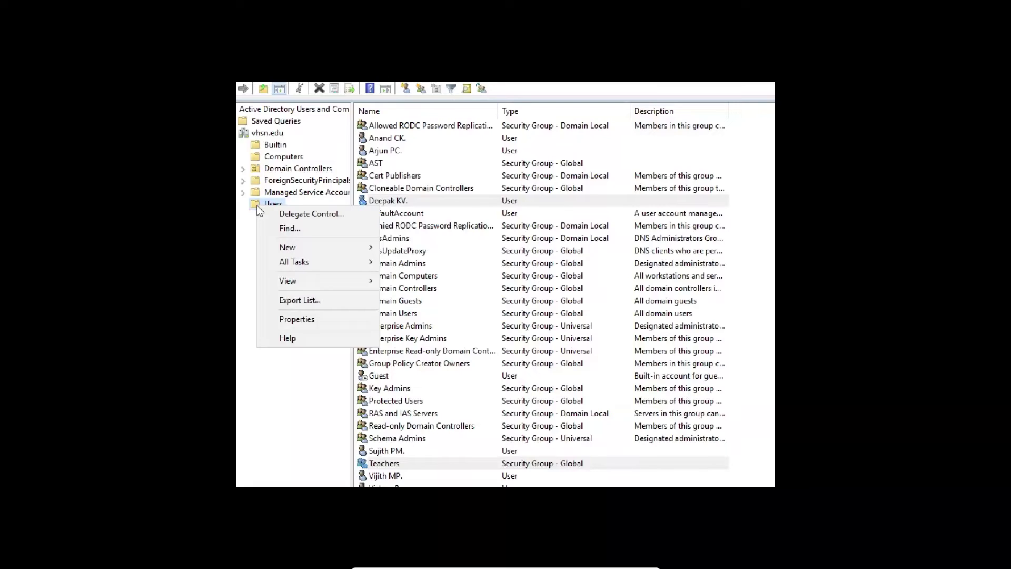
mouse_move(309, 283)
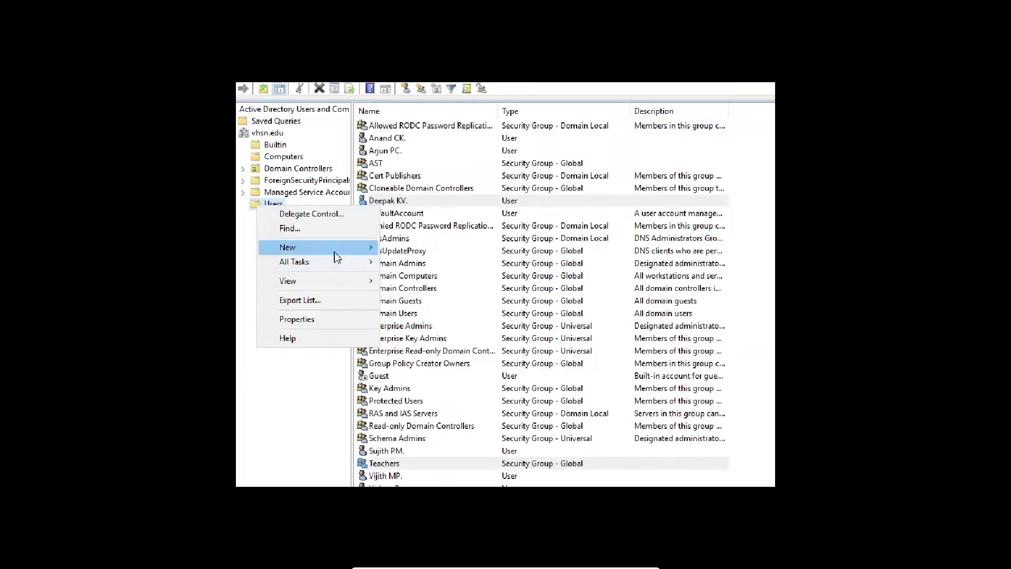
mouse_move(340, 255)
click(435, 280)
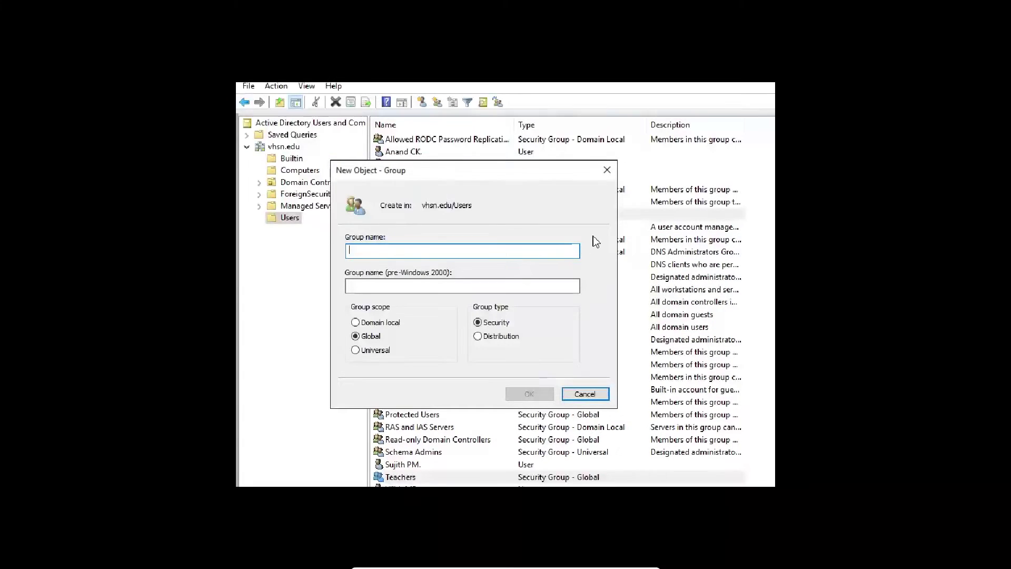
text(Students)
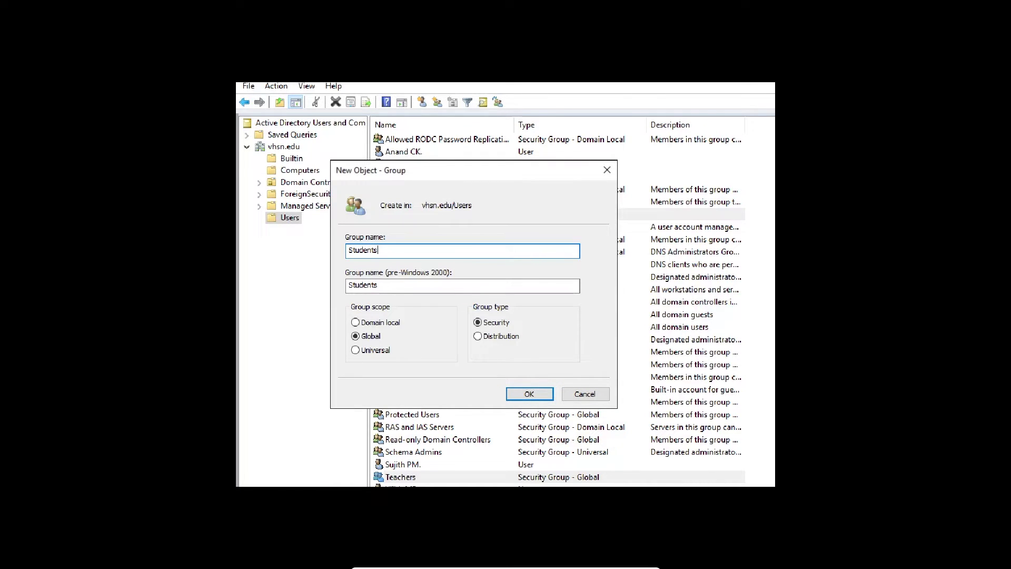
click(528, 394)
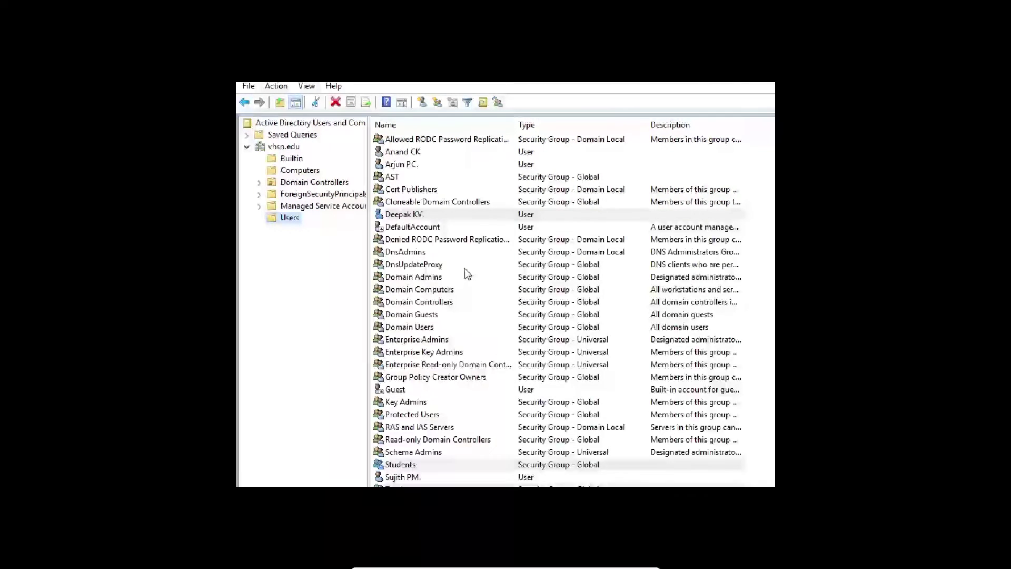
Open the Students group's properties on its still-empty Members list
scroll(466, 279, down, 1)
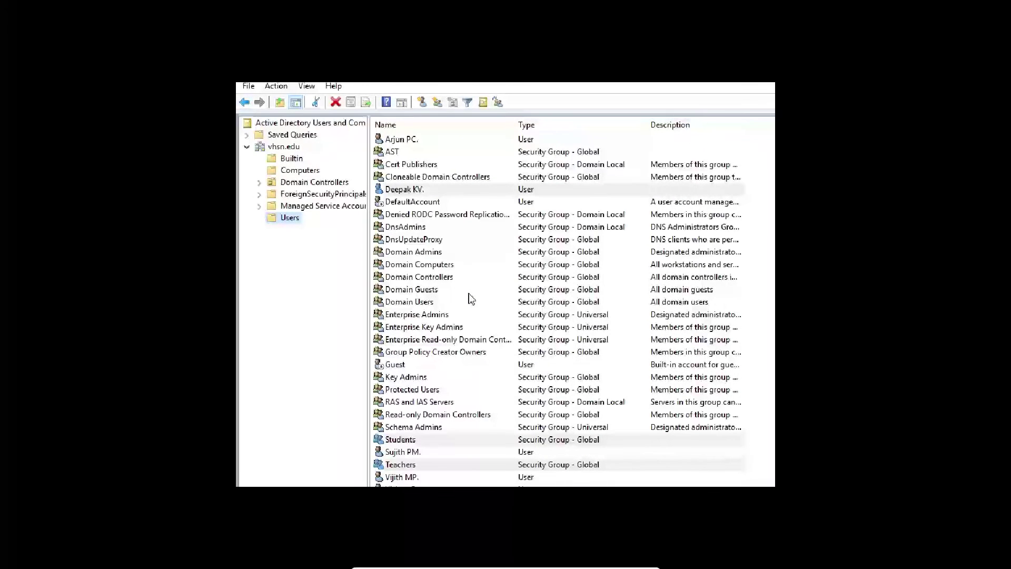
click(434, 442)
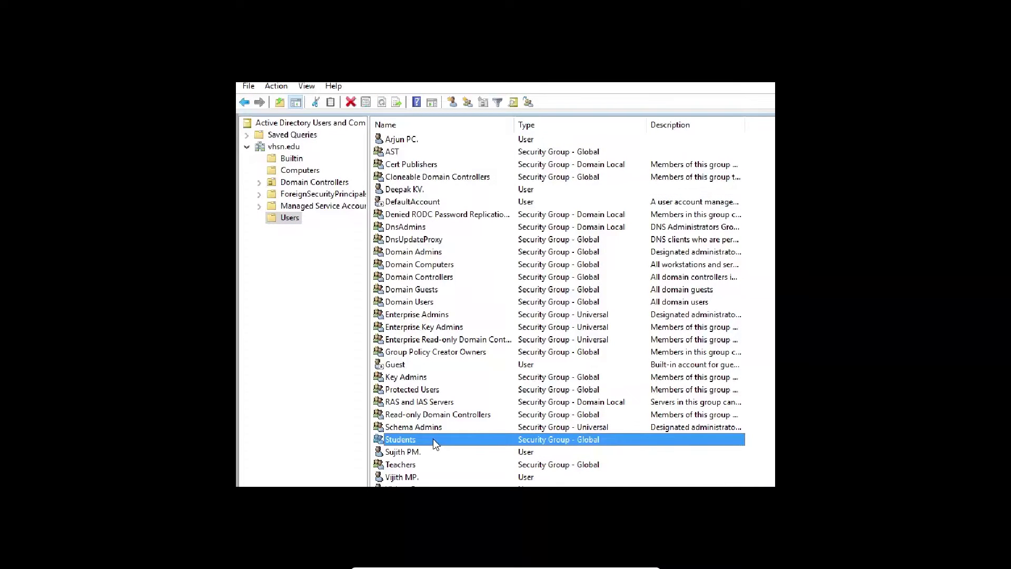
double_click(433, 440)
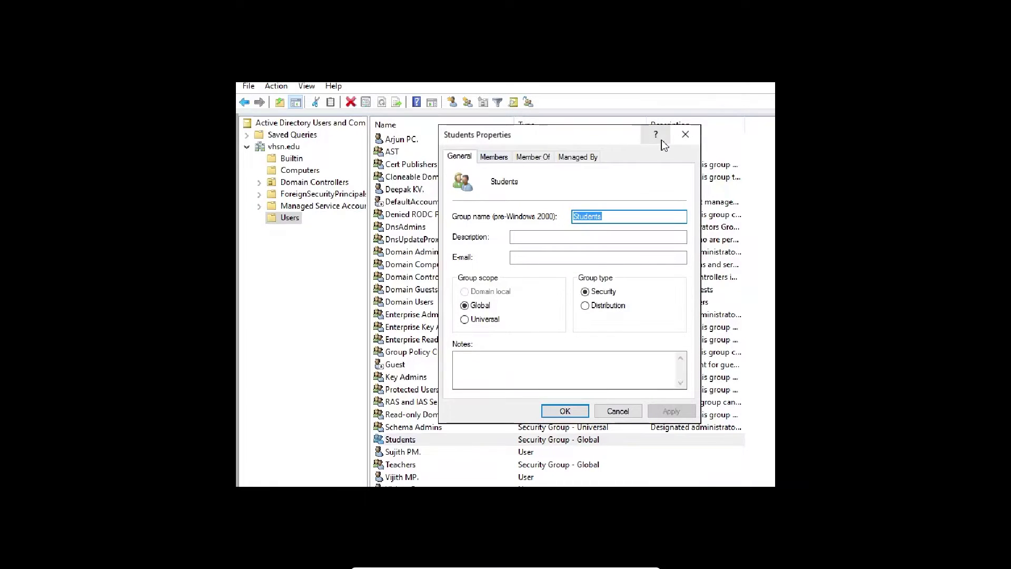
click(685, 134)
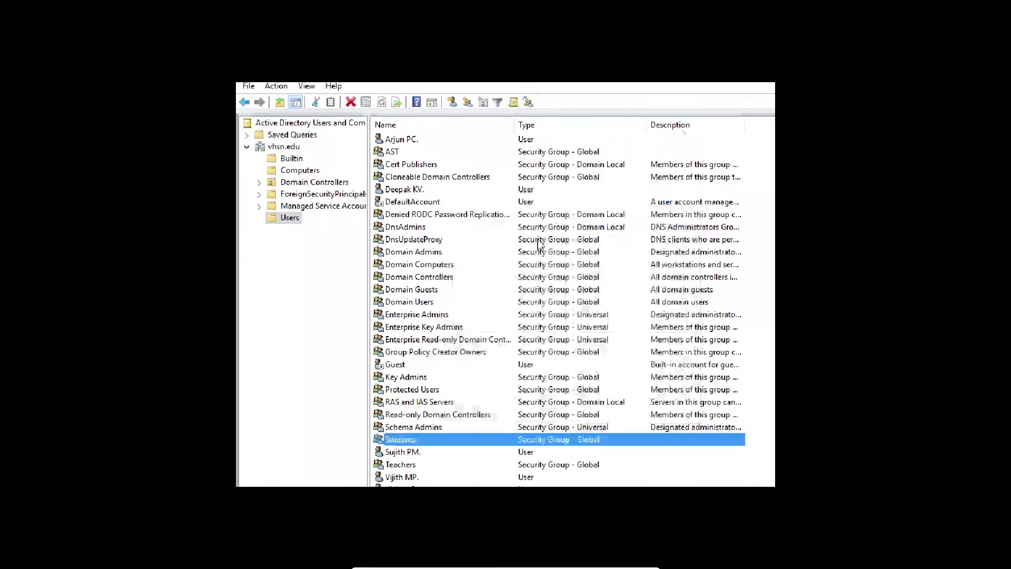
right_click(461, 441)
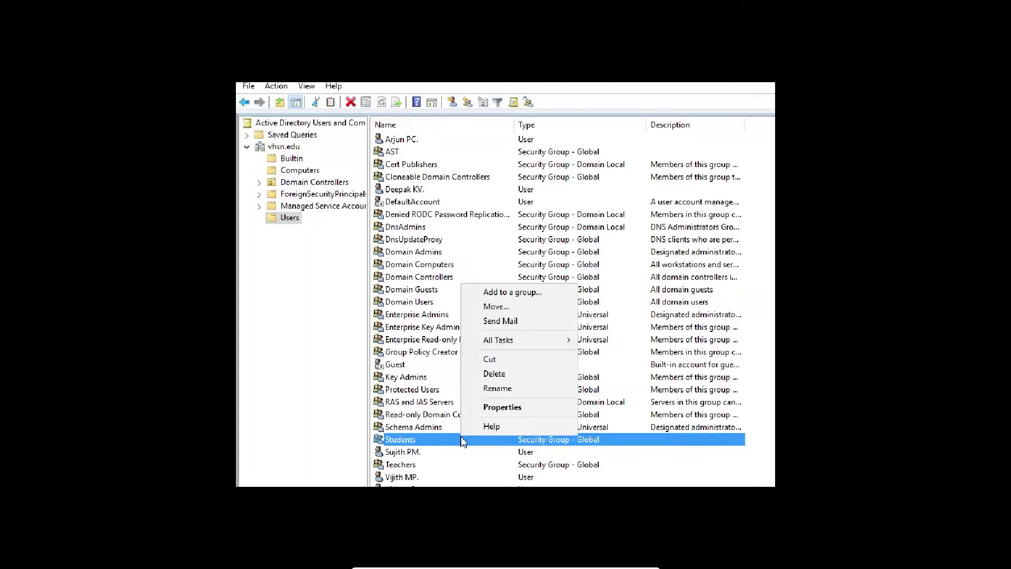
click(482, 406)
drag(540, 135, 501, 130)
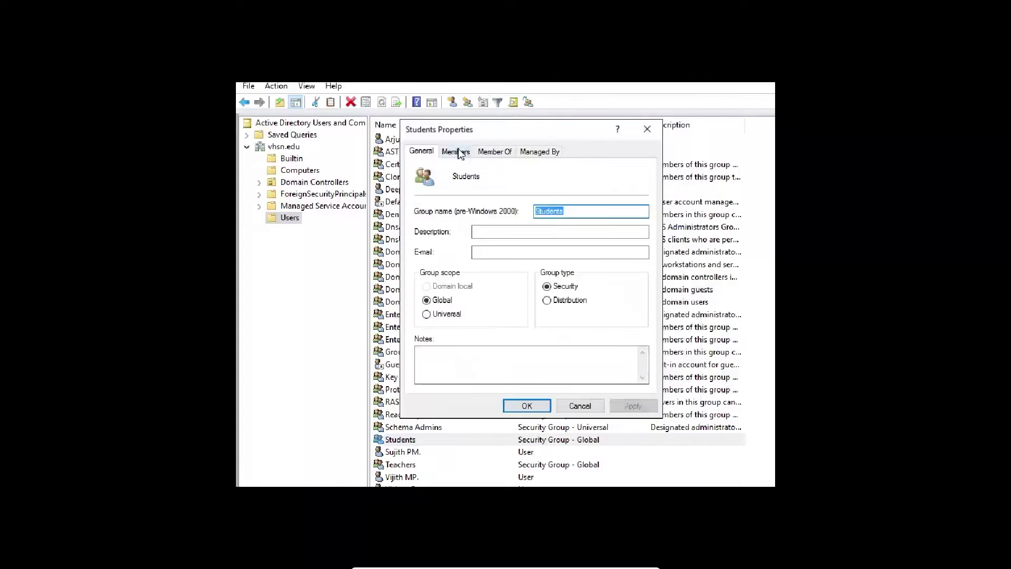
click(456, 152)
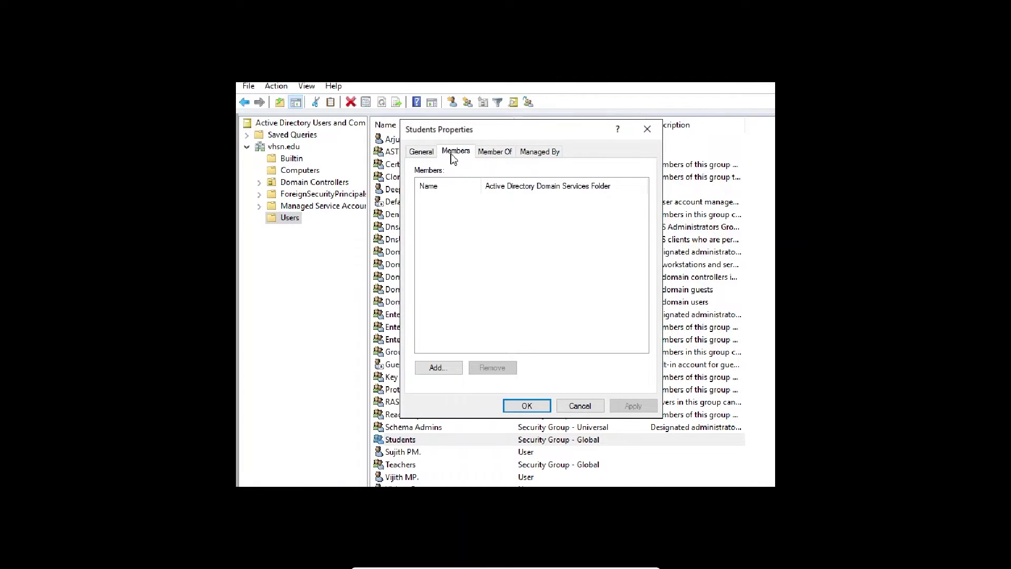
Add two vhsn.edu user accounts, resolved from partial names, to Students and apply the change
click(435, 369)
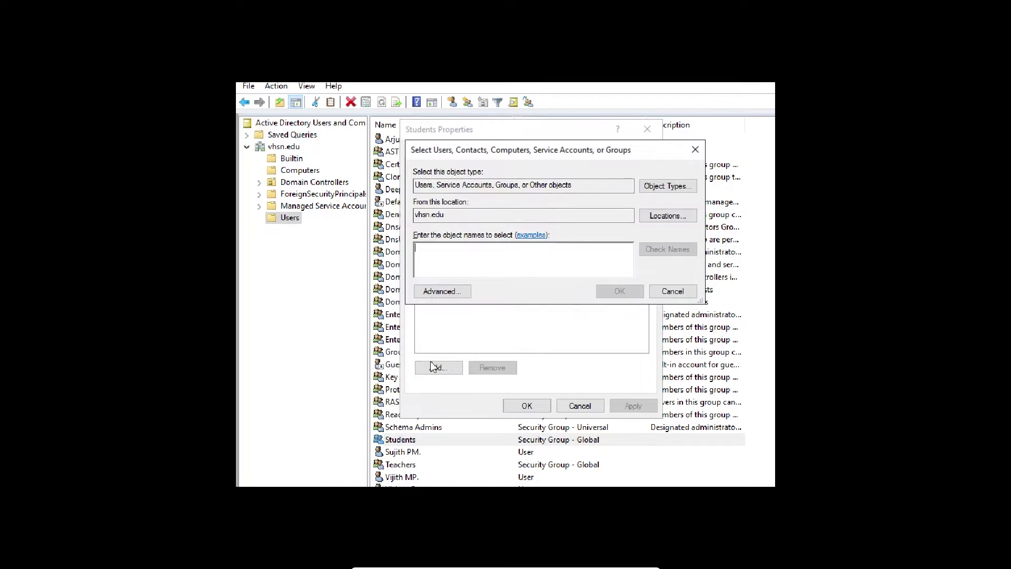
text(dee)
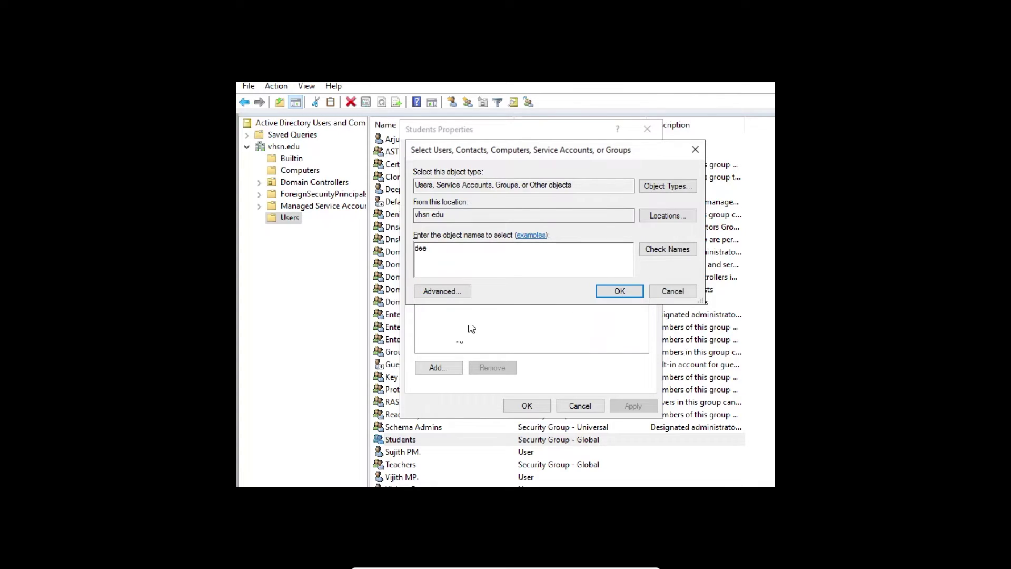
click(656, 251)
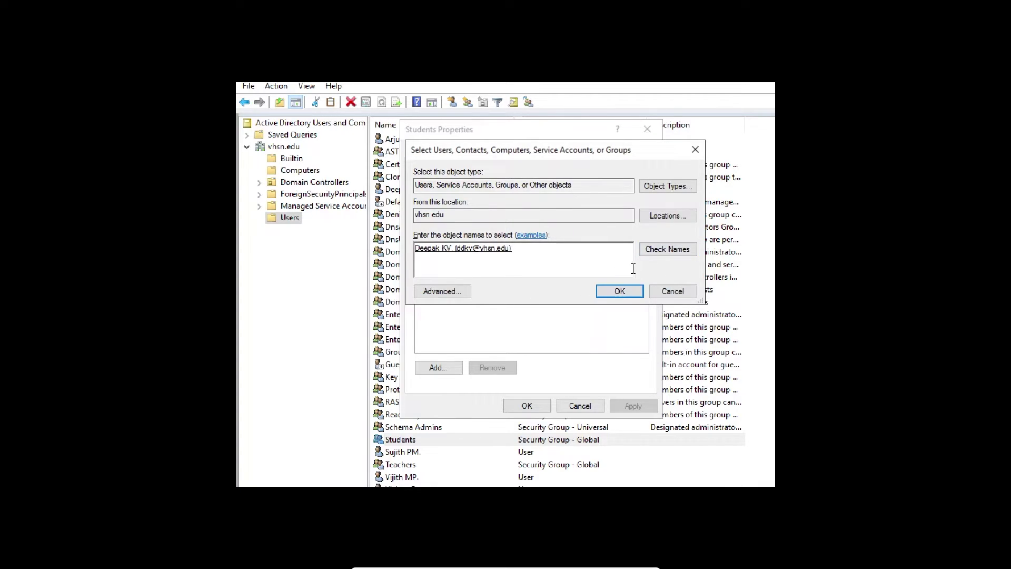
text(vish)
click(659, 252)
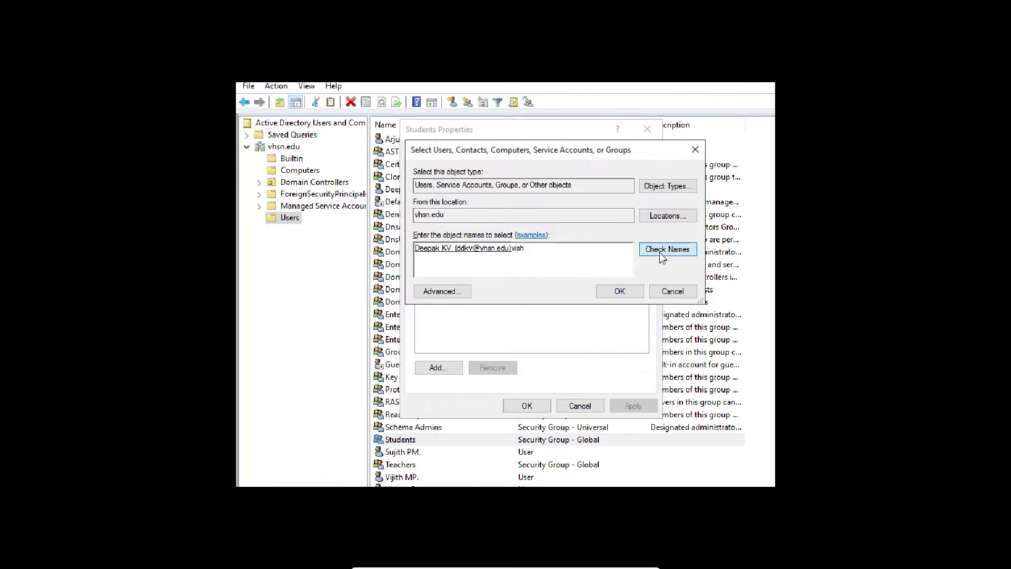
drag(634, 173, 574, 178)
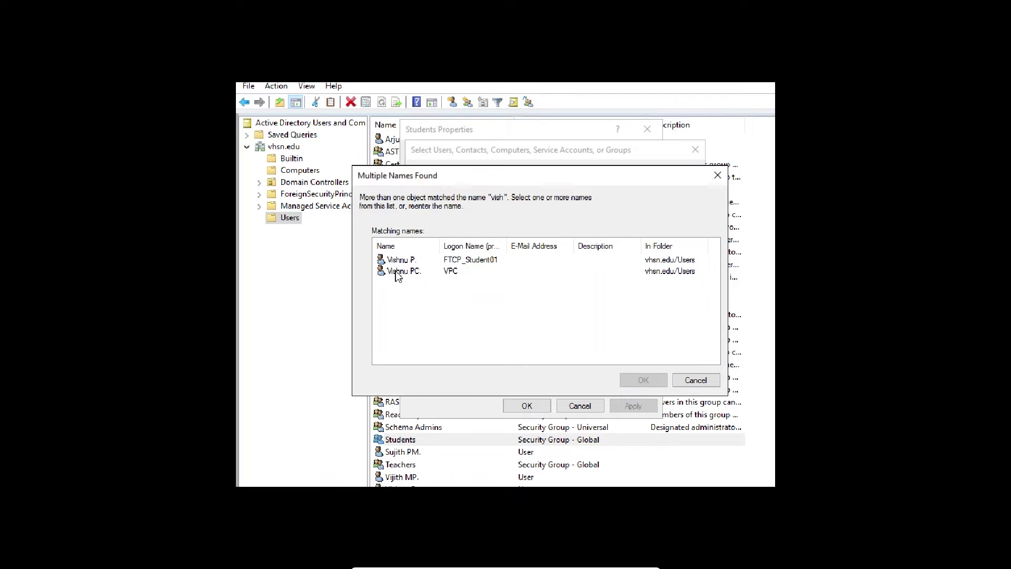
click(397, 276)
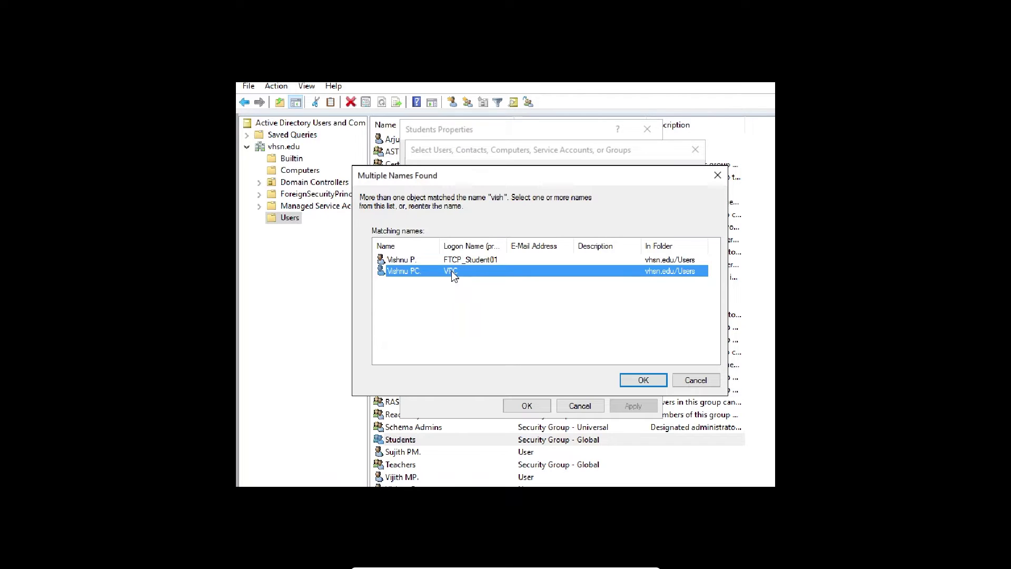
click(647, 382)
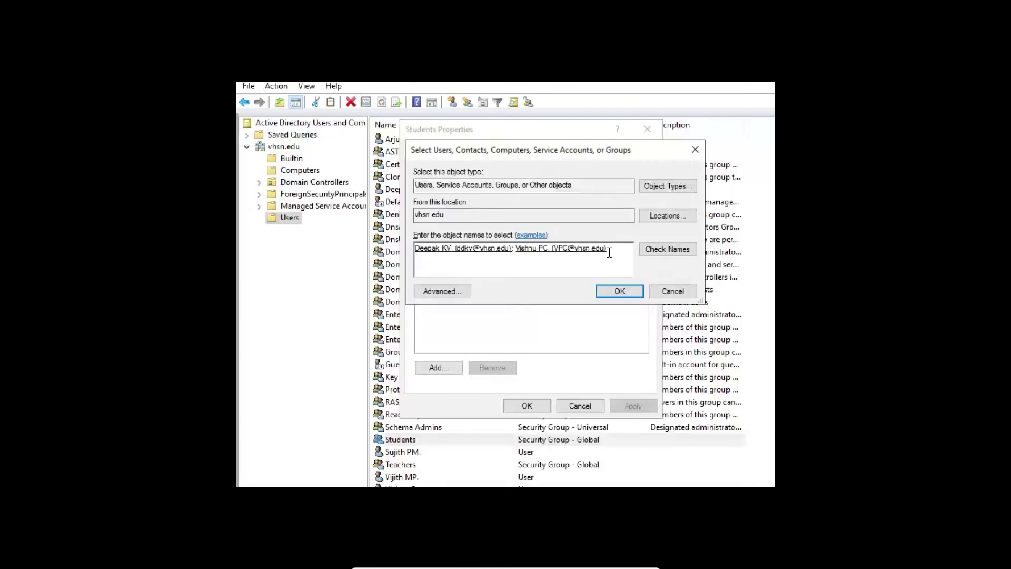
click(630, 295)
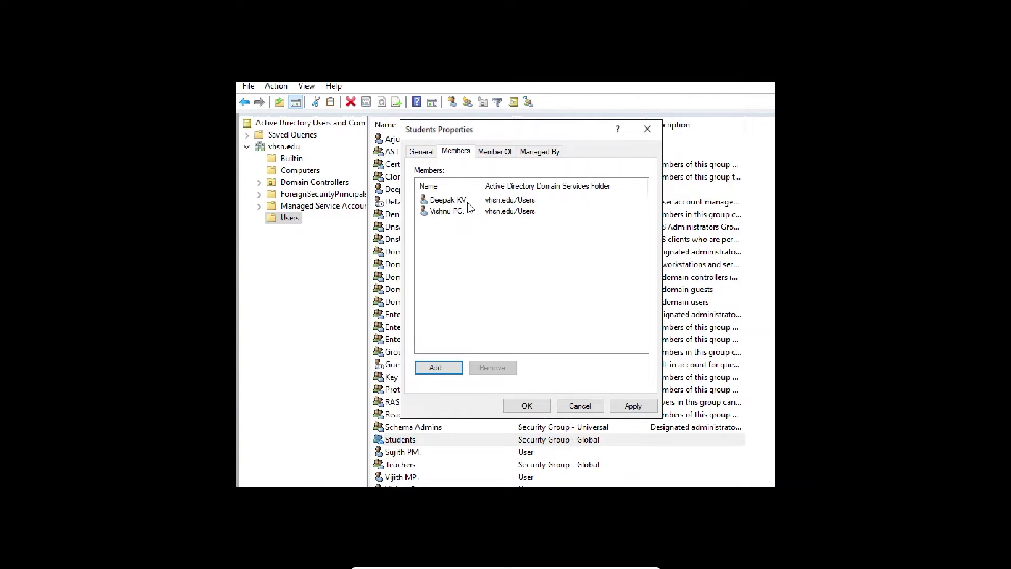
click(637, 407)
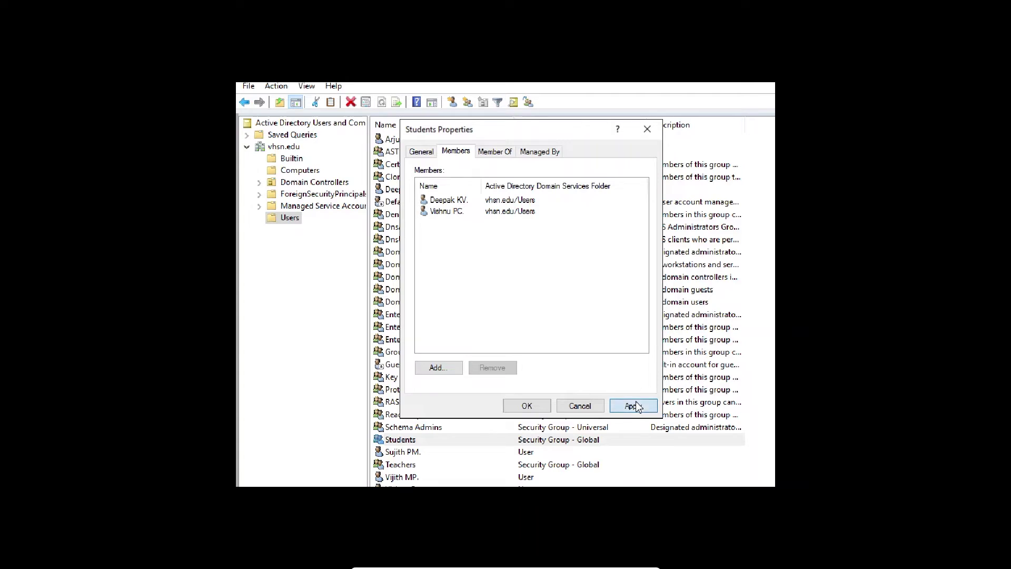
Close the Students properties and bring up the Users container's actions menu
click(533, 406)
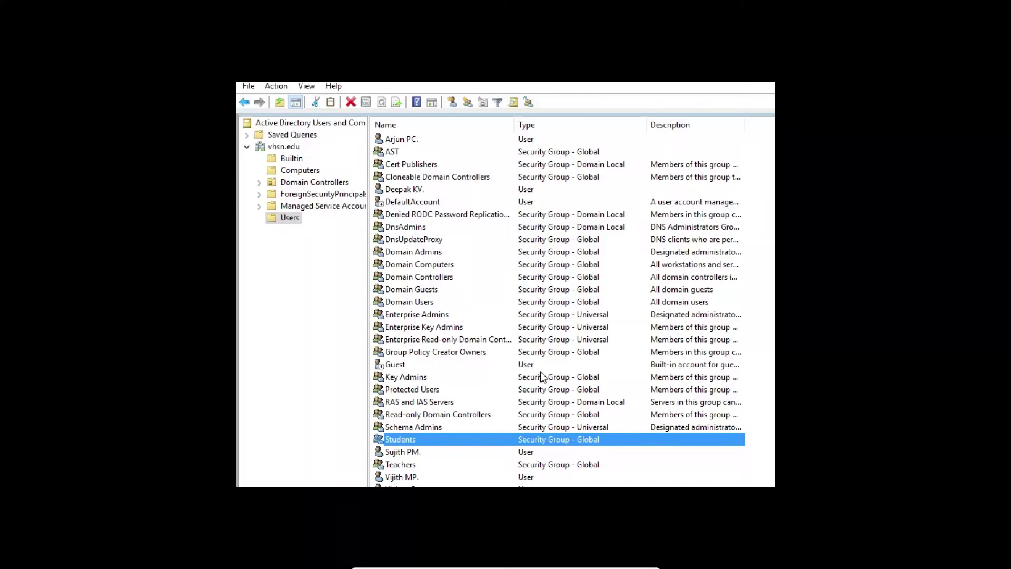
click(278, 218)
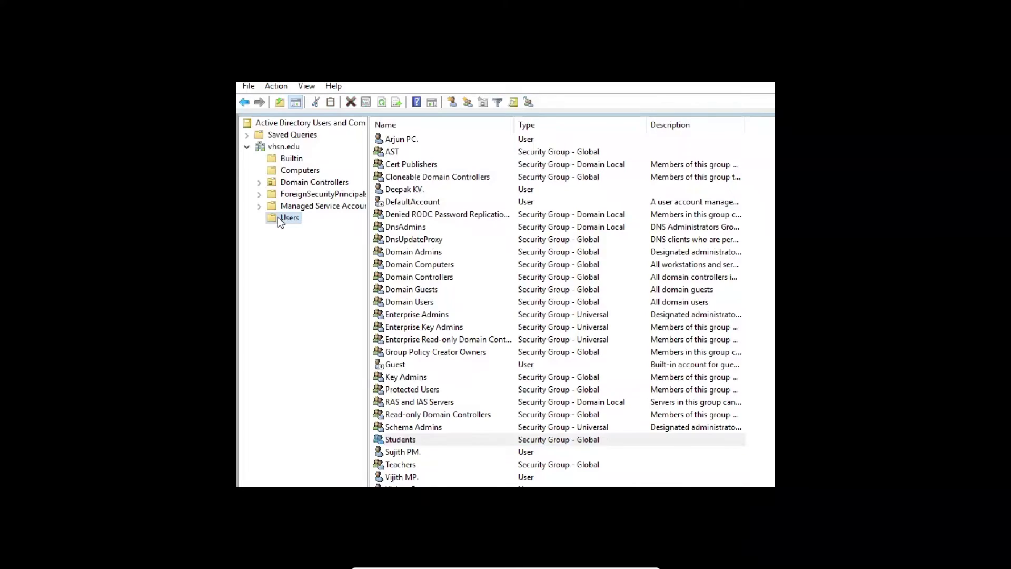
right_click(279, 220)
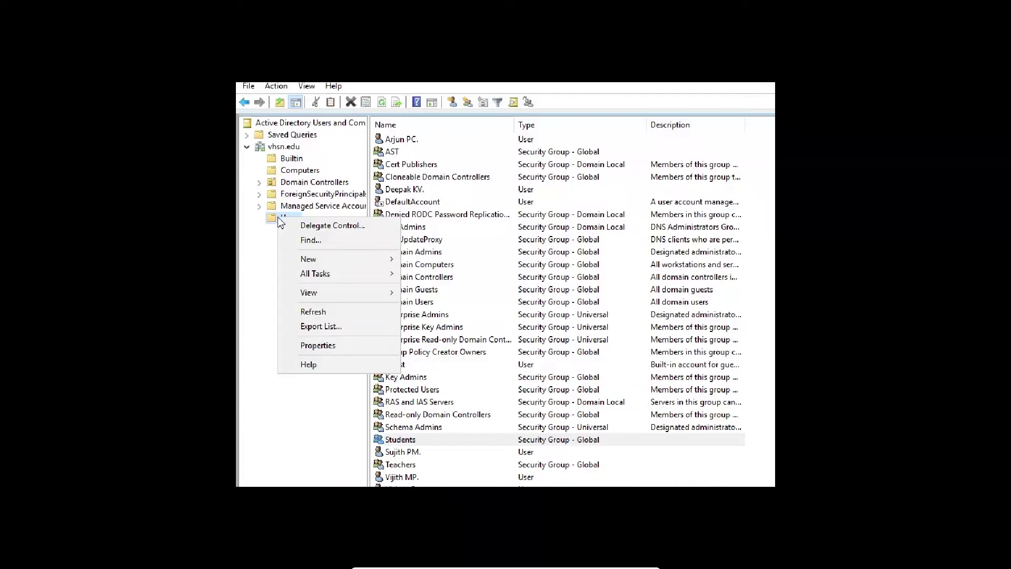
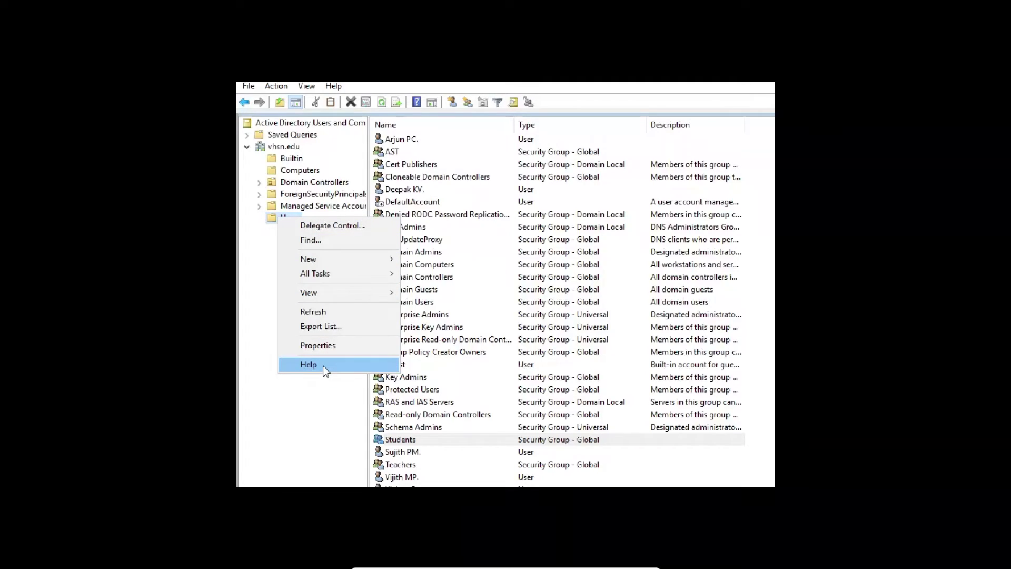
Create a new Global Security group named 'School' under vhsn.edu Users and select it
click(316, 259)
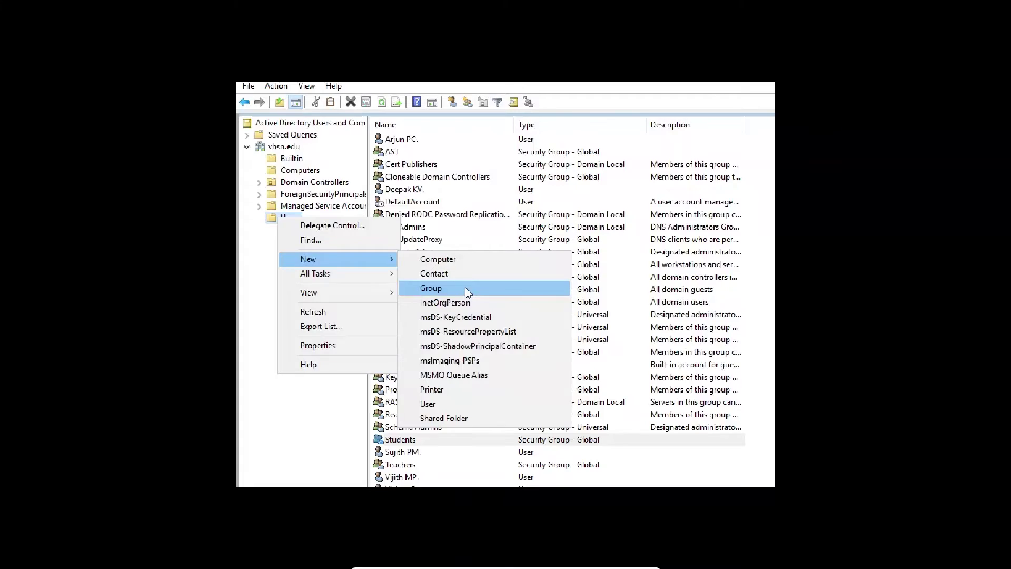
click(468, 293)
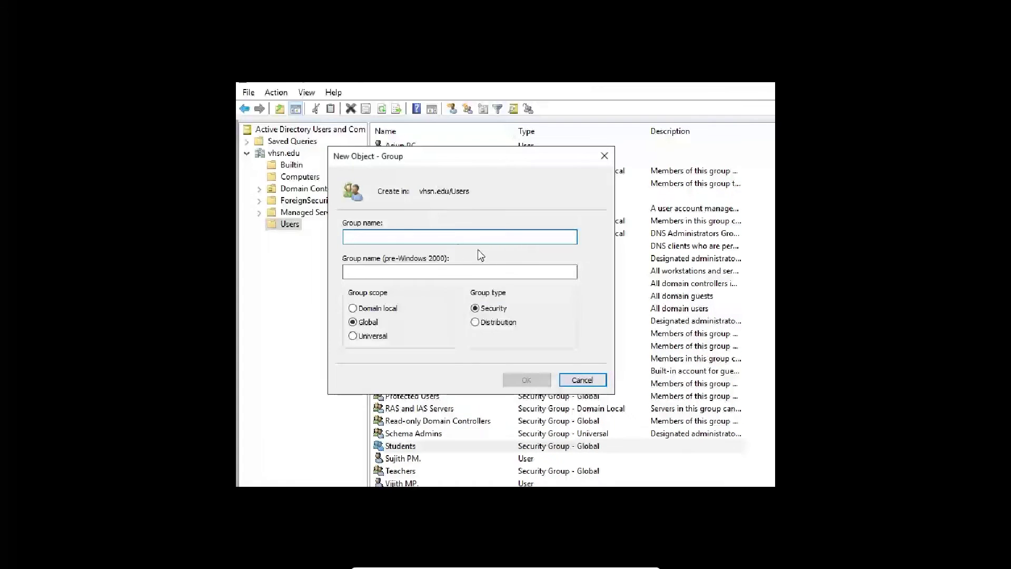
text(Sc)
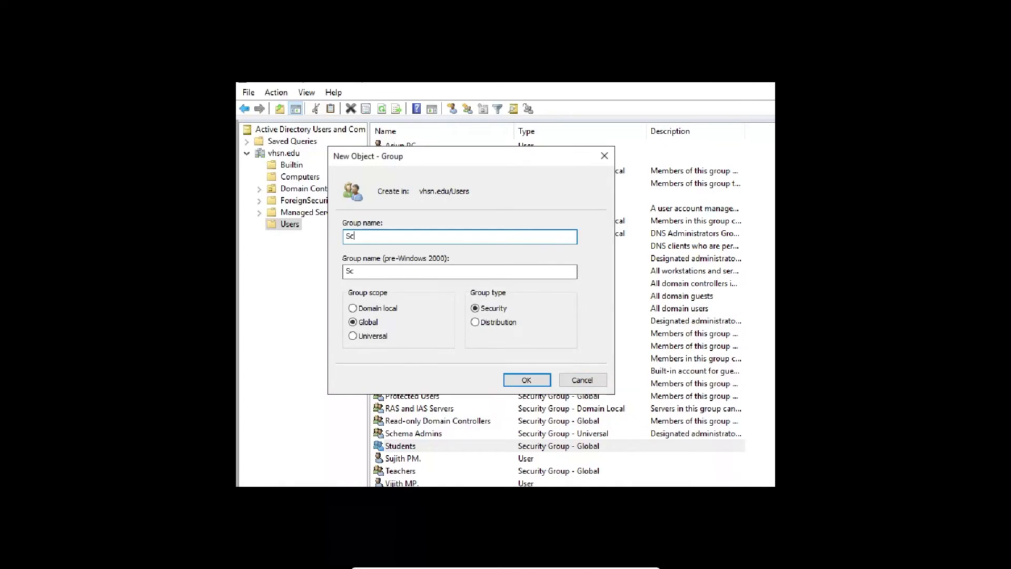
text(hool)
click(525, 380)
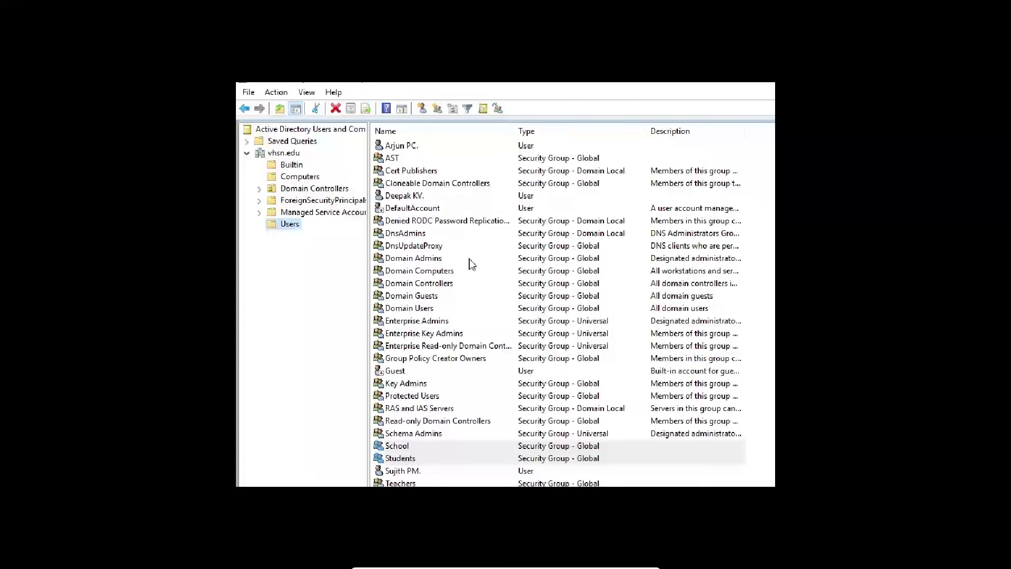
click(433, 445)
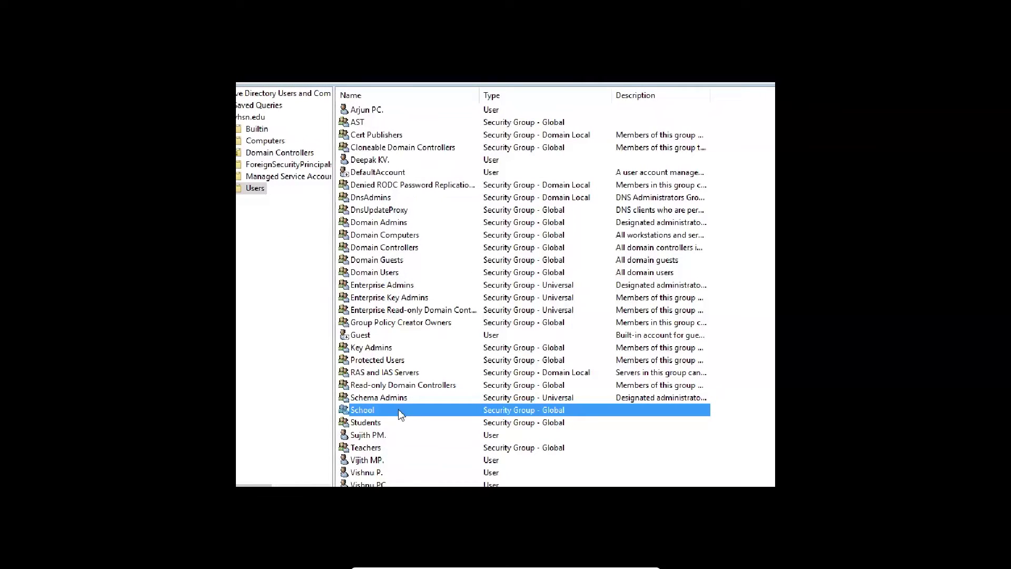
Add the Students and Teachers groups as members of the School group
double_click(398, 409)
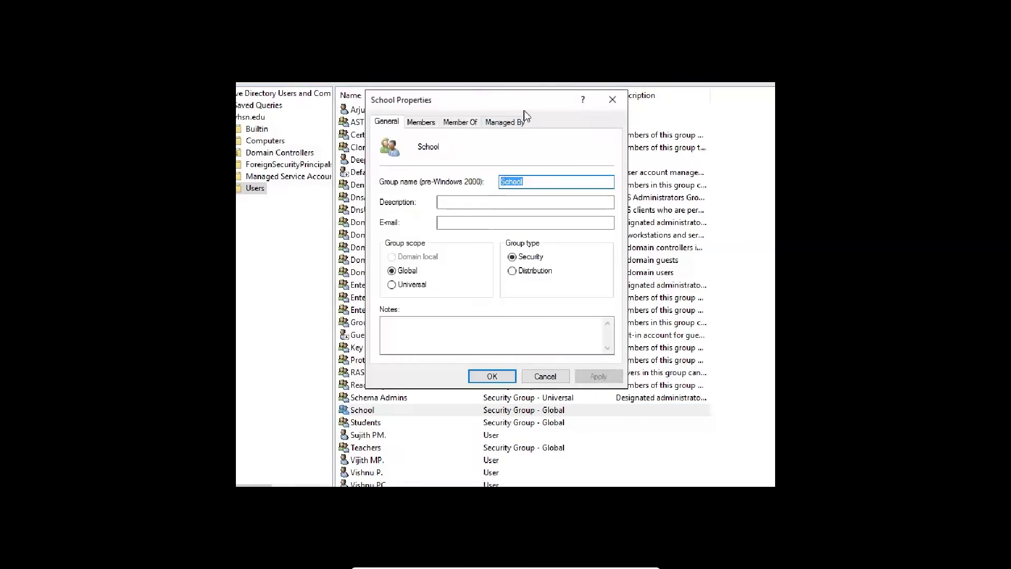
click(432, 124)
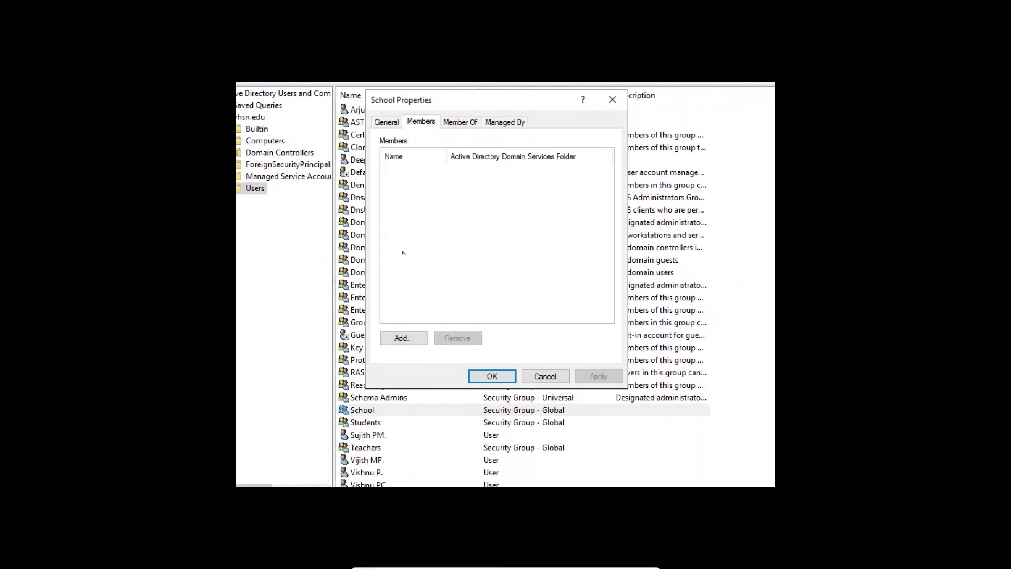
click(392, 342)
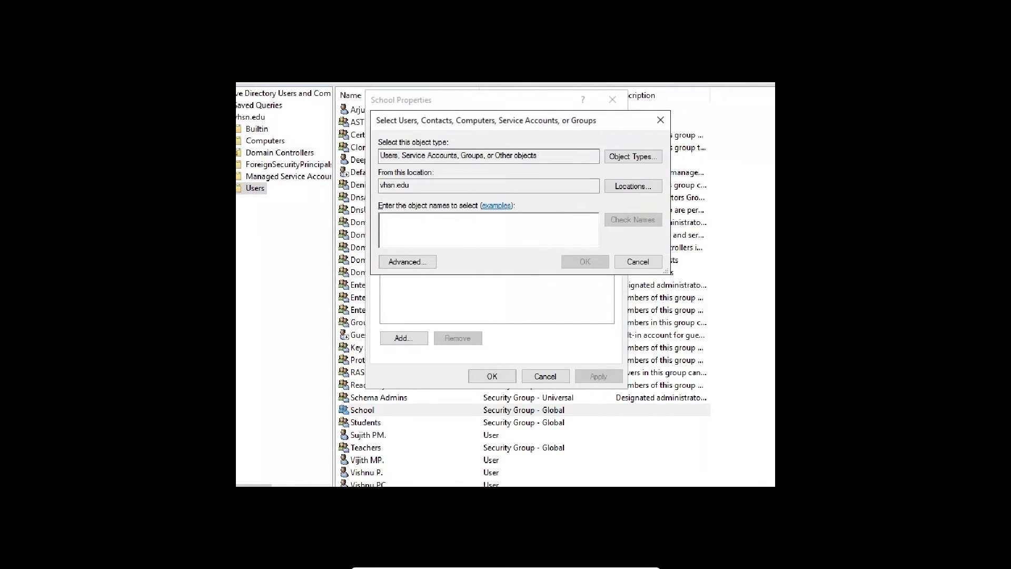
text(stu)
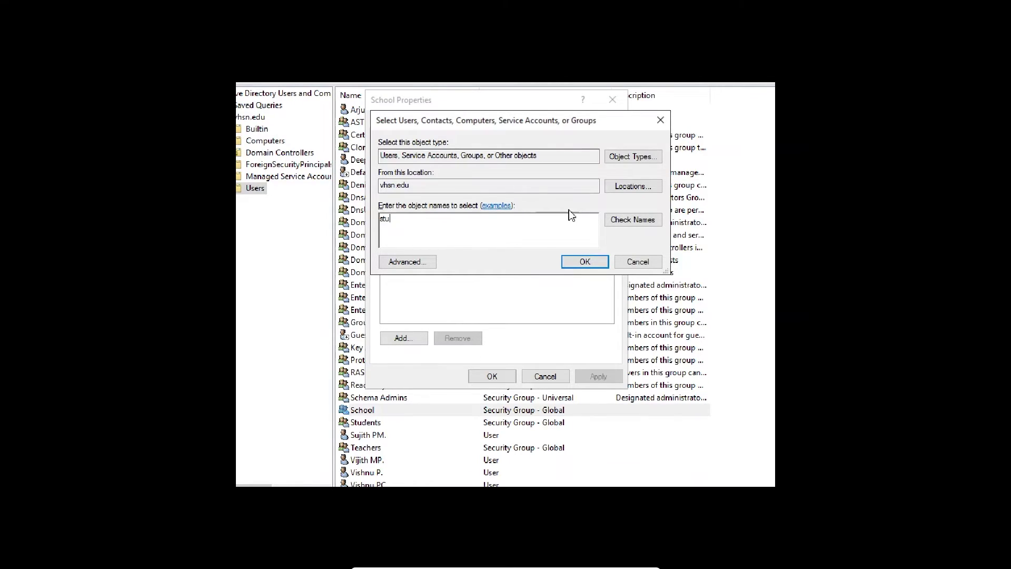
click(634, 221)
text(Teac)
click(632, 221)
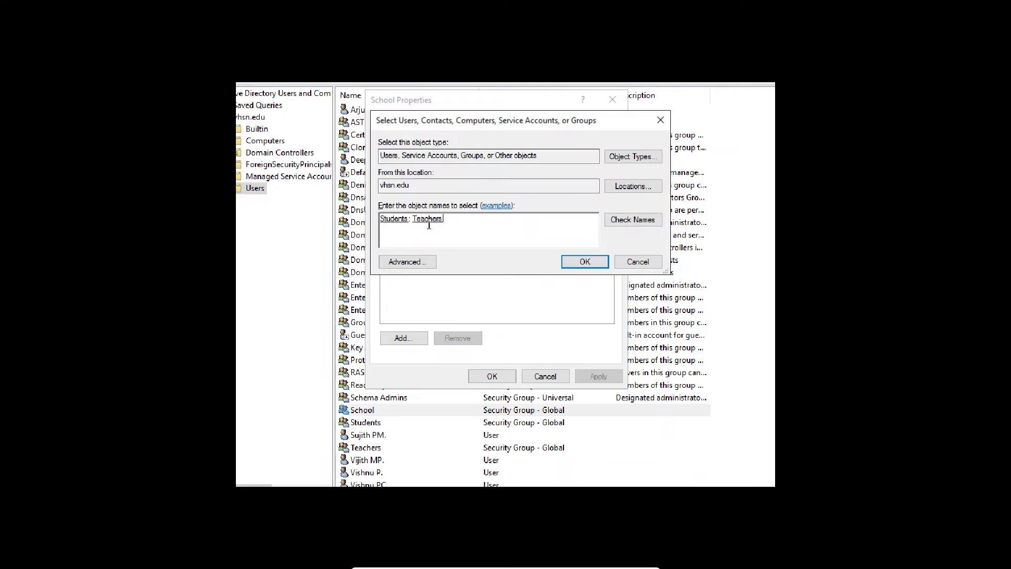
click(582, 261)
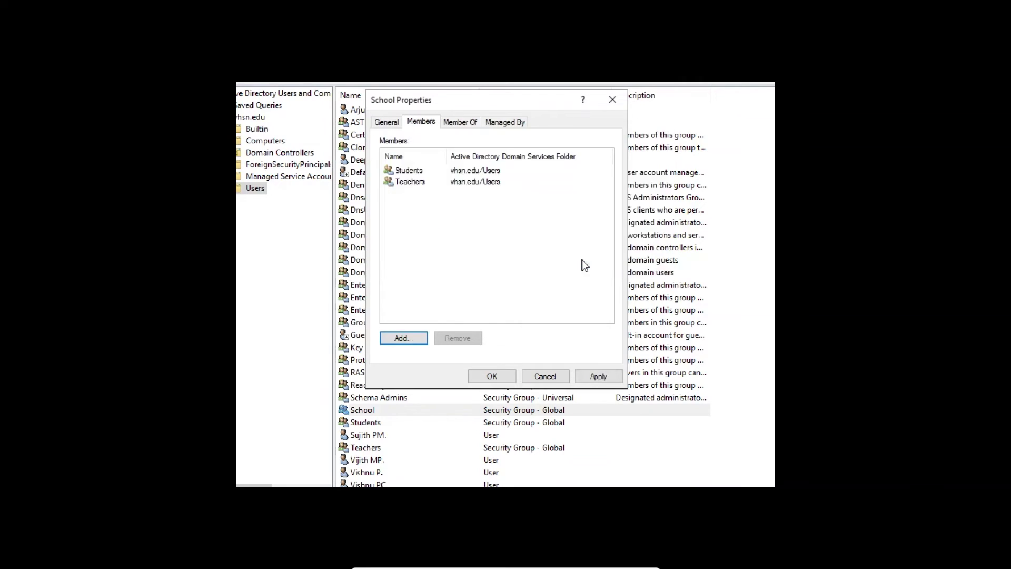
Check the Students and Teachers entries in the member list, then apply and close the properties
click(413, 171)
click(413, 183)
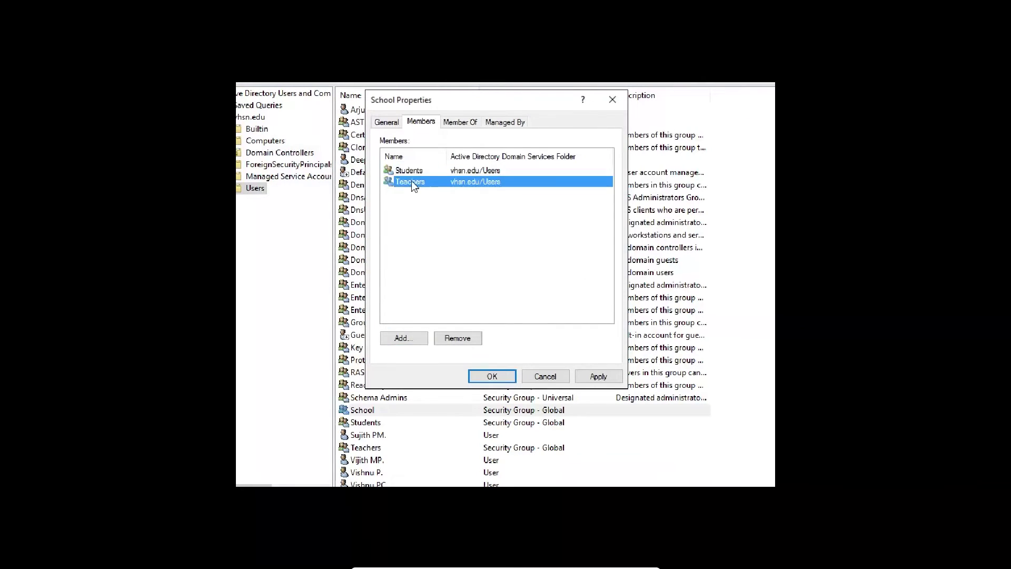
click(412, 170)
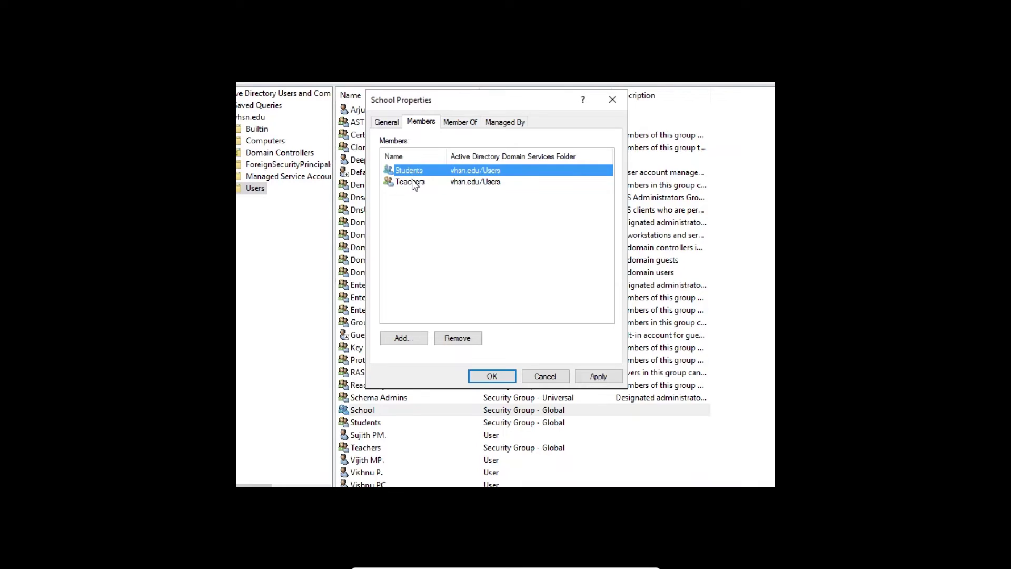
click(413, 181)
click(409, 171)
click(413, 182)
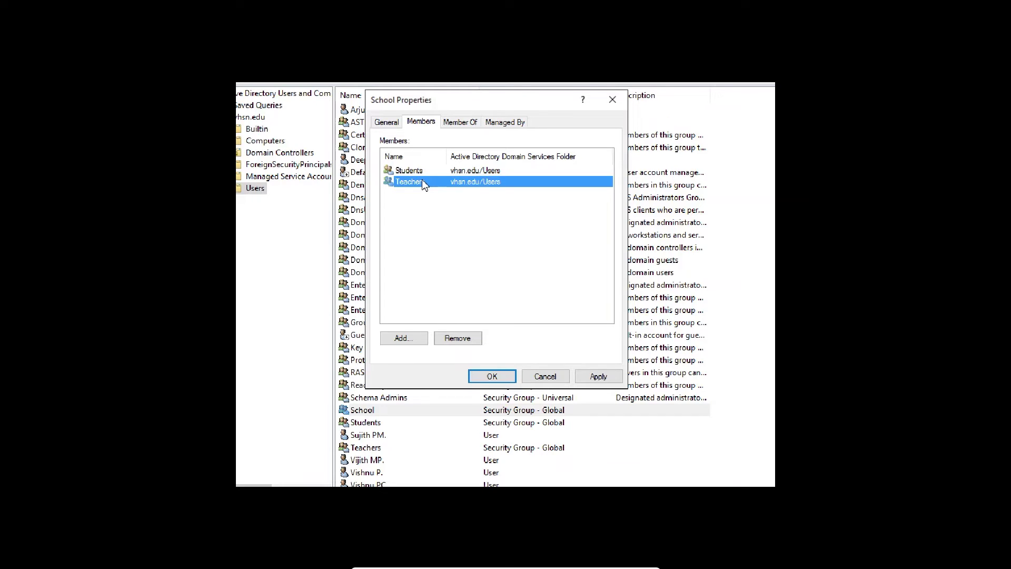
click(595, 375)
click(483, 377)
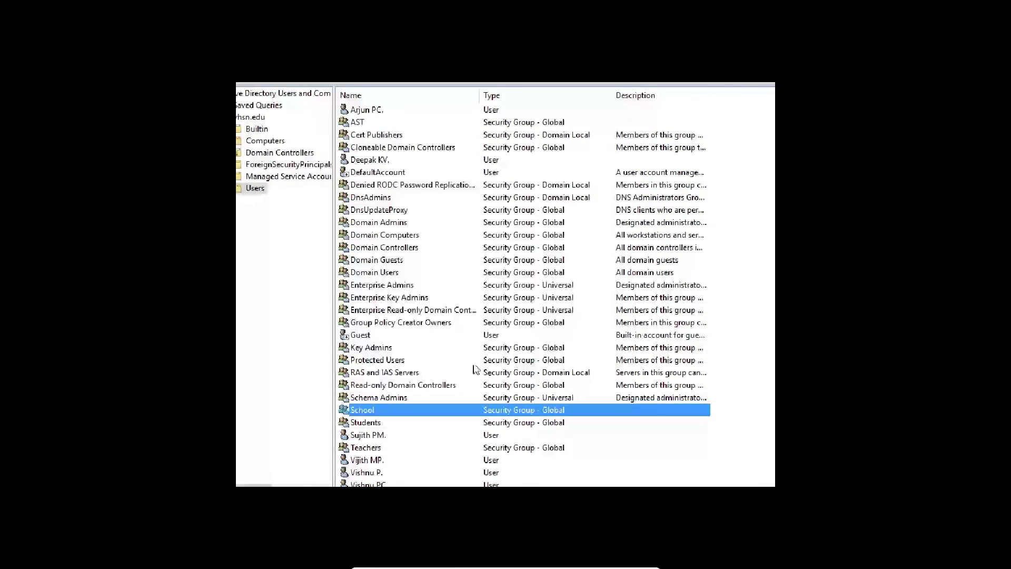
key(Down)
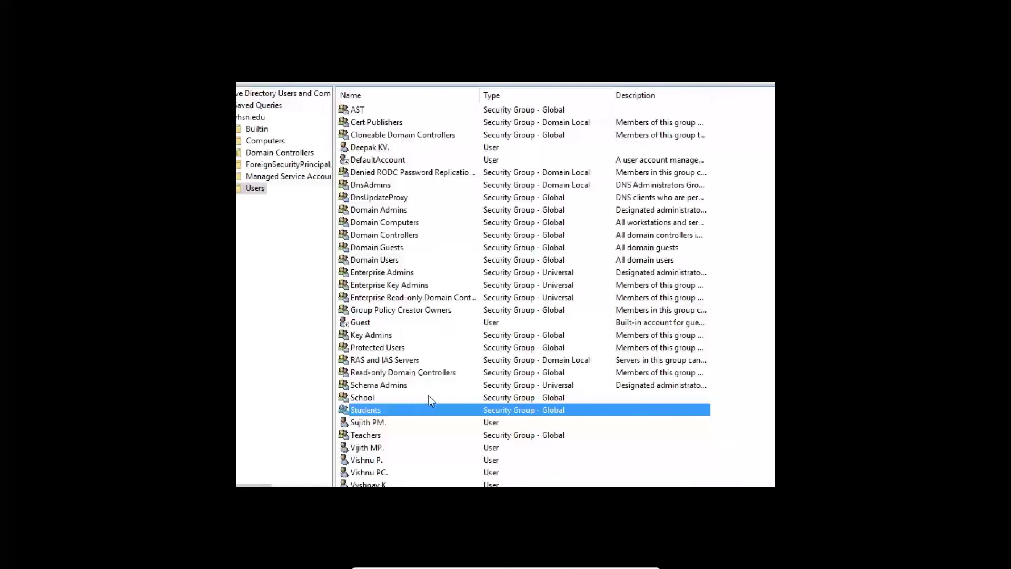
scroll(409, 321, up, 1)
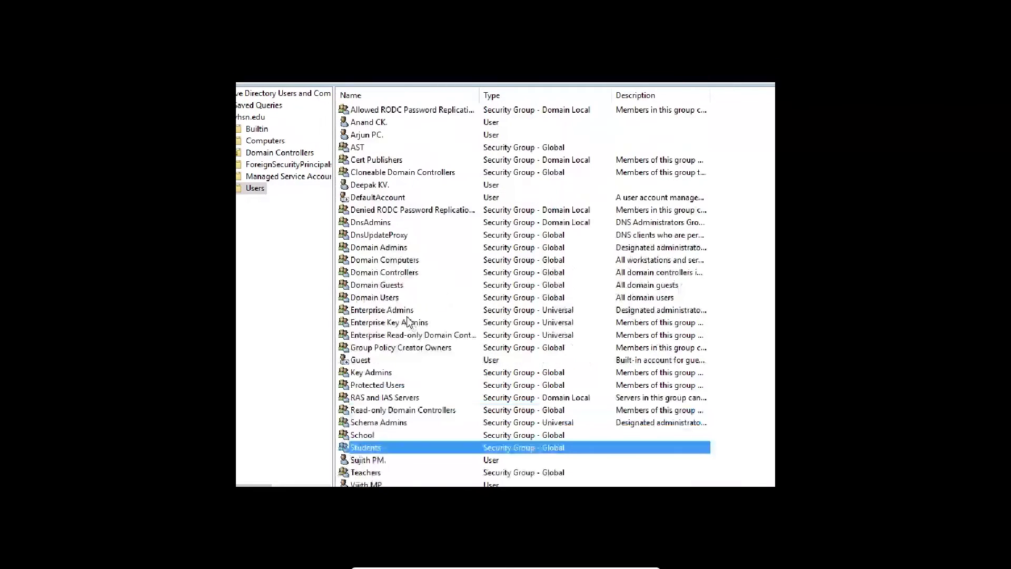
scroll(409, 319, up, 1)
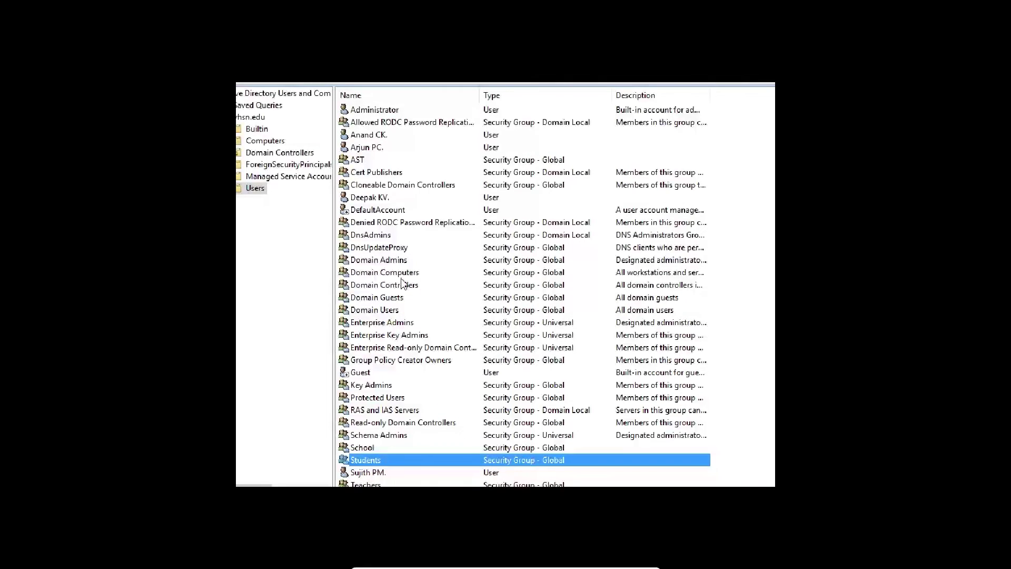
click(360, 136)
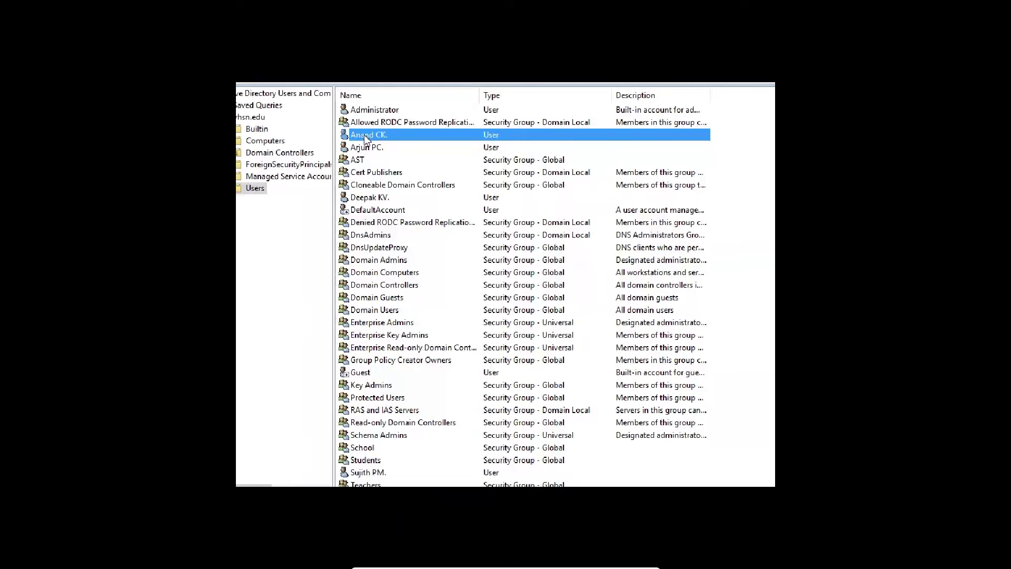
scroll(390, 369, down, 2)
click(403, 423)
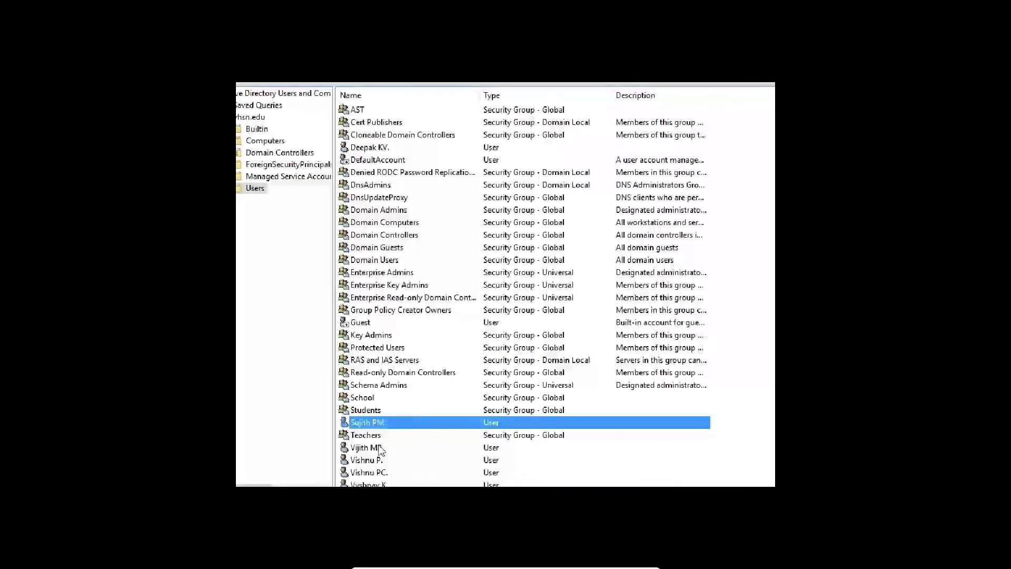
click(370, 449)
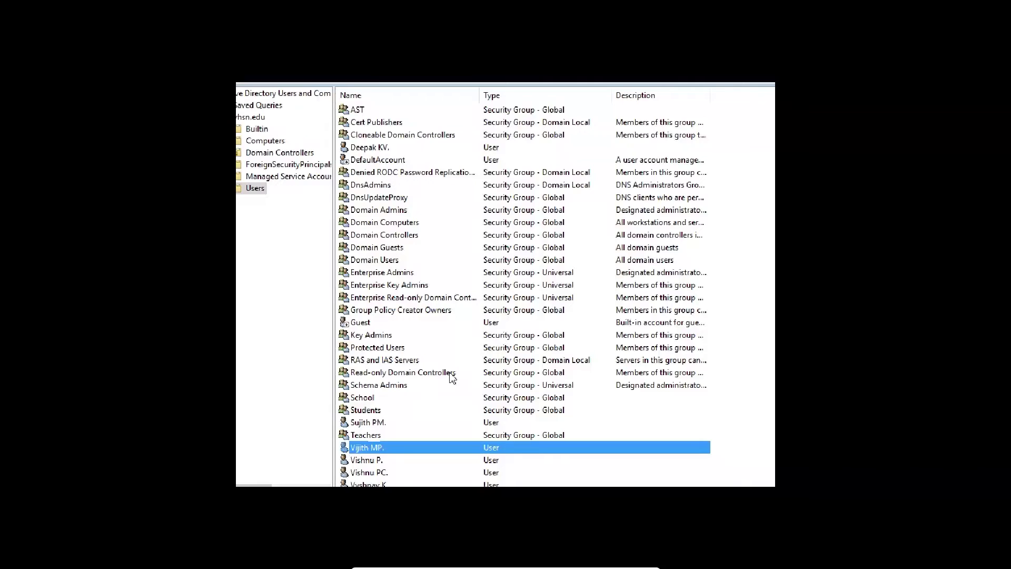
click(375, 426)
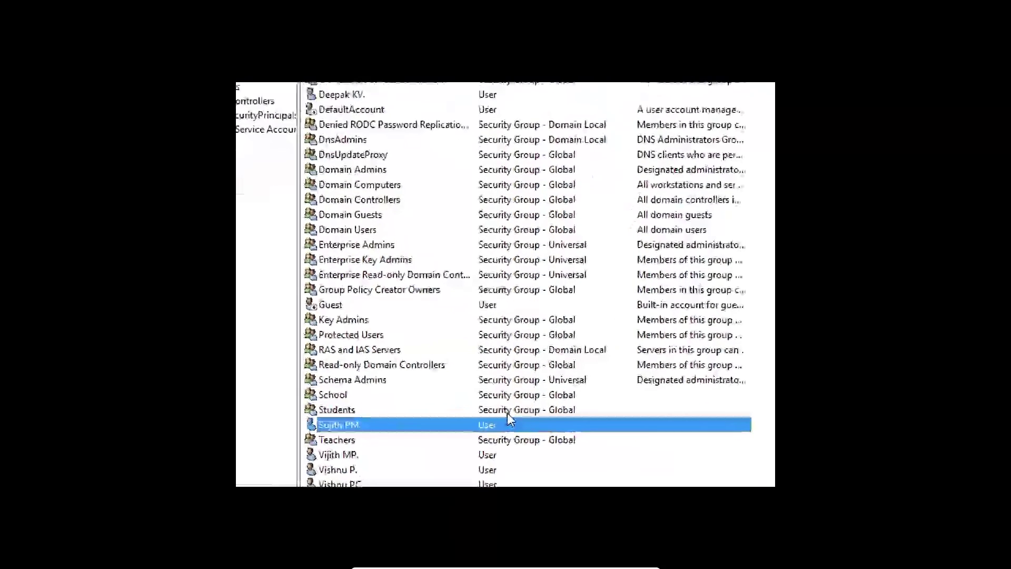
Disable the user account listed below Students and acknowledge the confirmation
right_click(414, 422)
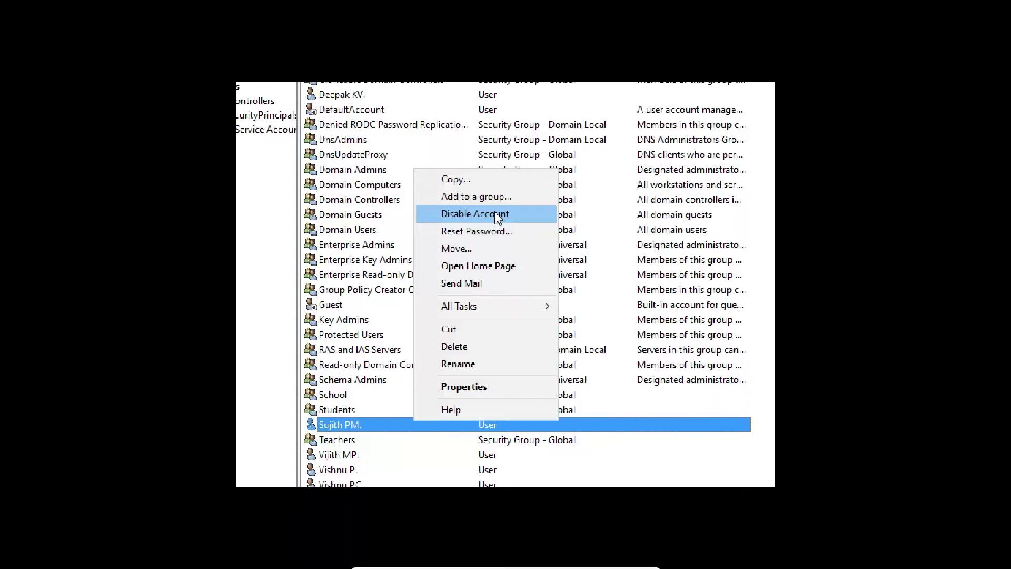
click(466, 214)
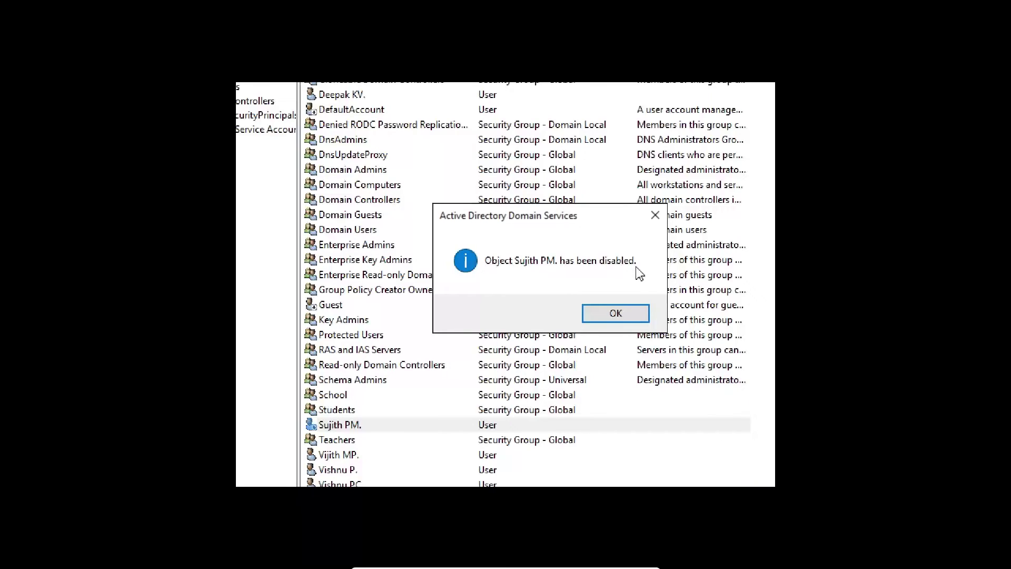
click(617, 315)
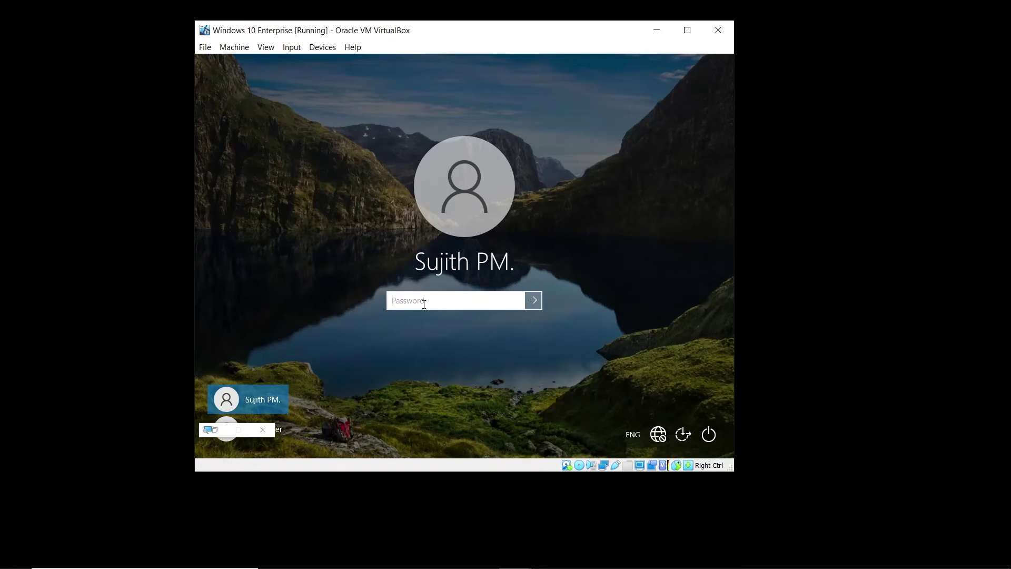
Sign in to the Windows 10 client with the domain user's password, then sign out
text(••••••••••••••)
click(533, 301)
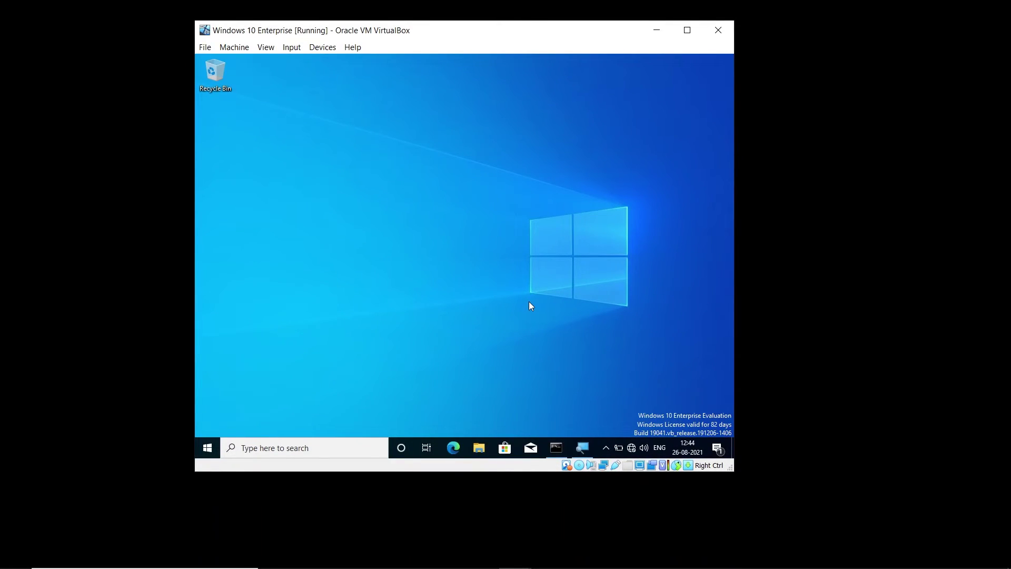
key(super)
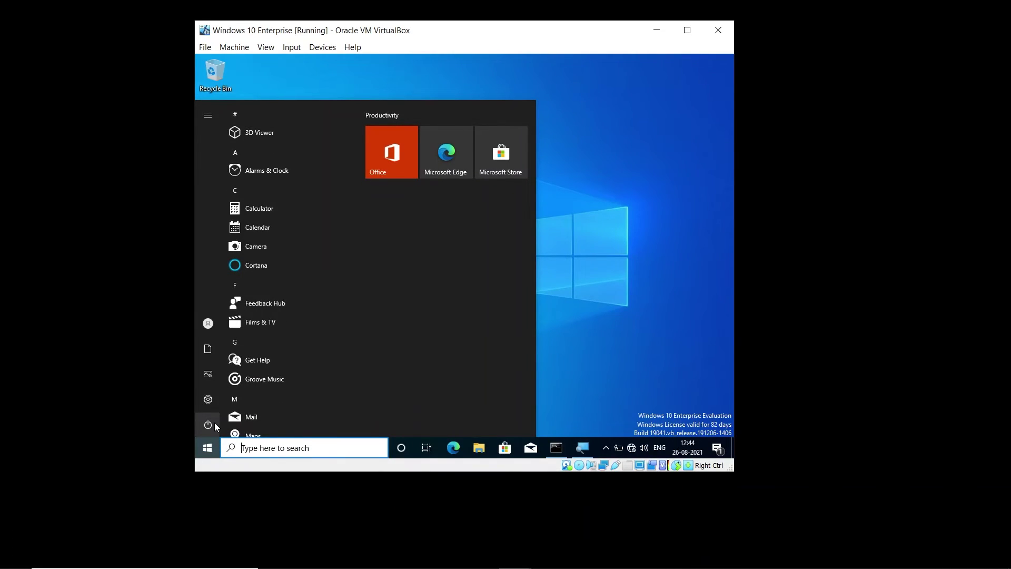
mouse_move(216, 426)
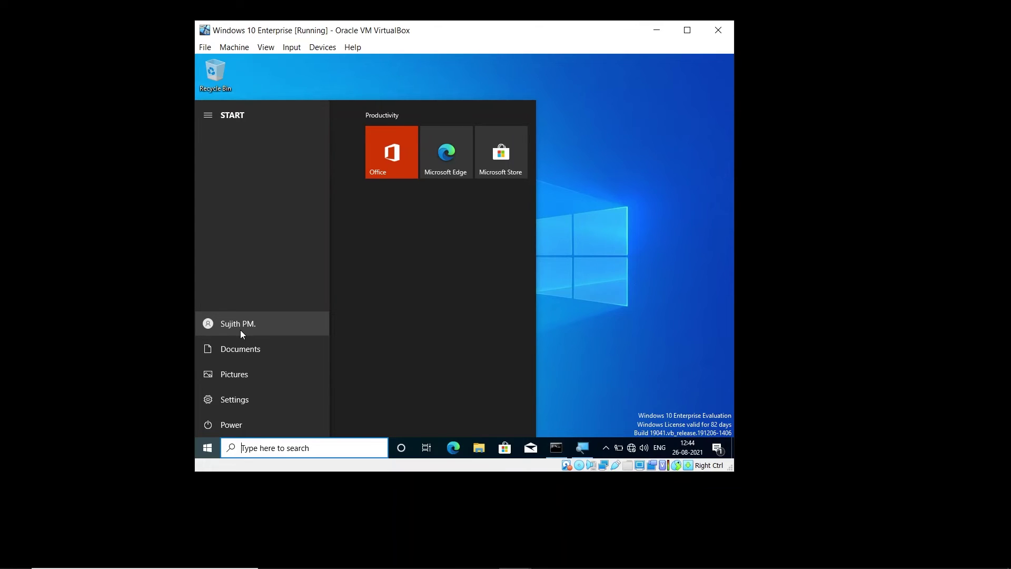
click(240, 330)
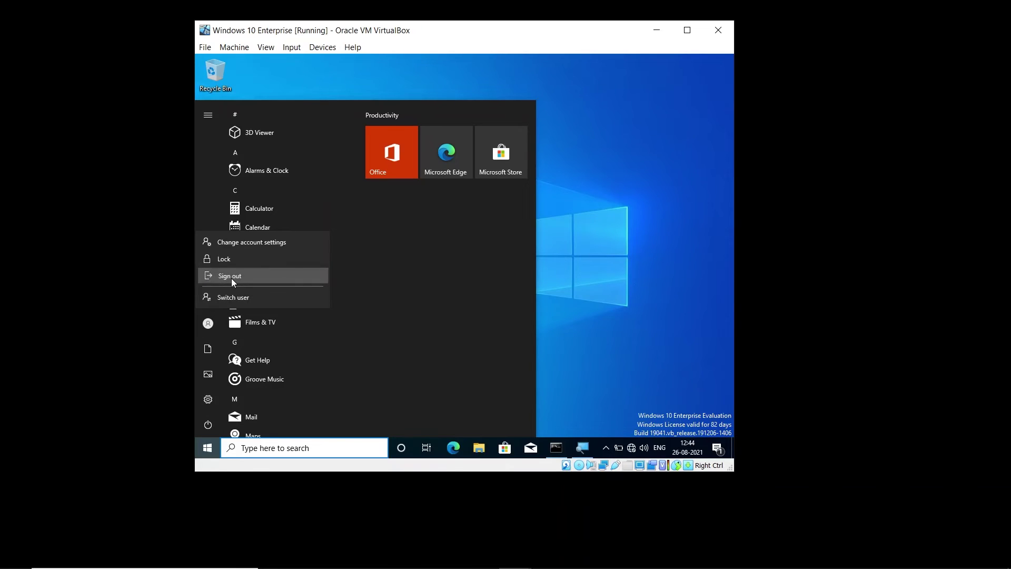
click(232, 278)
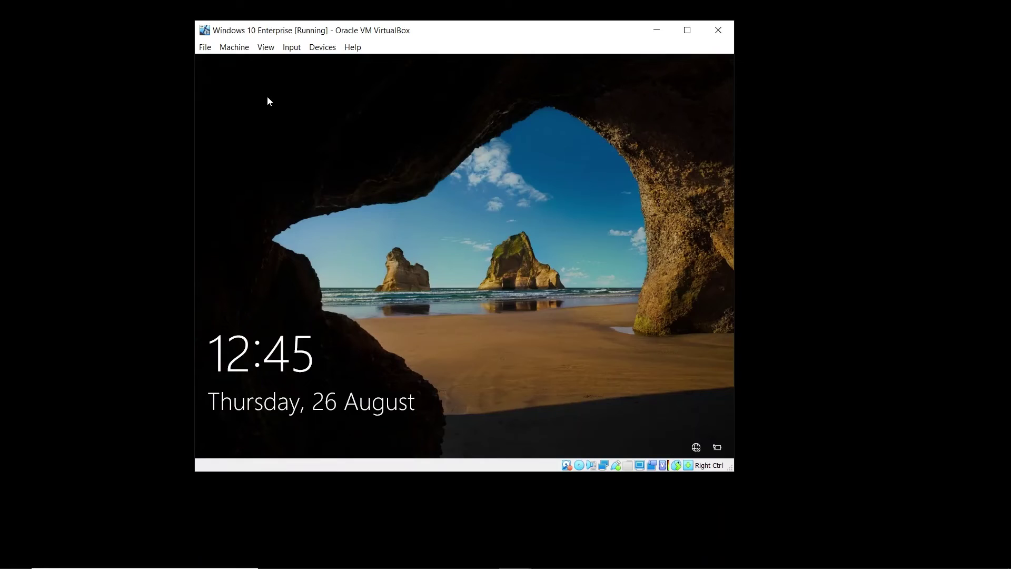
Attempt to sign in with the user's password and dismiss the 'account has been disabled' message
click(365, 391)
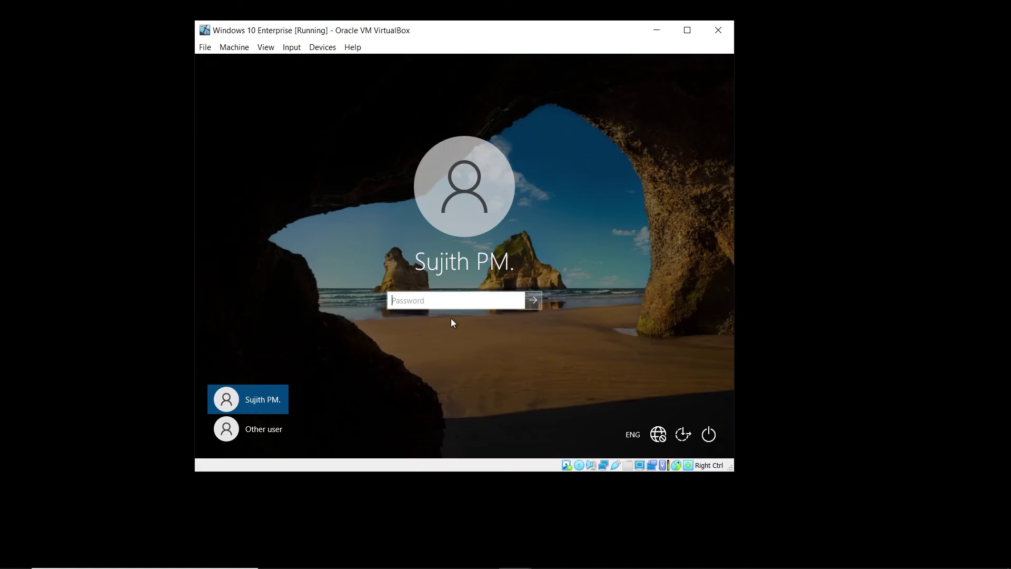
text(********)
key(Return)
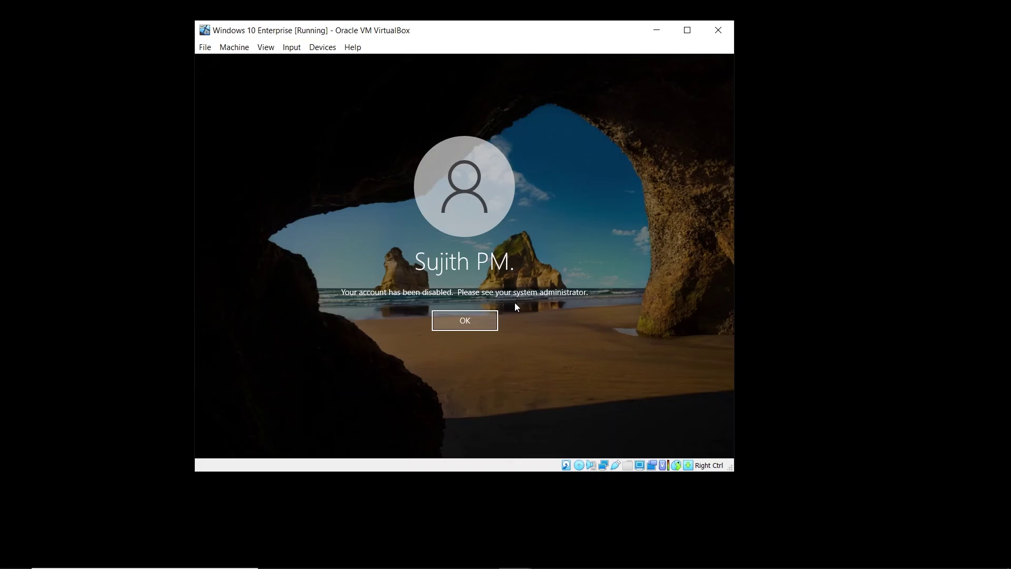
key(Return)
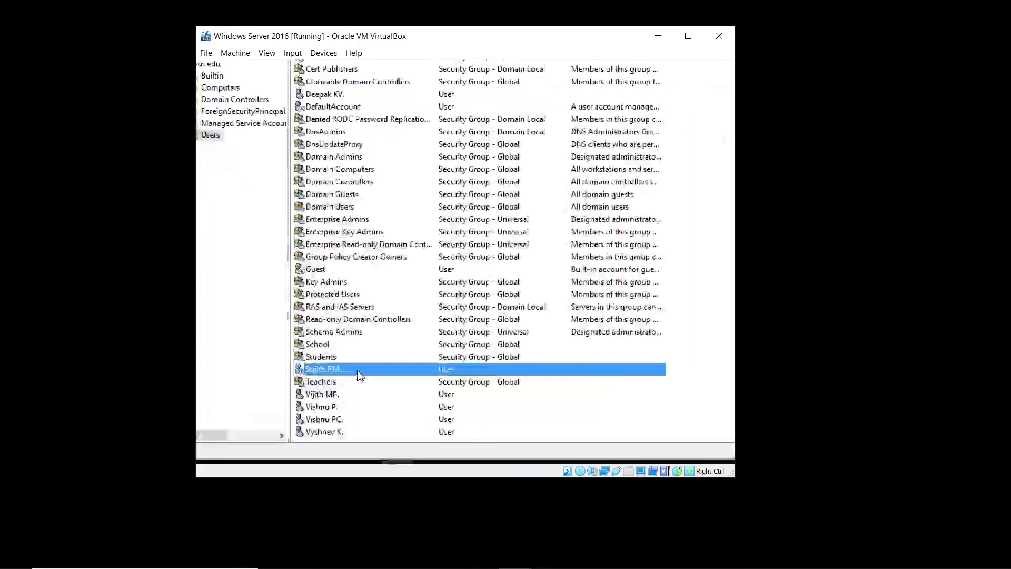
Re-enable the disabled user account below Students and acknowledge the confirmation
right_click(358, 371)
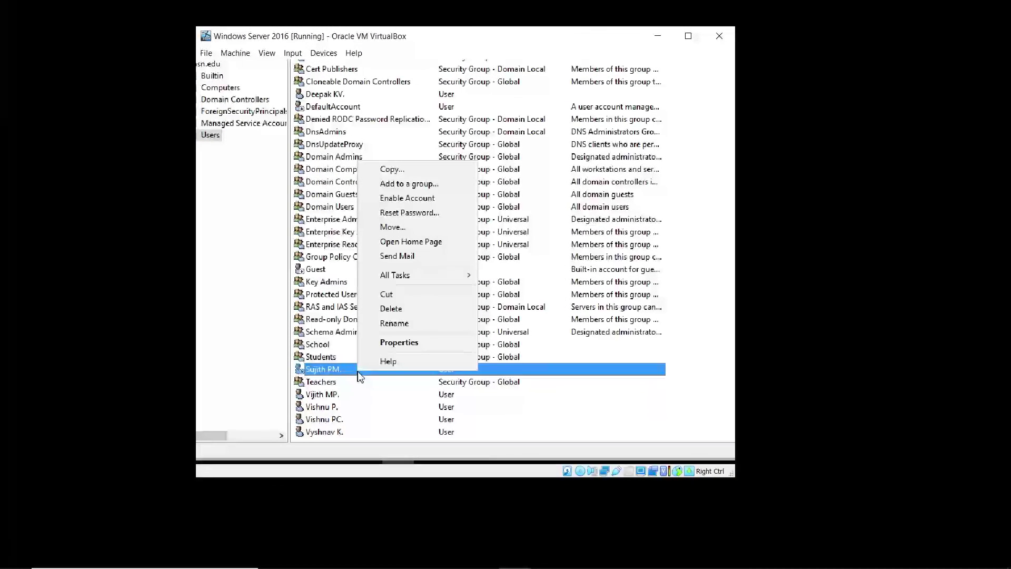
click(395, 199)
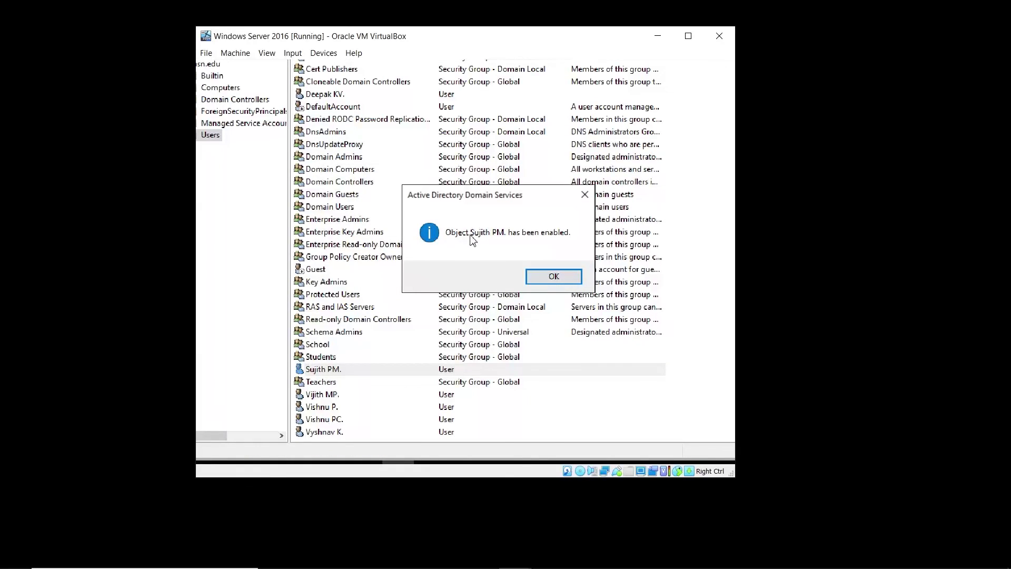
click(558, 277)
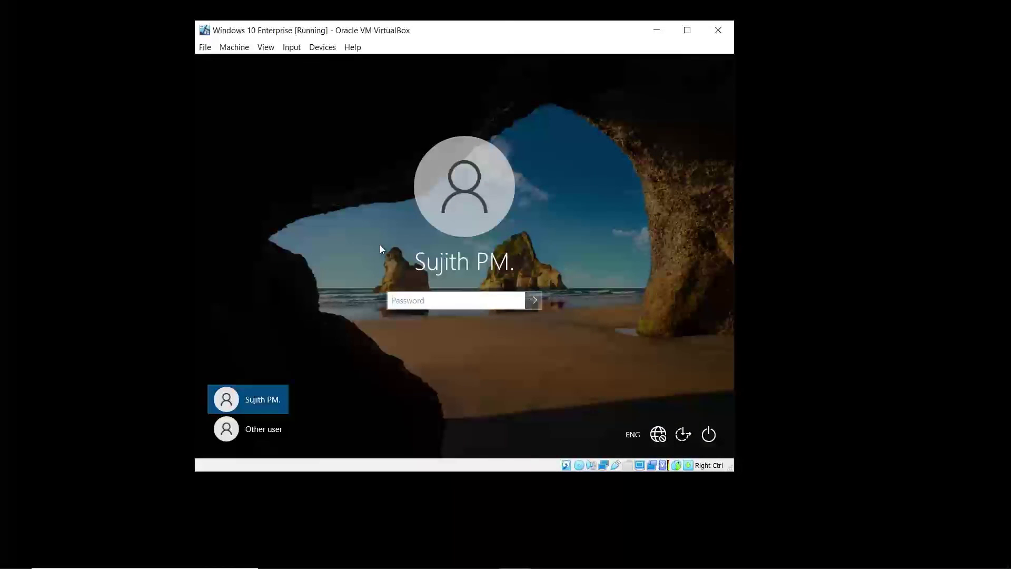
Sign in to the Windows 10 client with the re-enabled account's password
text(**********)
key(Return)
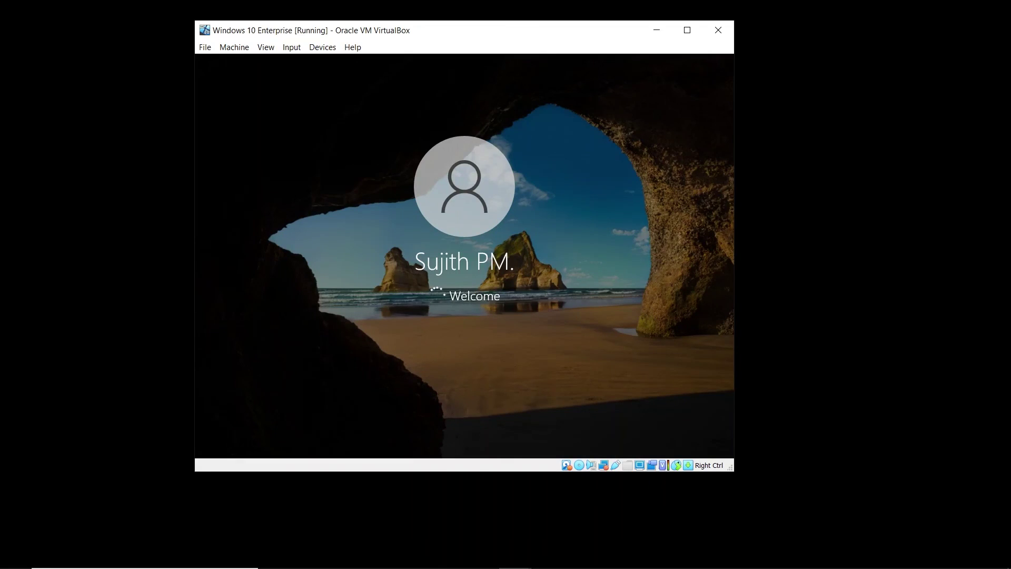